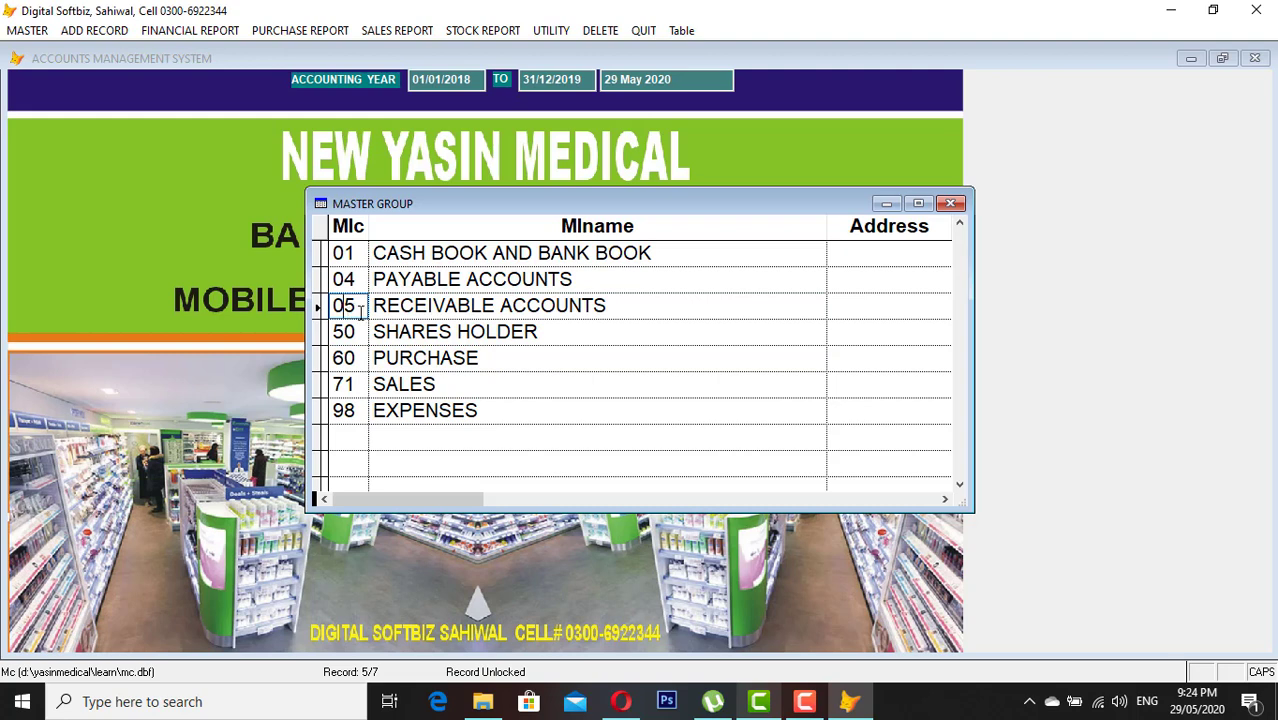
Step: Examine the master account groups from Shares Holder through Expenses, and close the master group form
left_click(422, 334)
left_click(356, 335)
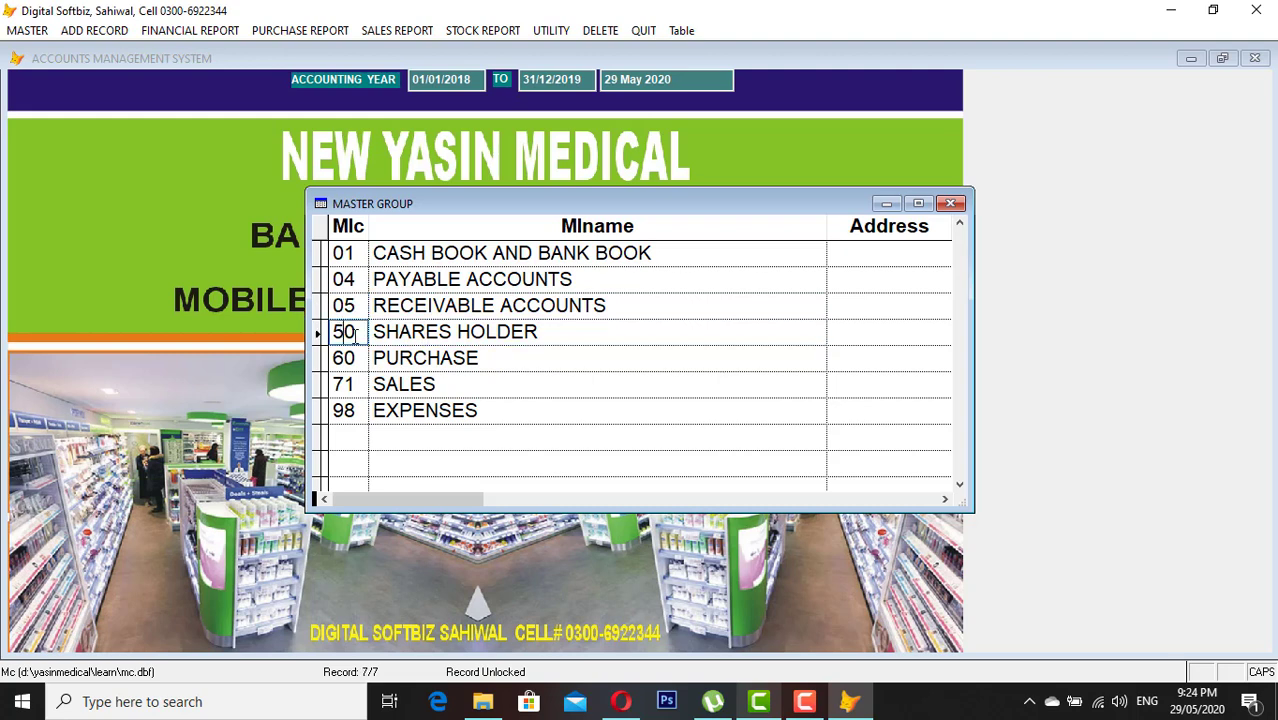
left_click(410, 358)
left_click(372, 383)
left_click(350, 360)
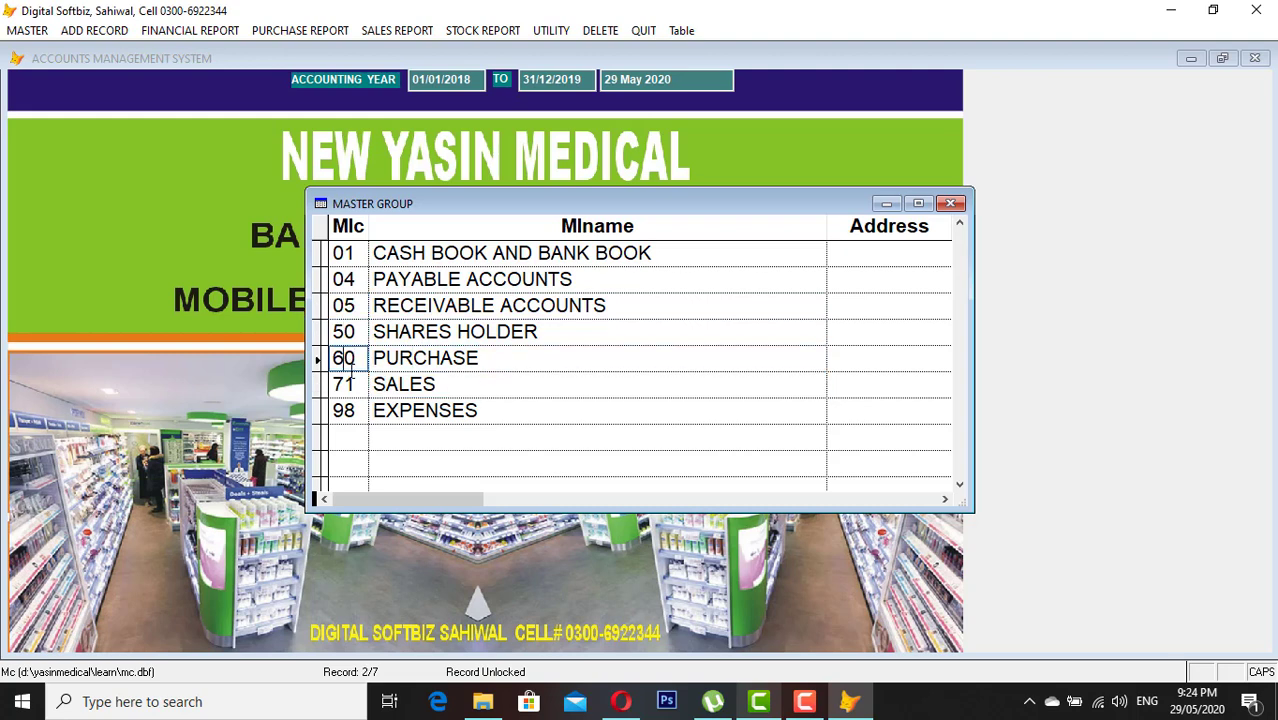
left_click(348, 383)
left_click(422, 410)
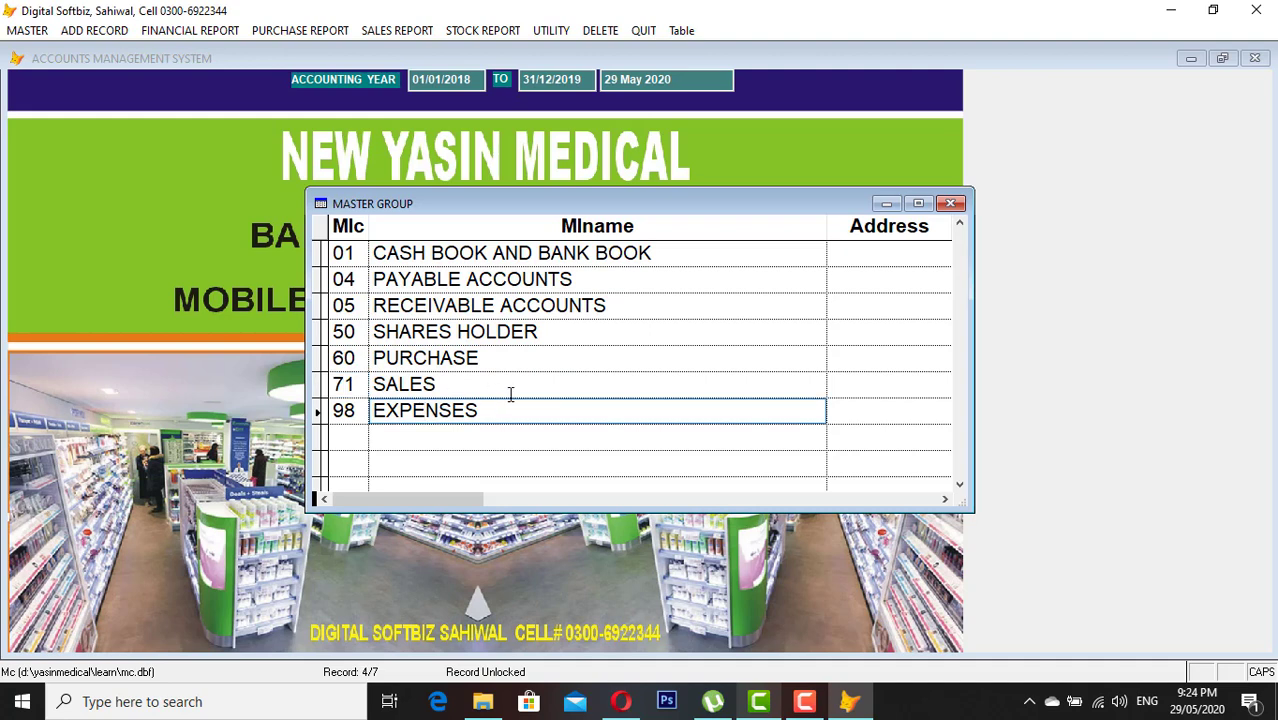
key("Escape")
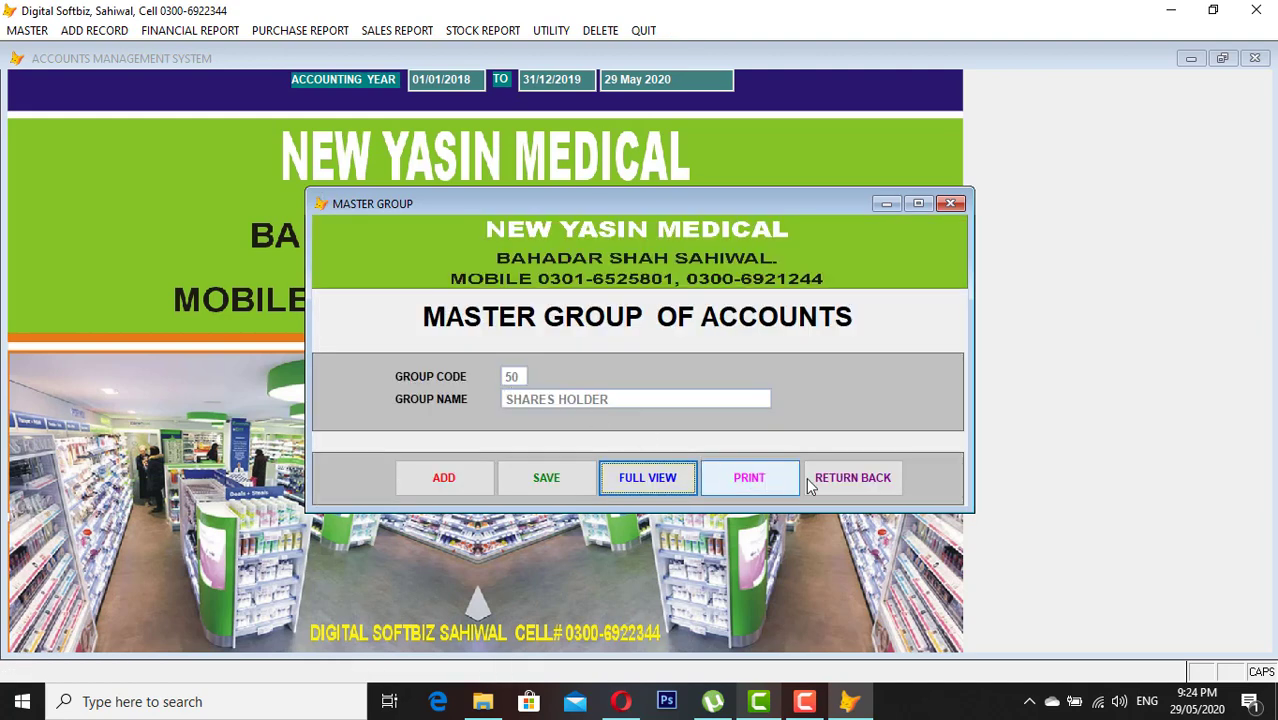
left_click(826, 477)
Step: Open Master Title of Accounts, start a new record with code 04-001, and look up the existing payable accounts, picking 04-002
left_click(25, 30)
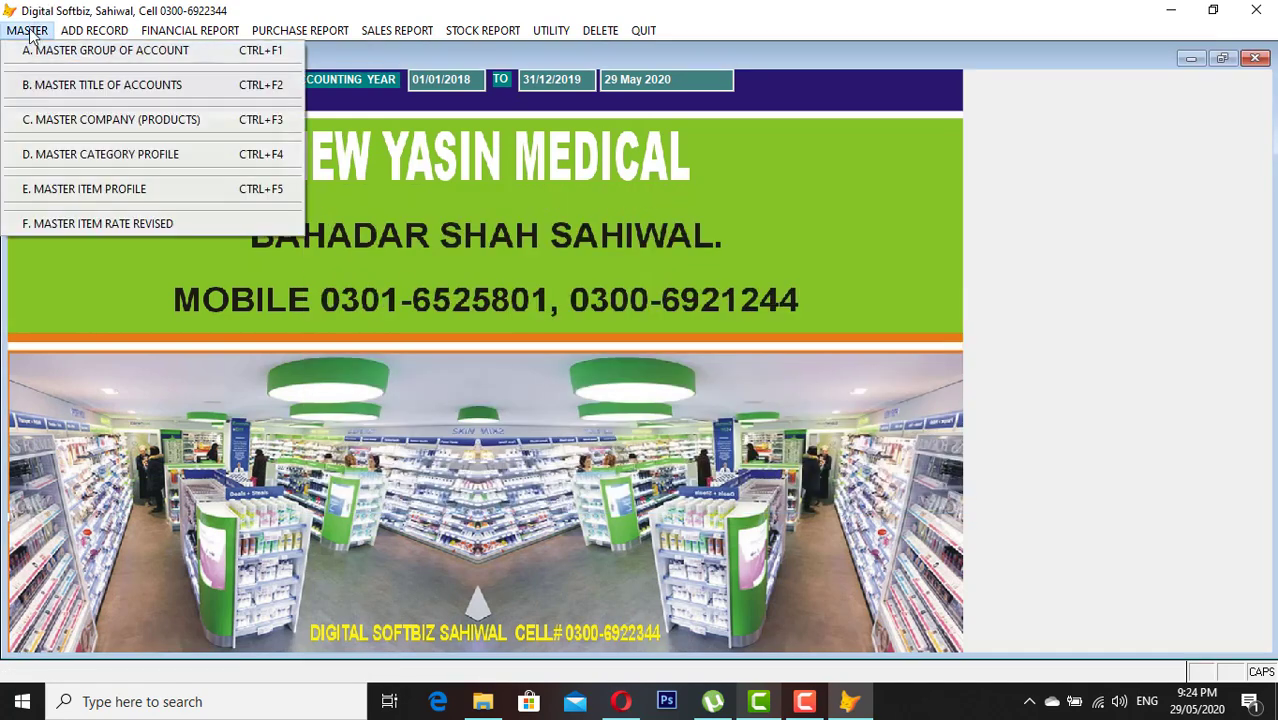
left_click(72, 90)
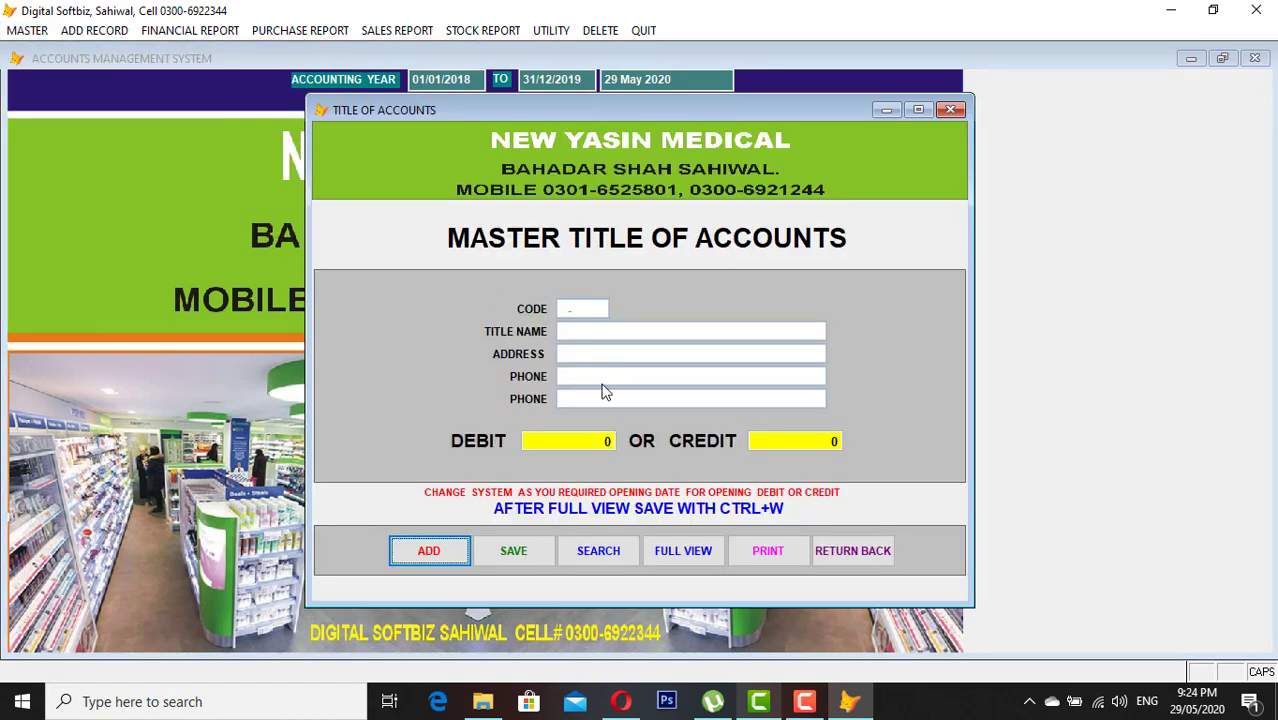
left_click(434, 556)
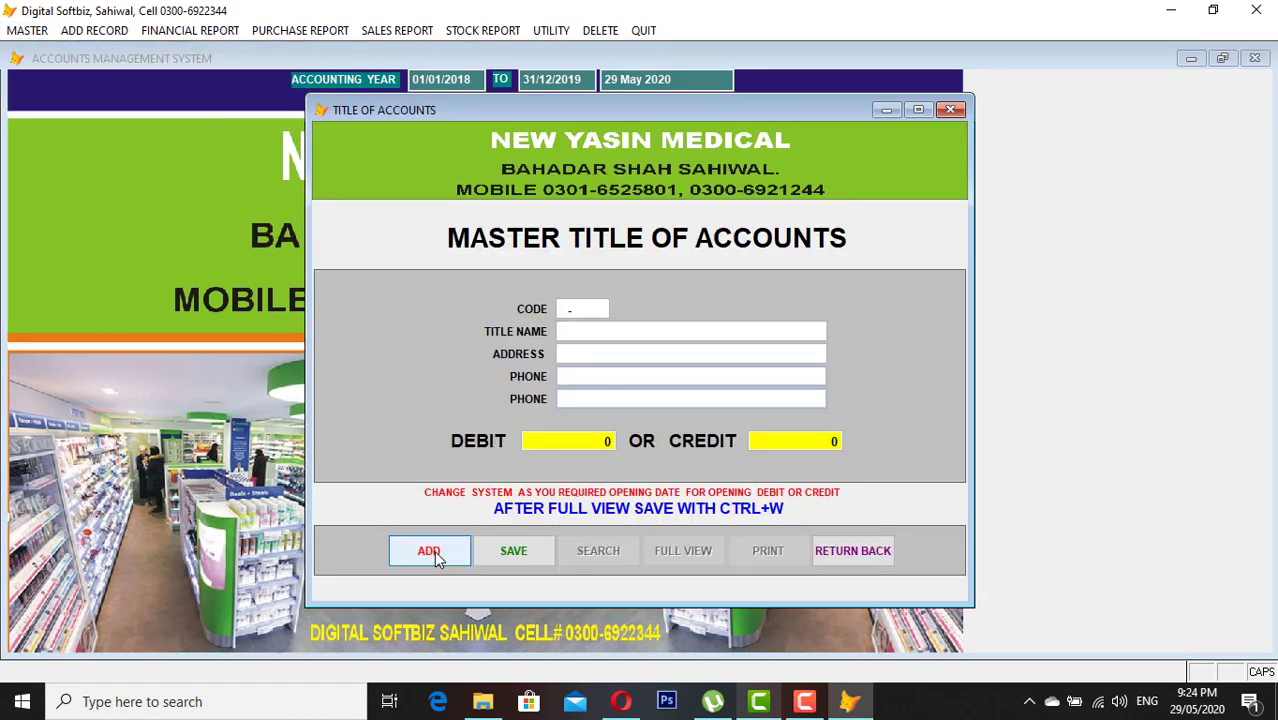
type("04-001")
key("Return")
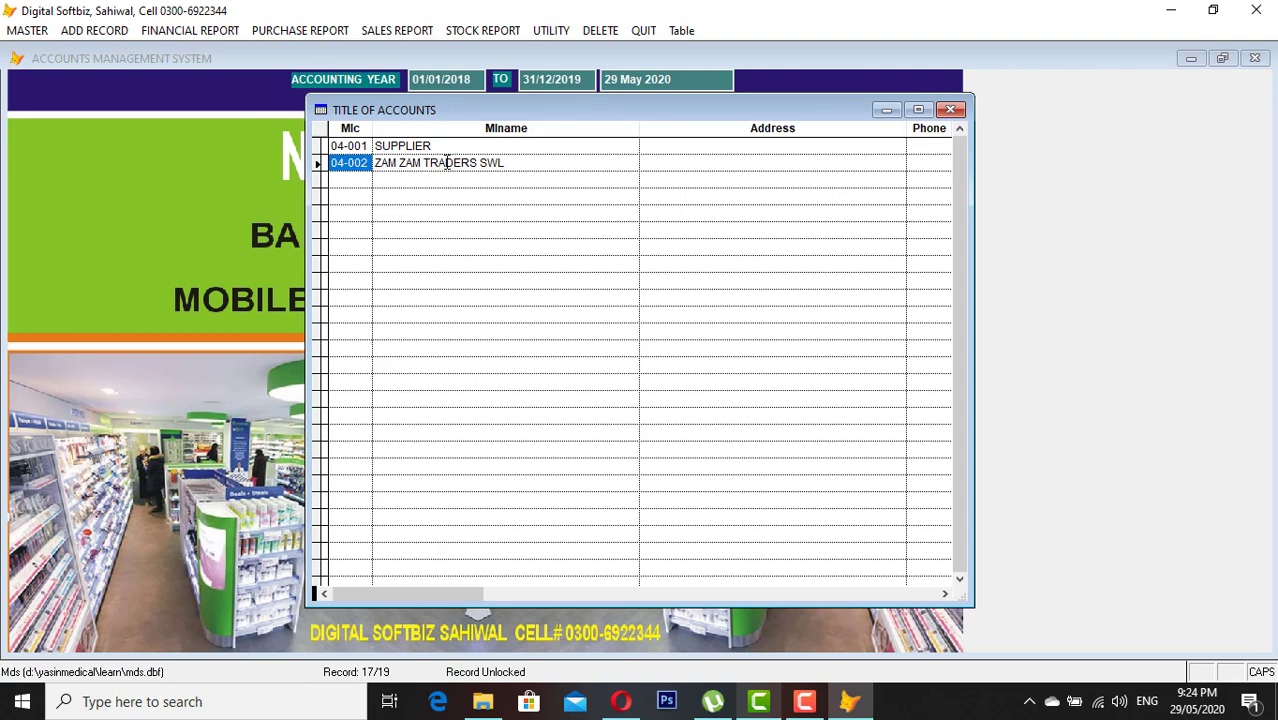
double_click(447, 162)
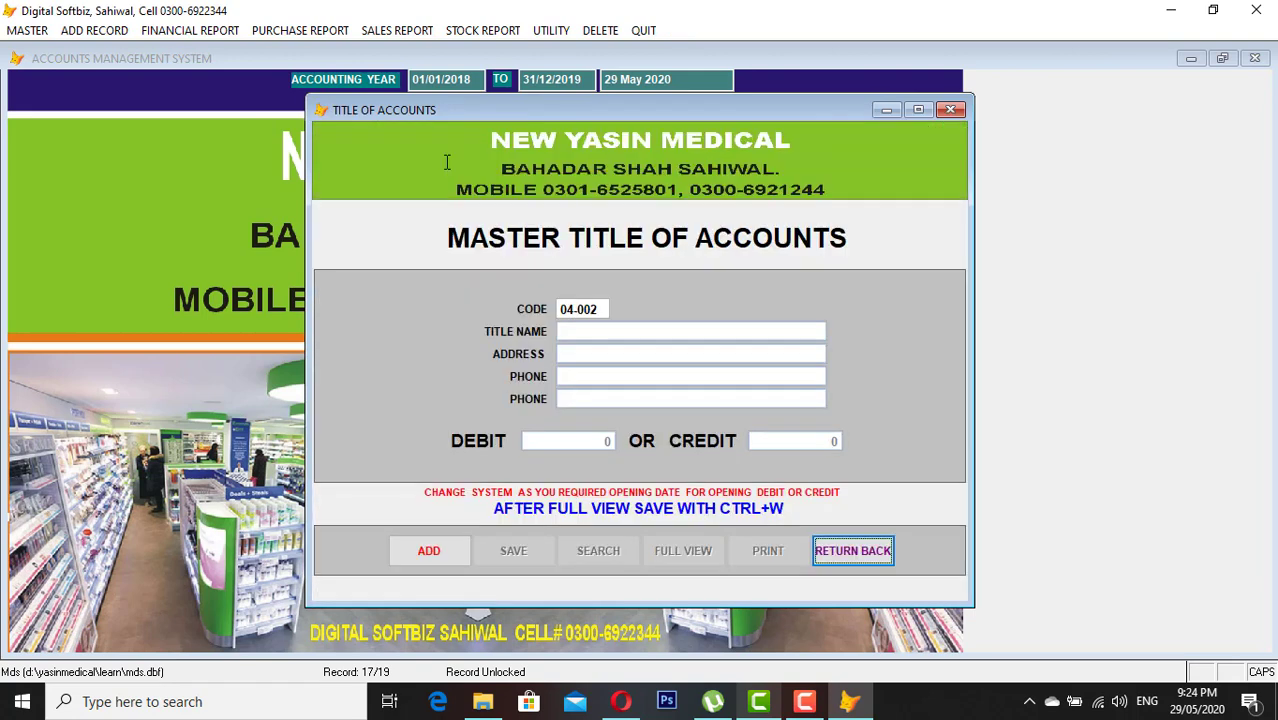
Step: Add and save a payable account with code 04-003, title AK PHARAM and an opening credit of 50,000
left_click(459, 551)
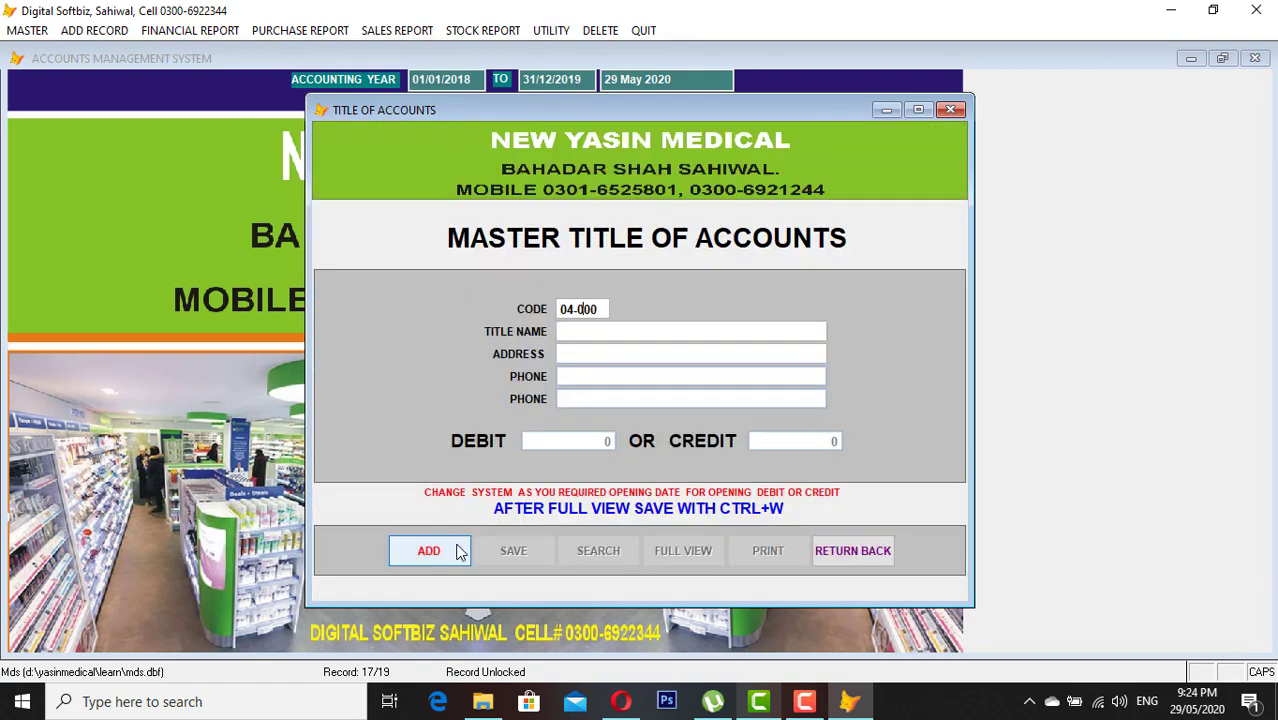
key("Return")
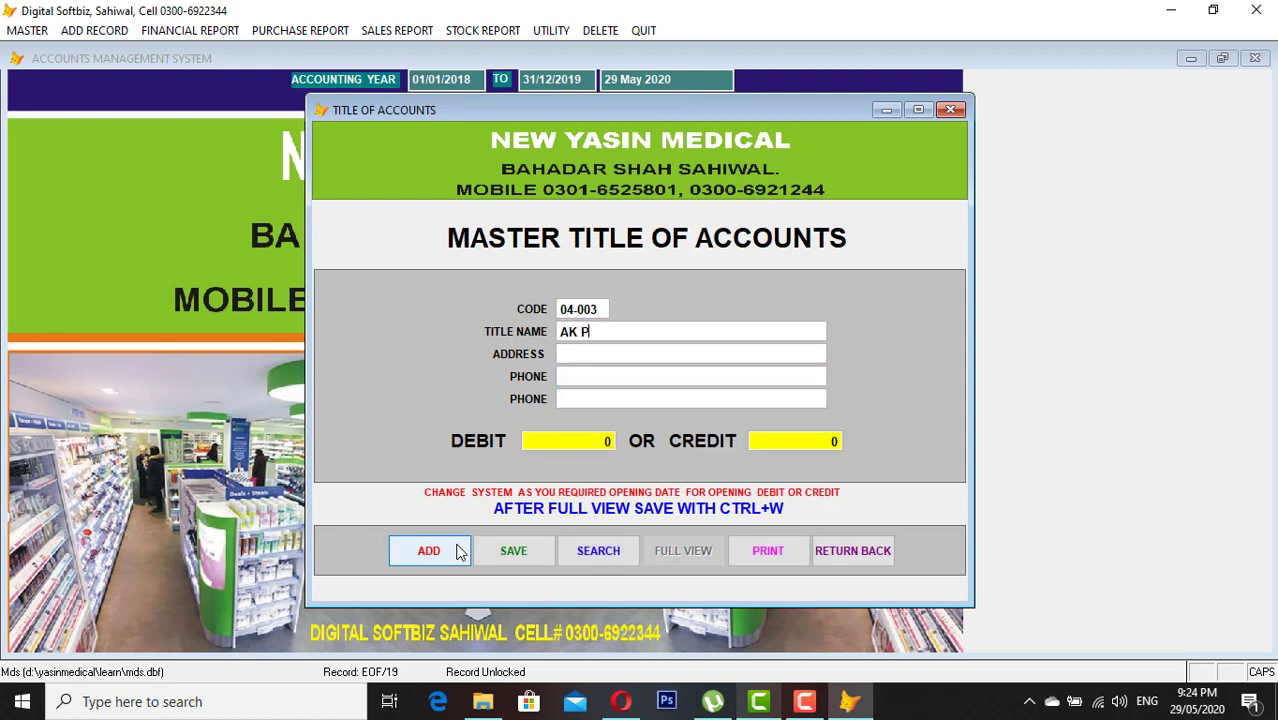
type("AK PHARAM")
type("000")
key("Return")
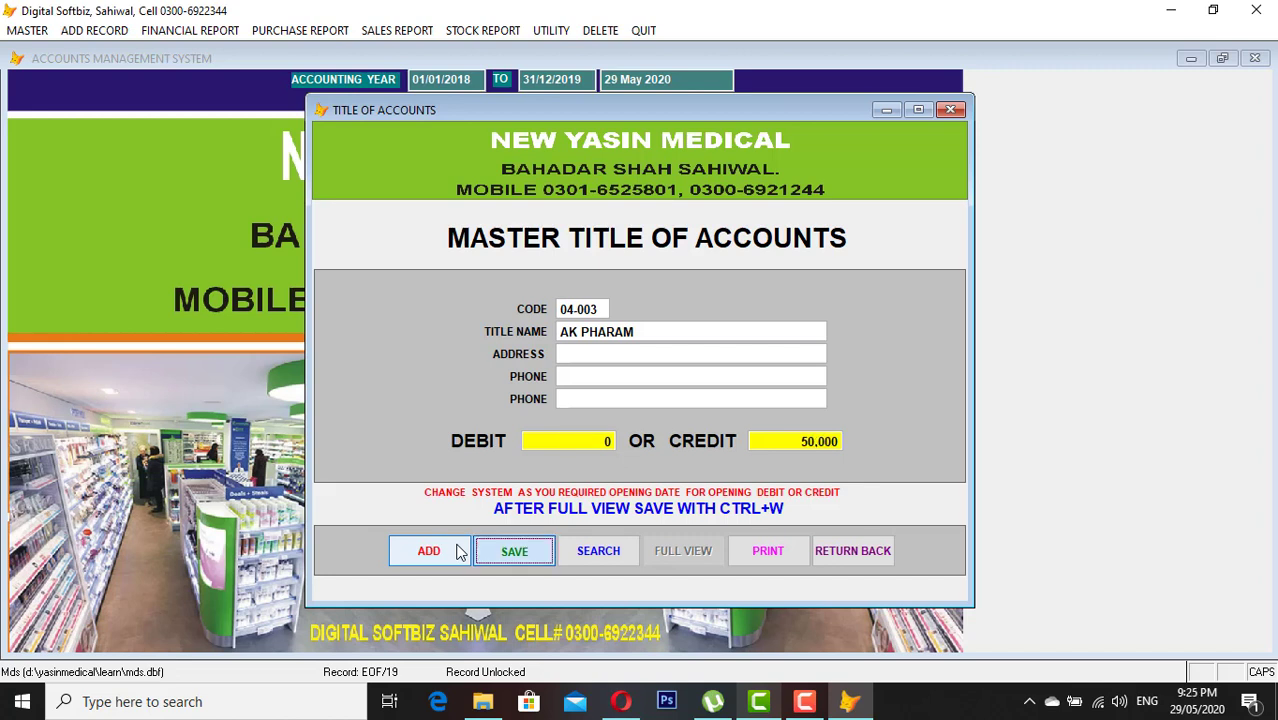
key("Return")
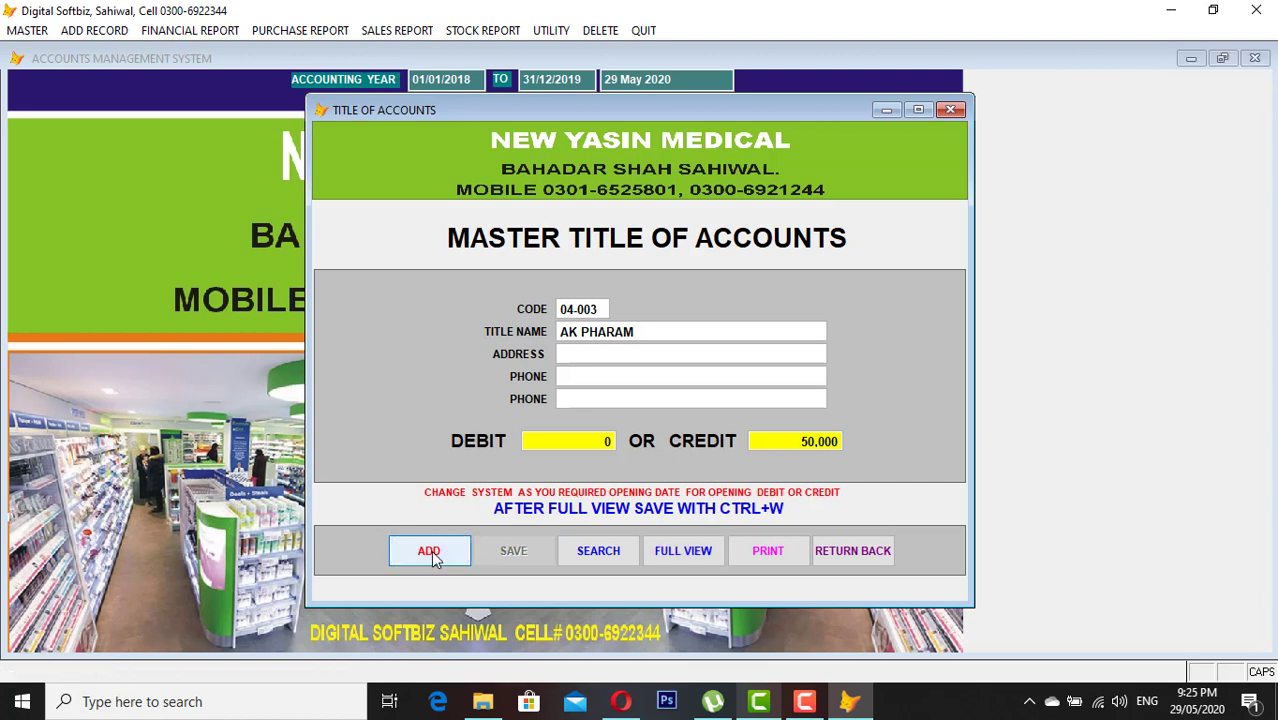
Step: Start another account title with code 05-001 and look up the existing receivable accounts, picking 05-004
left_click(429, 551)
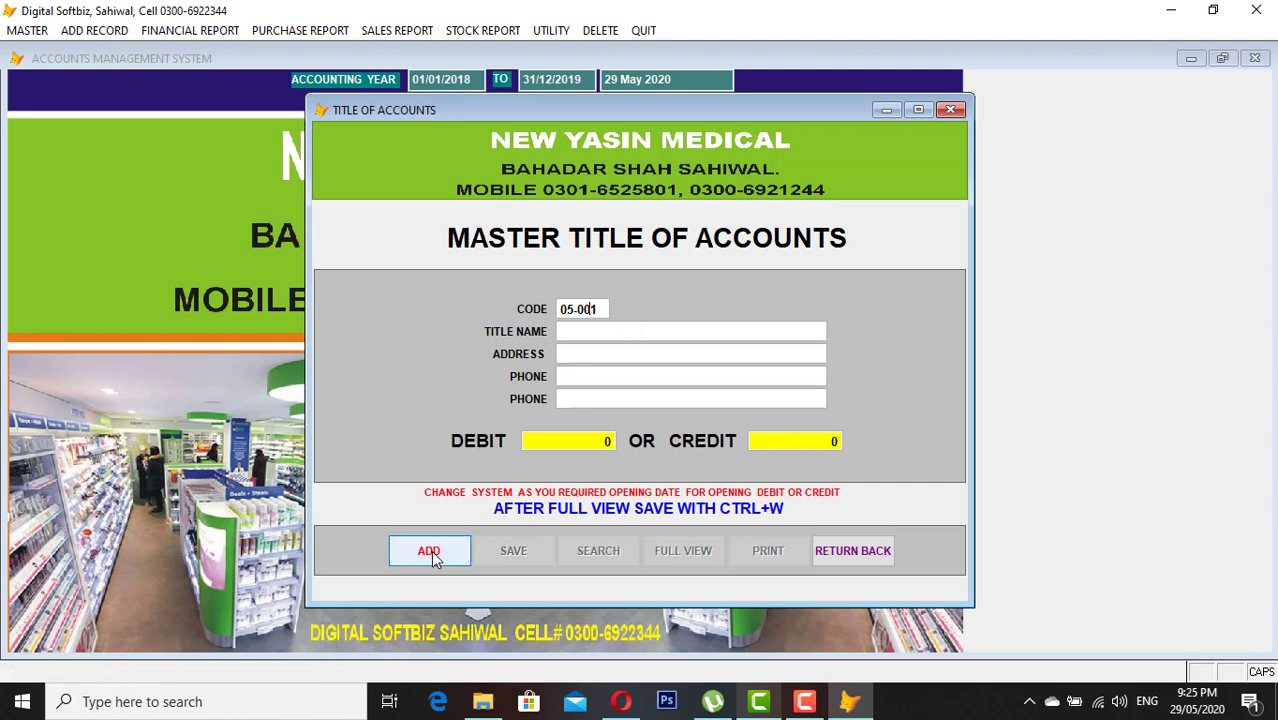
key("Return")
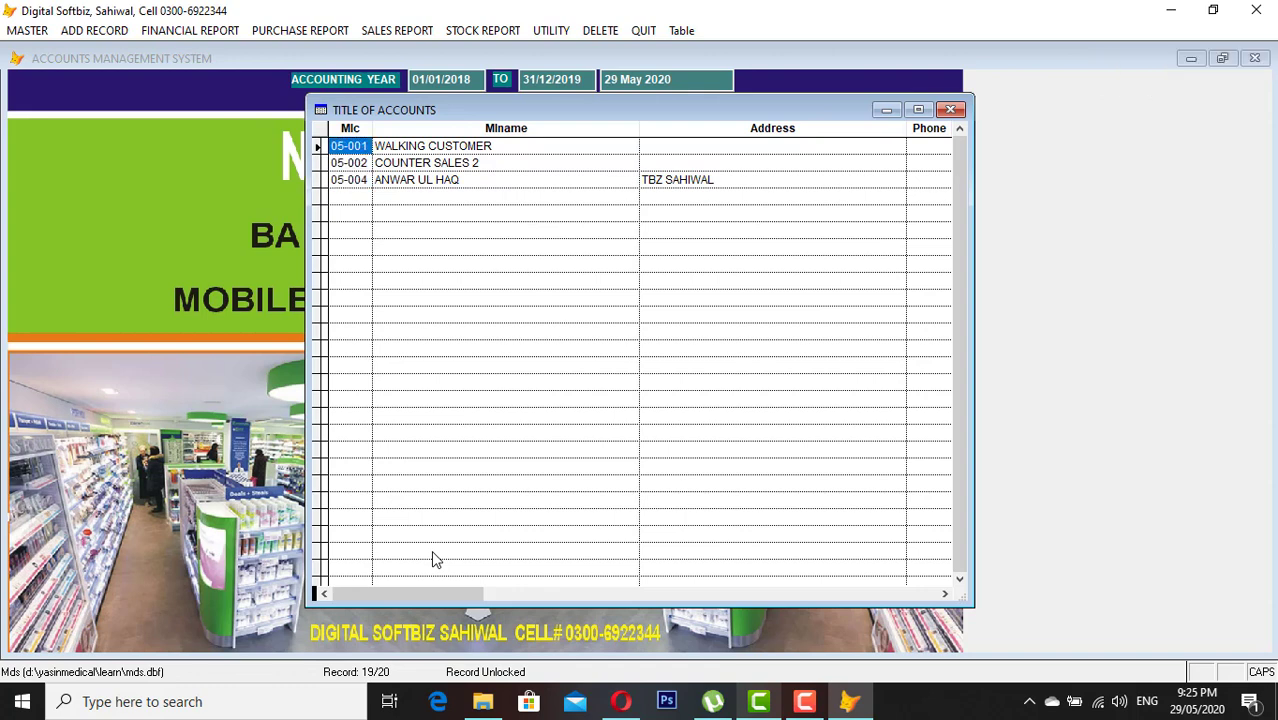
key("Up")
key("Down")
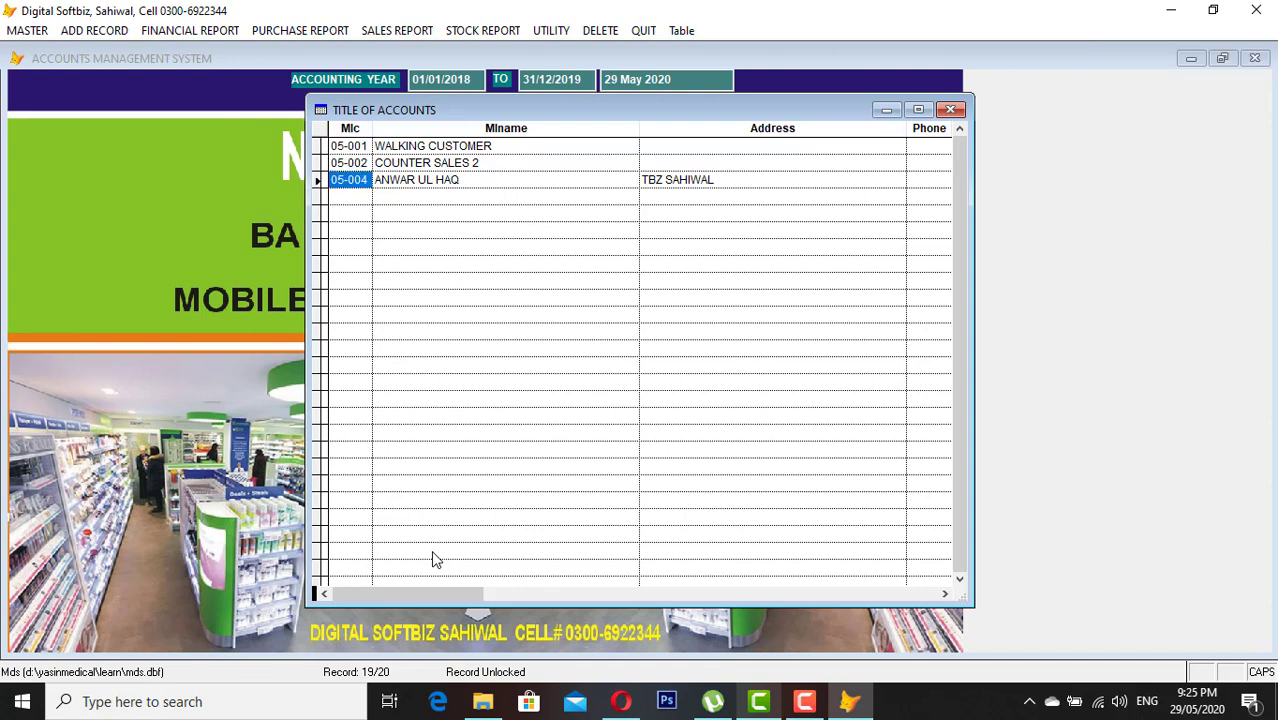
key("Return")
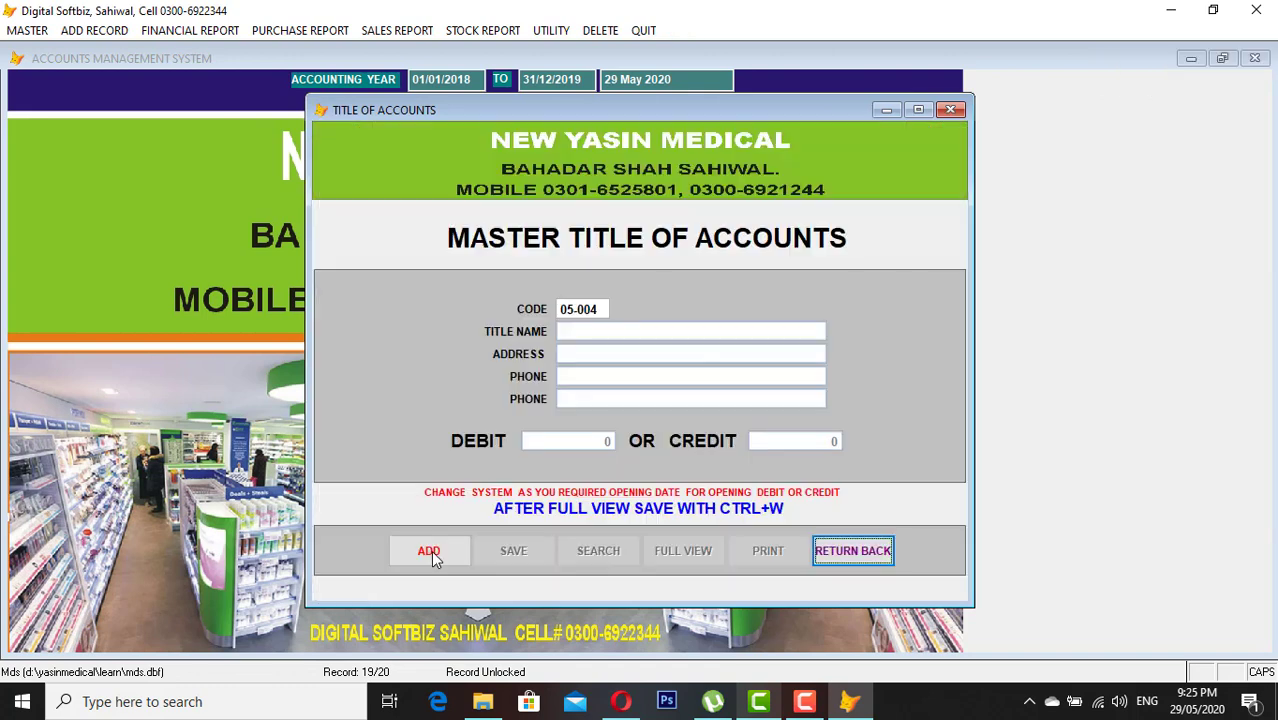
Step: Add and save a receivable account with code 05-005, the customer's name as title and an opening debit of 5,000
left_click(429, 552)
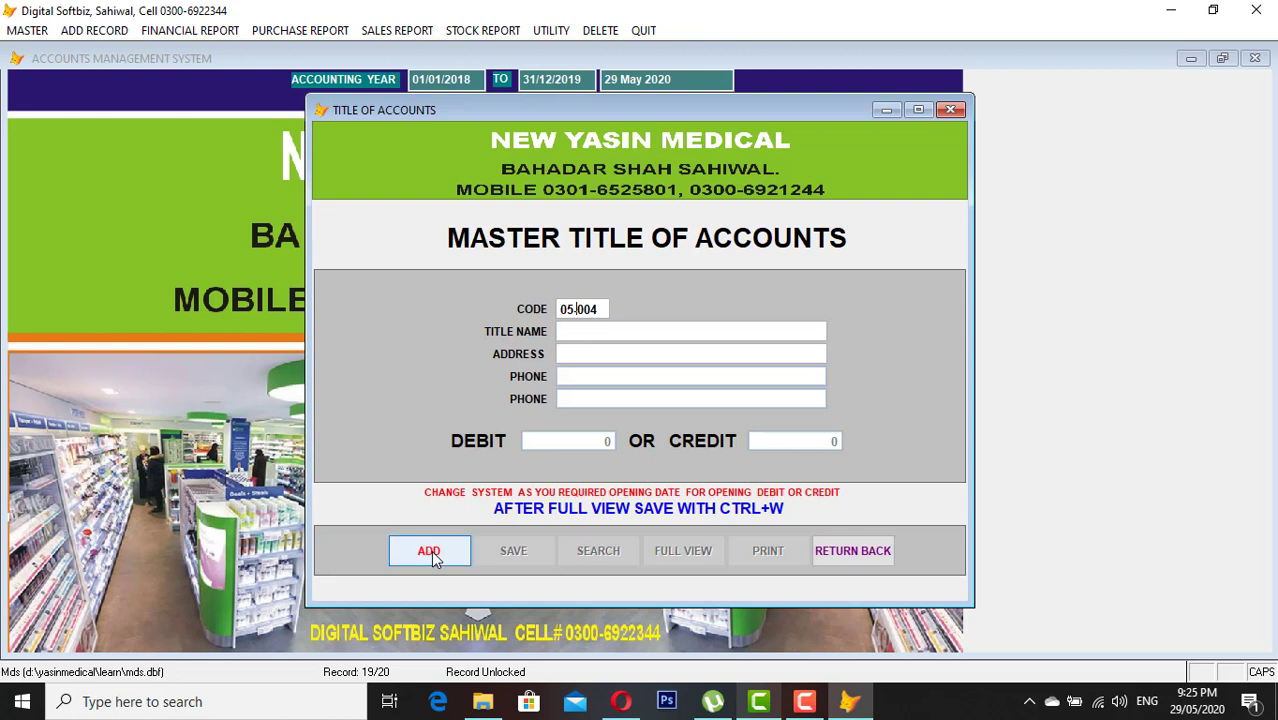
type("05")
key("Return")
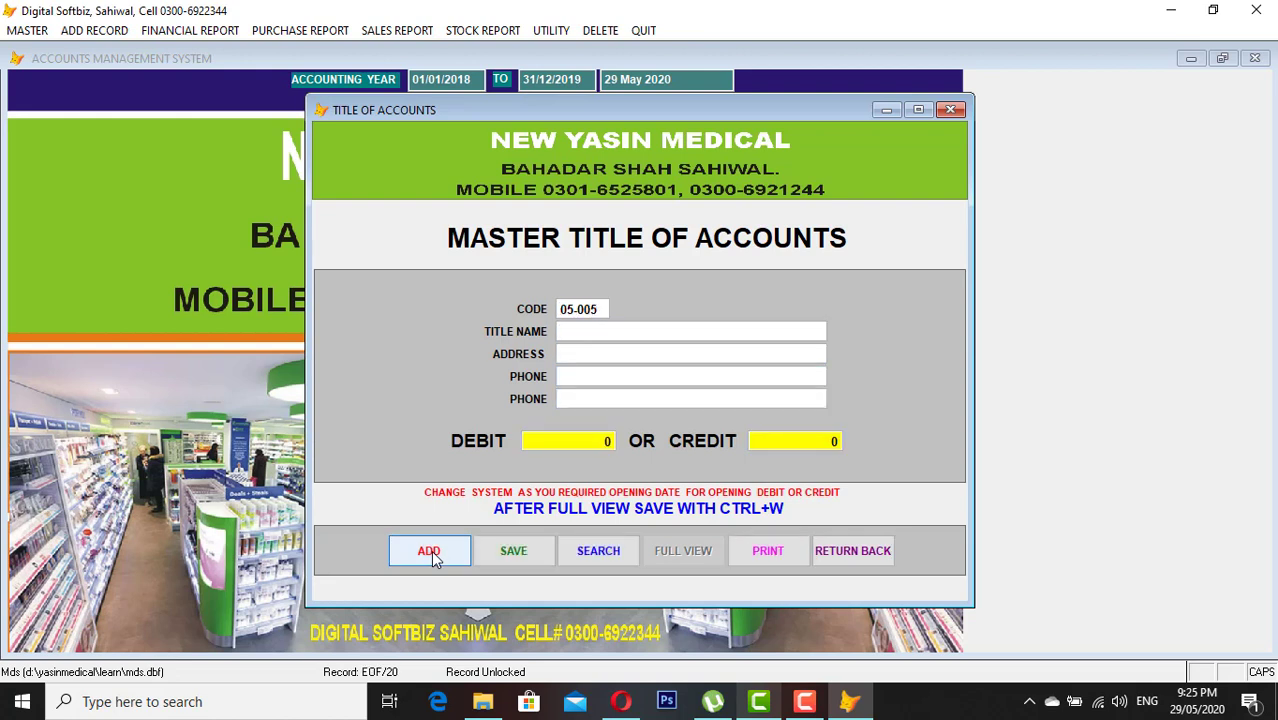
type("AL5000")
key("Return")
key("Return")
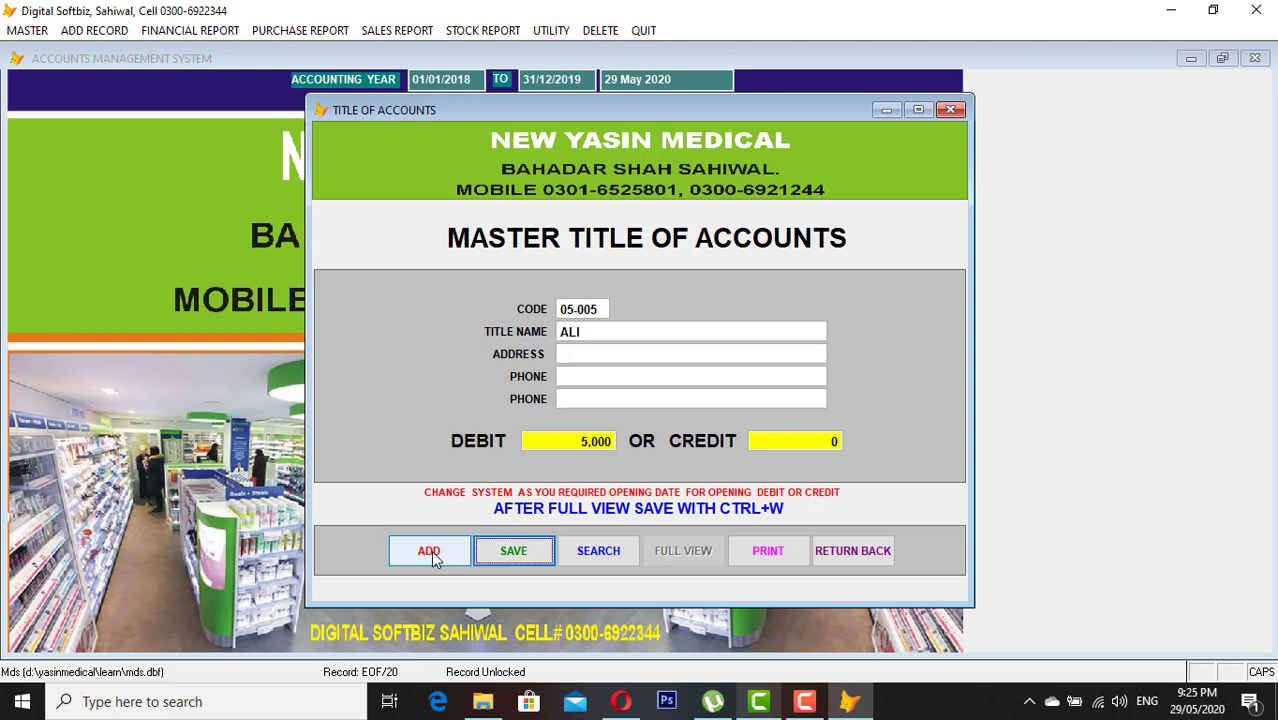
key("Return")
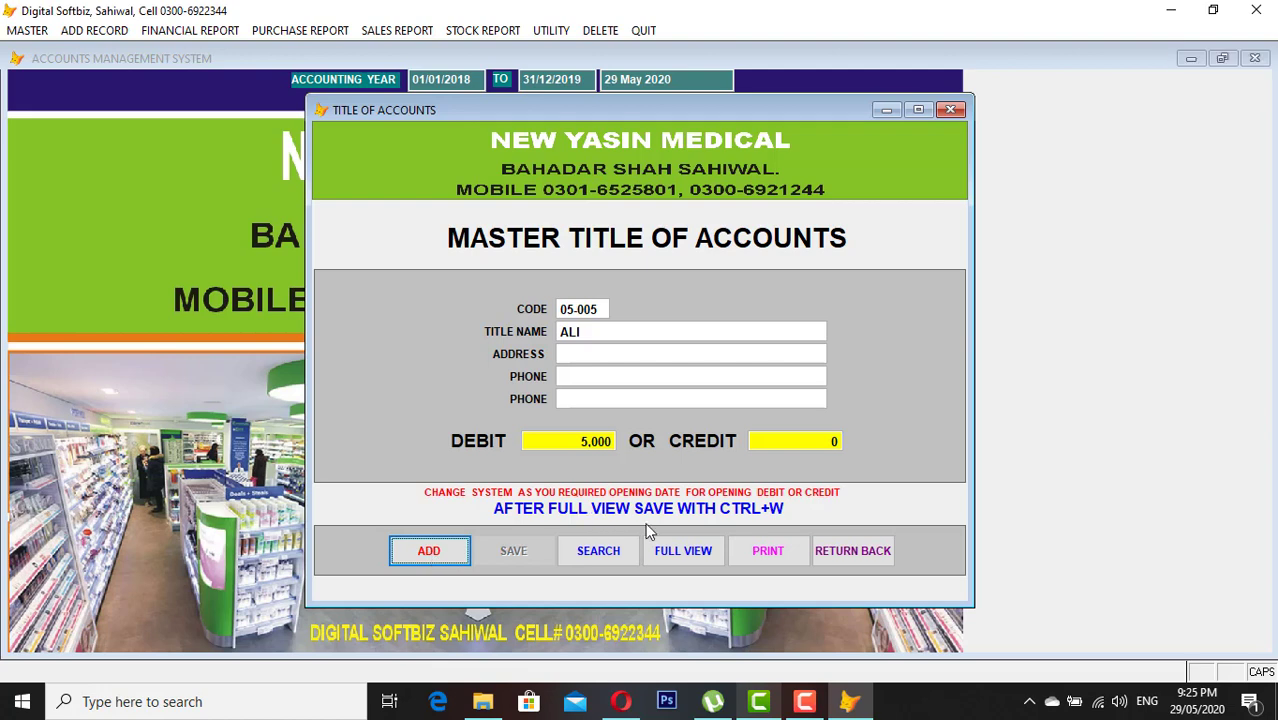
Step: Display the full list of account titles and examine the cash, supplier, customer and capital accounts
left_click(668, 555)
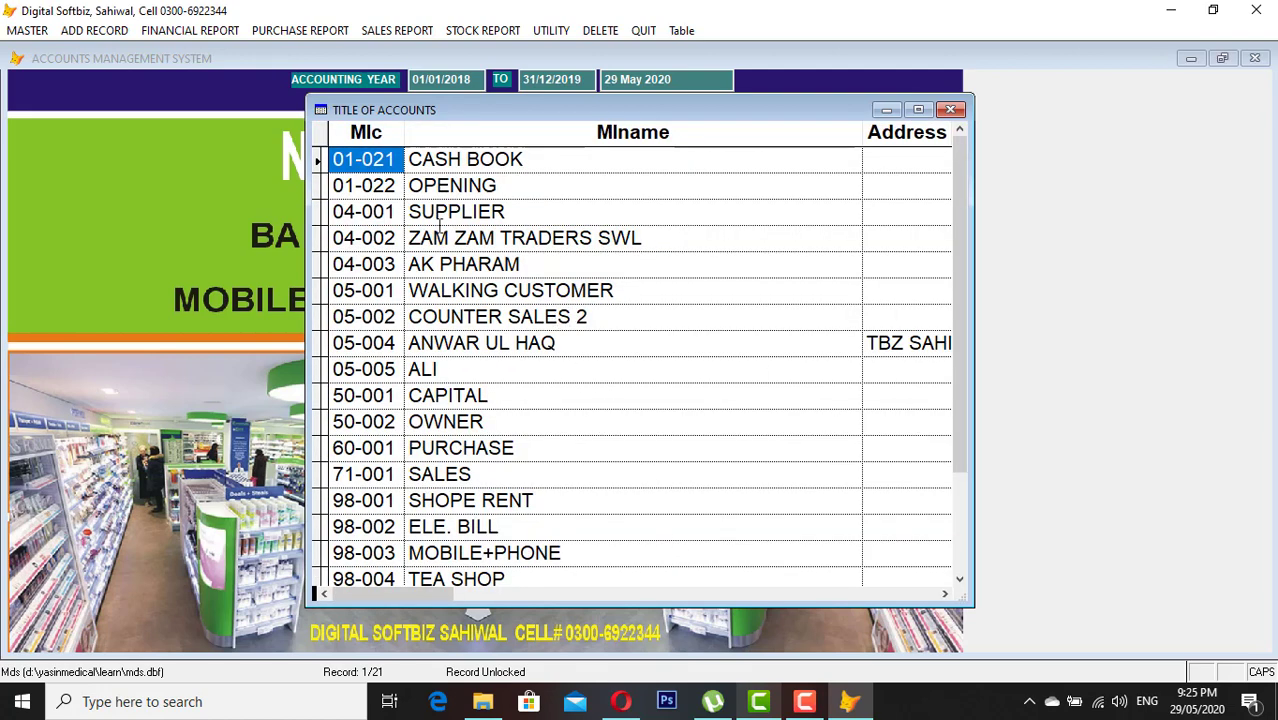
left_click(476, 163)
left_click(473, 185)
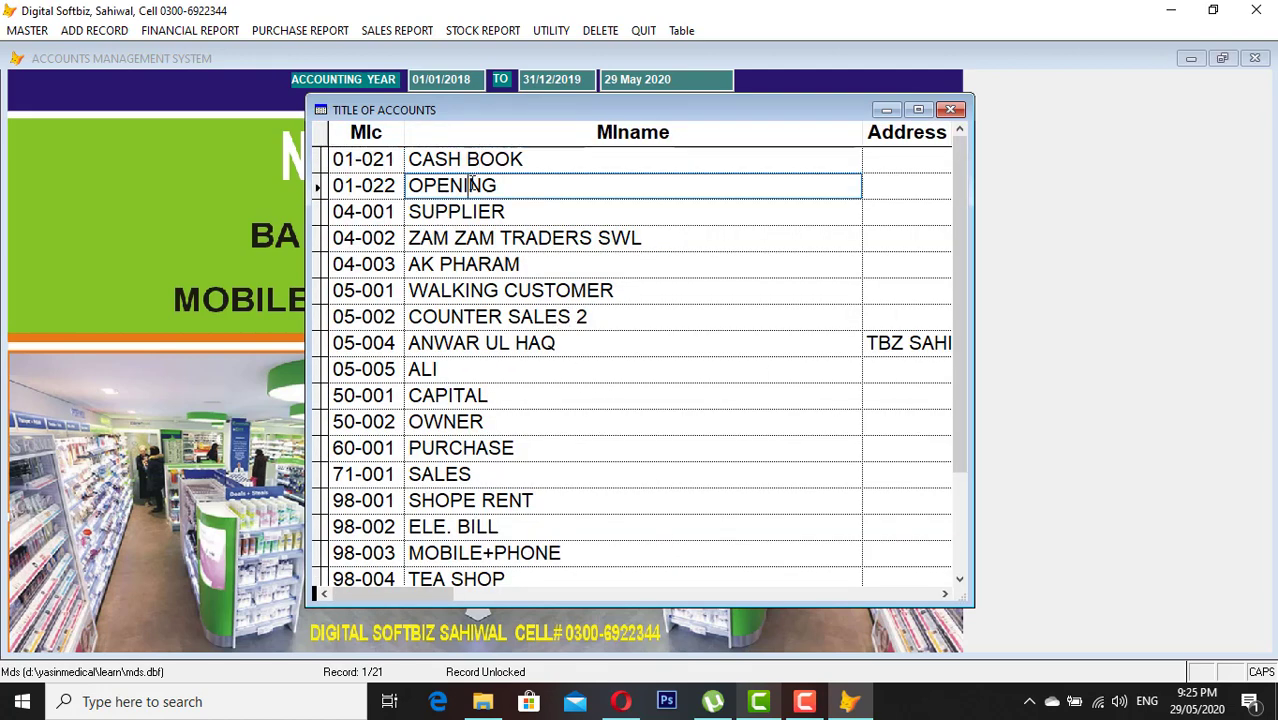
left_click(473, 242)
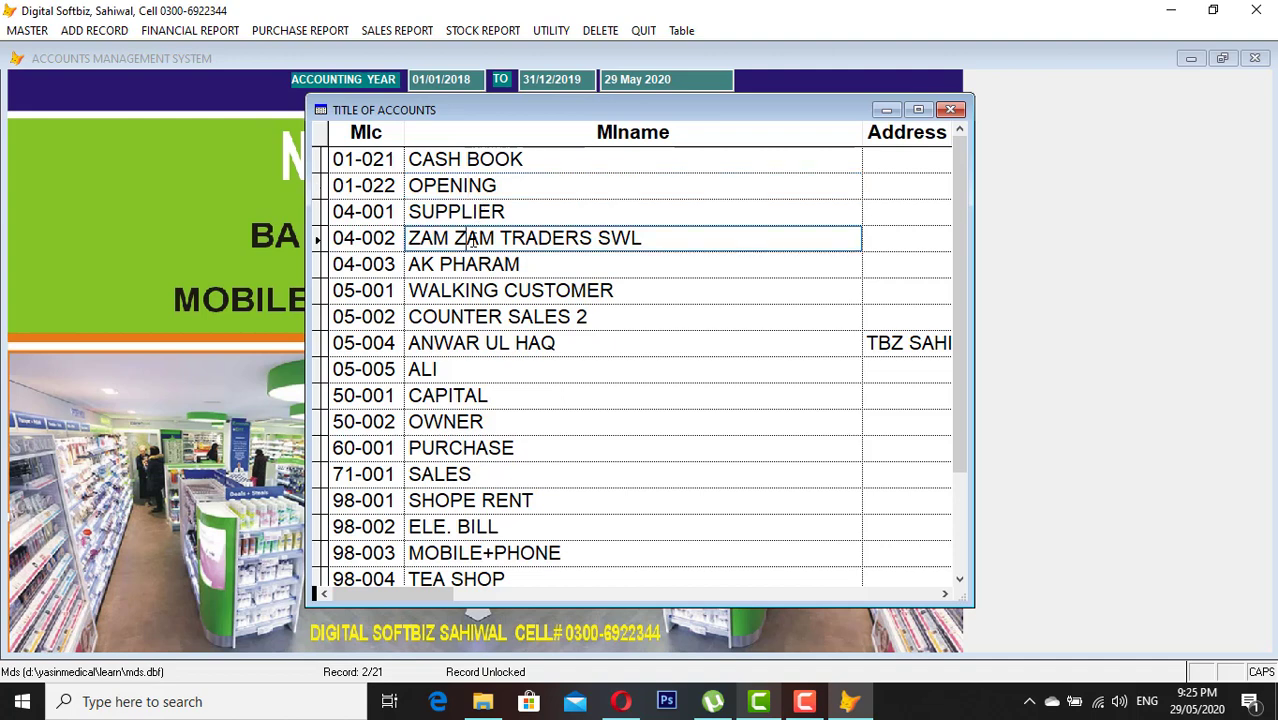
left_click(467, 291)
left_click(434, 368)
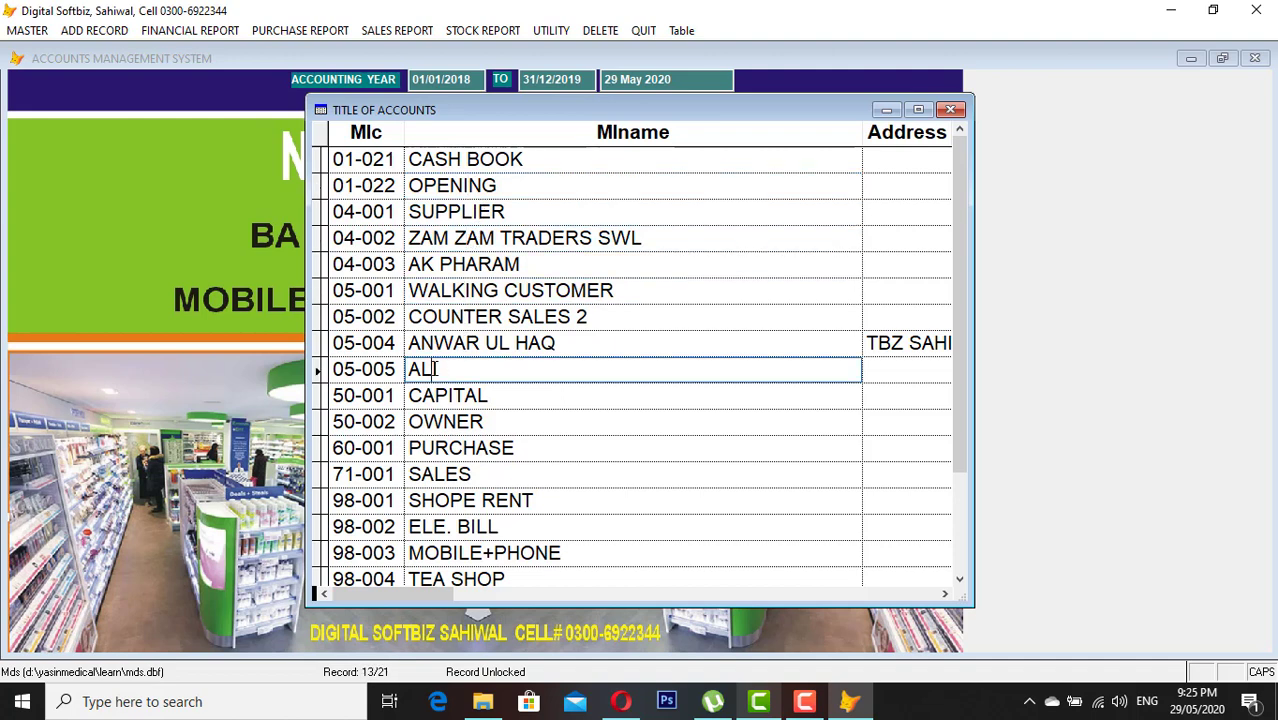
left_click(452, 397)
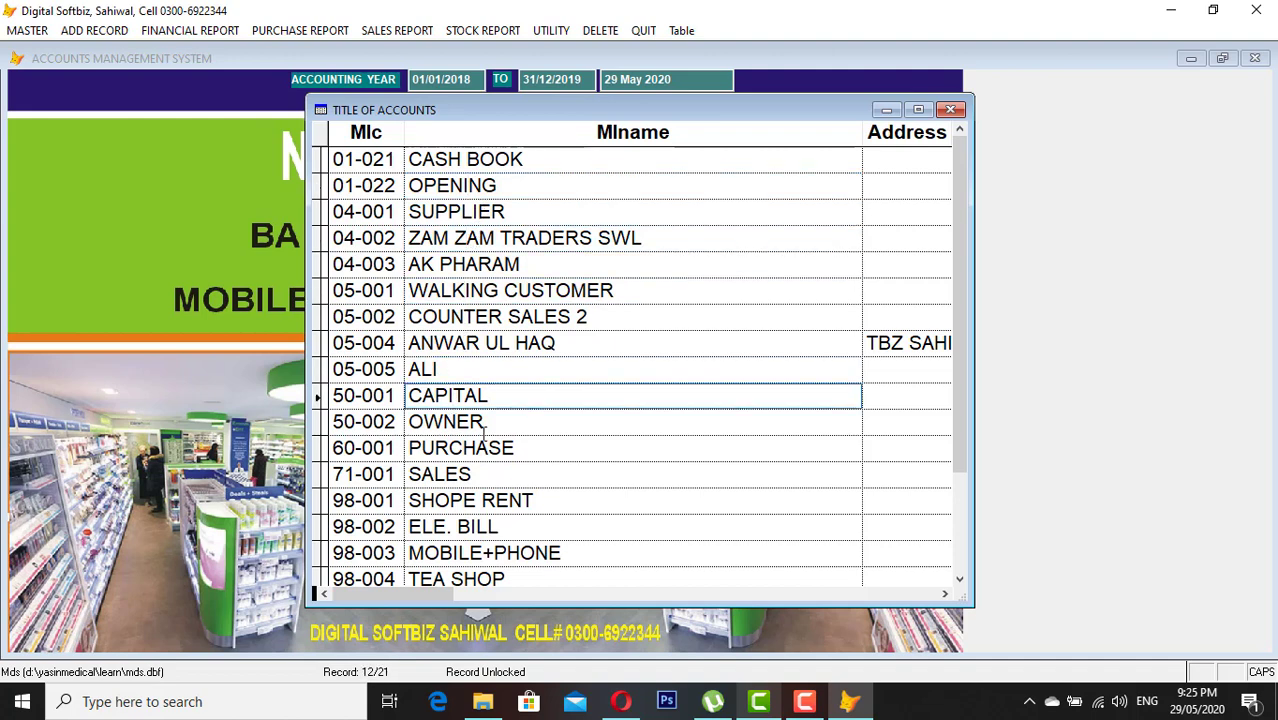
Step: Examine the purchase, sales and expense account titles, and close the list and the title of accounts form
scroll(480, 425, "down", 2)
scroll(484, 433, "down", 1)
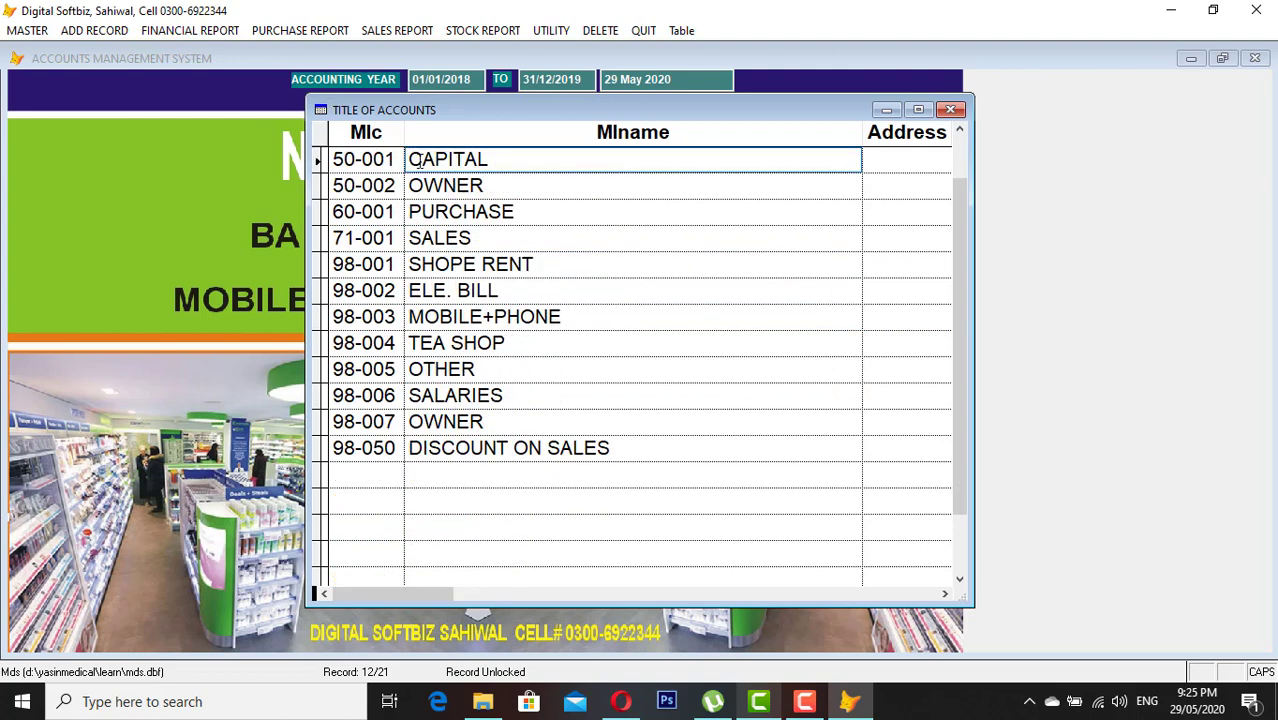
left_click(420, 238)
left_click(438, 211)
left_click(402, 270)
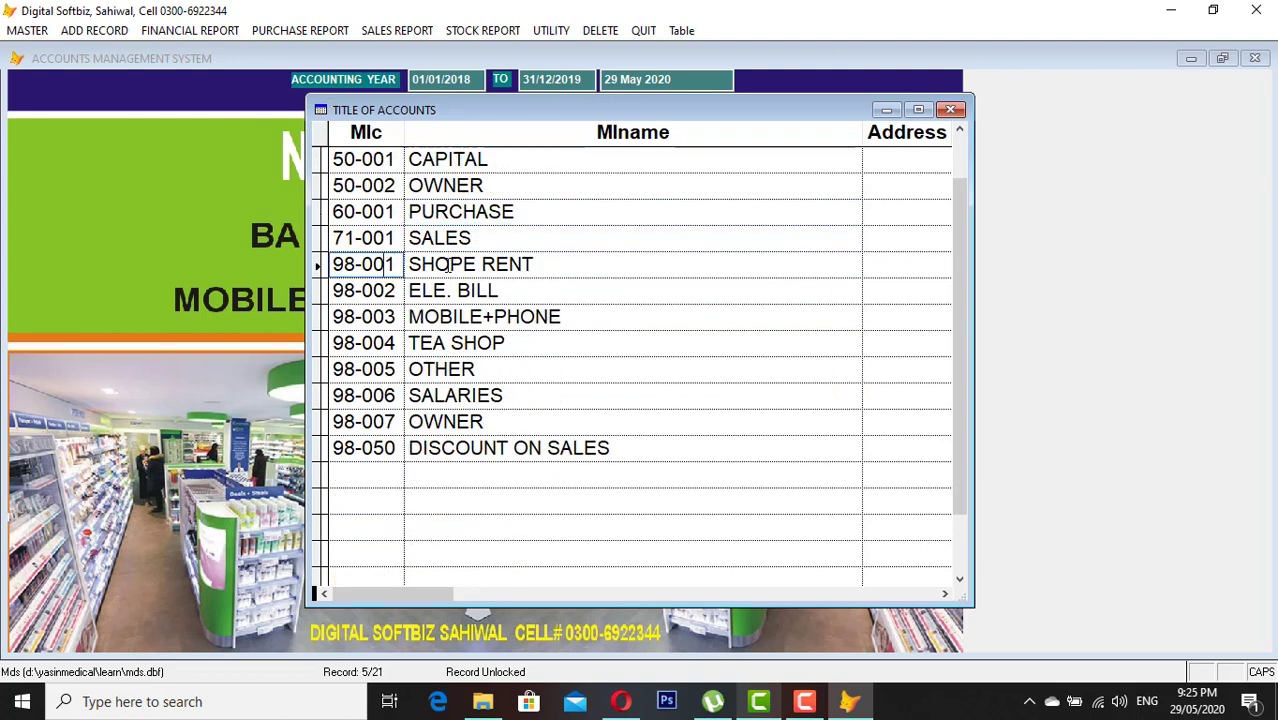
left_click(419, 270)
left_click(459, 291)
left_click(447, 318)
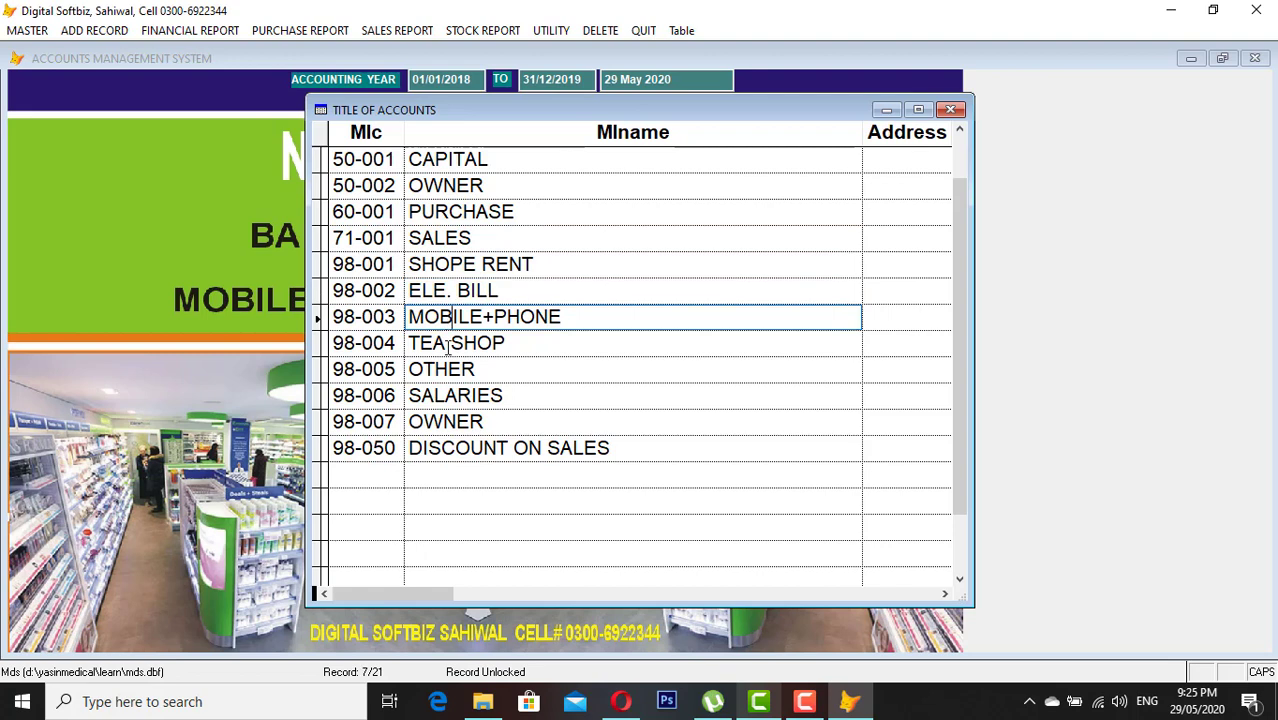
left_click(448, 344)
left_click(451, 392)
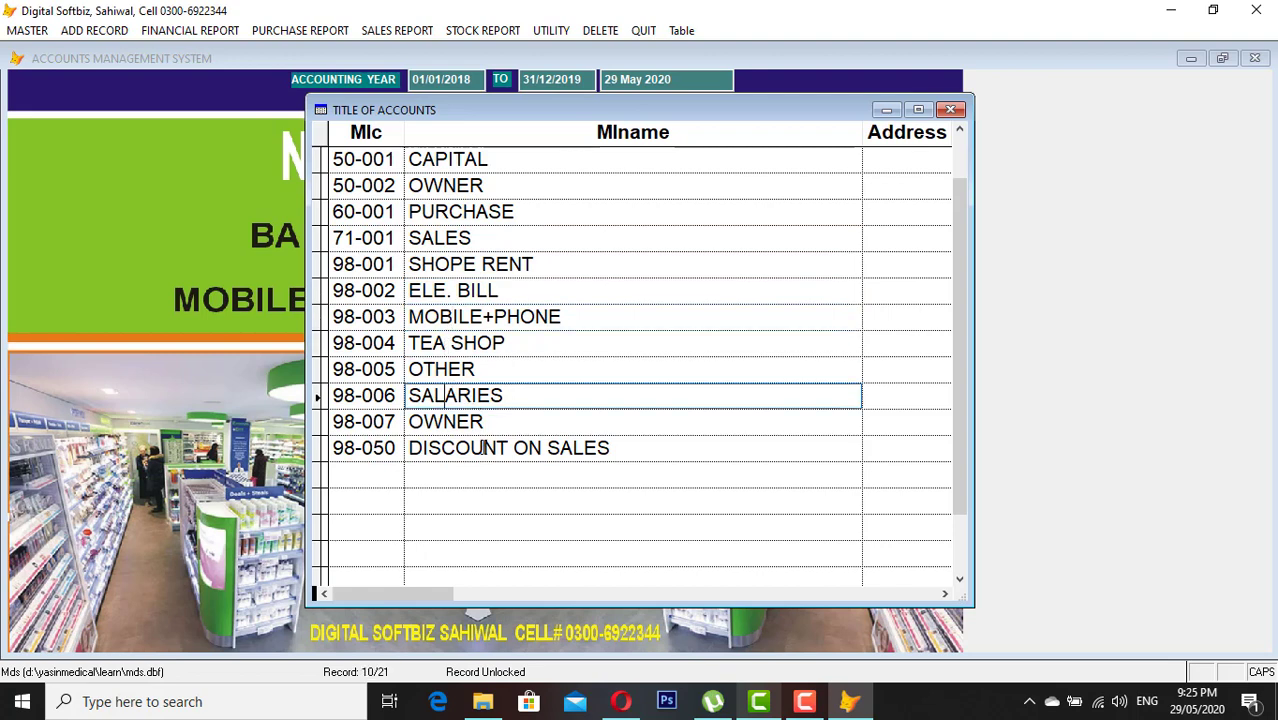
key("Escape")
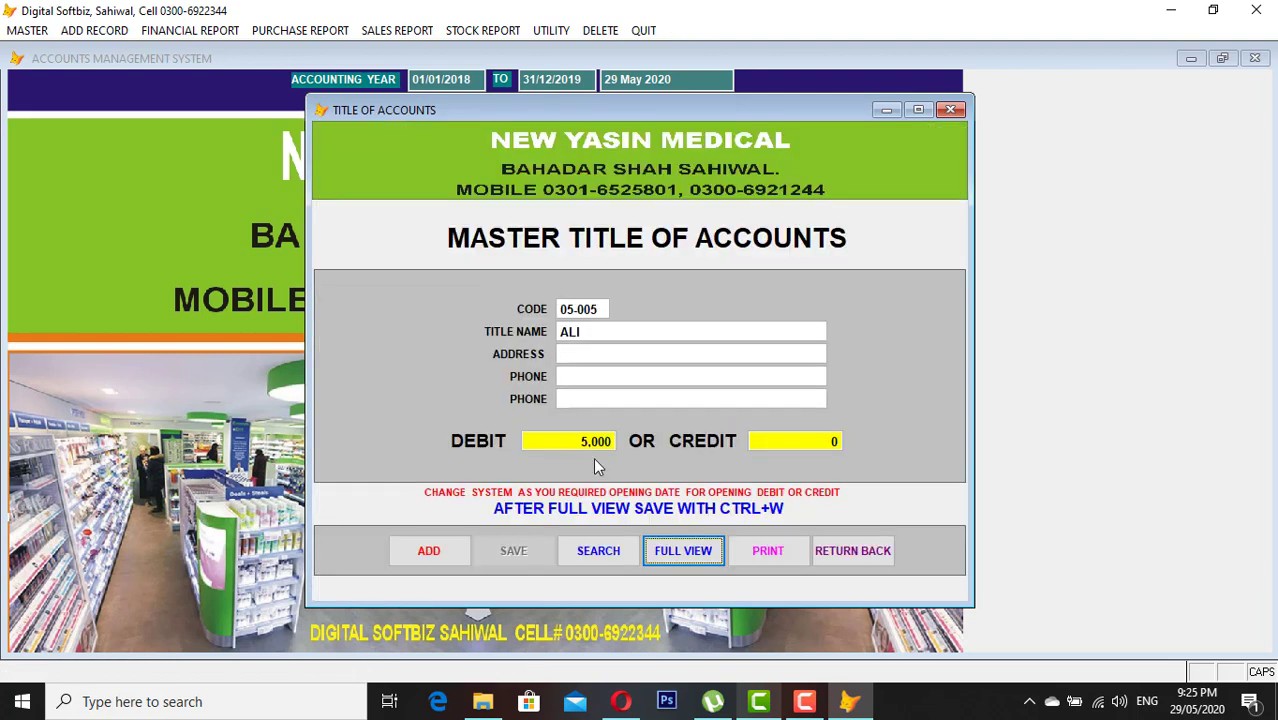
left_click(884, 551)
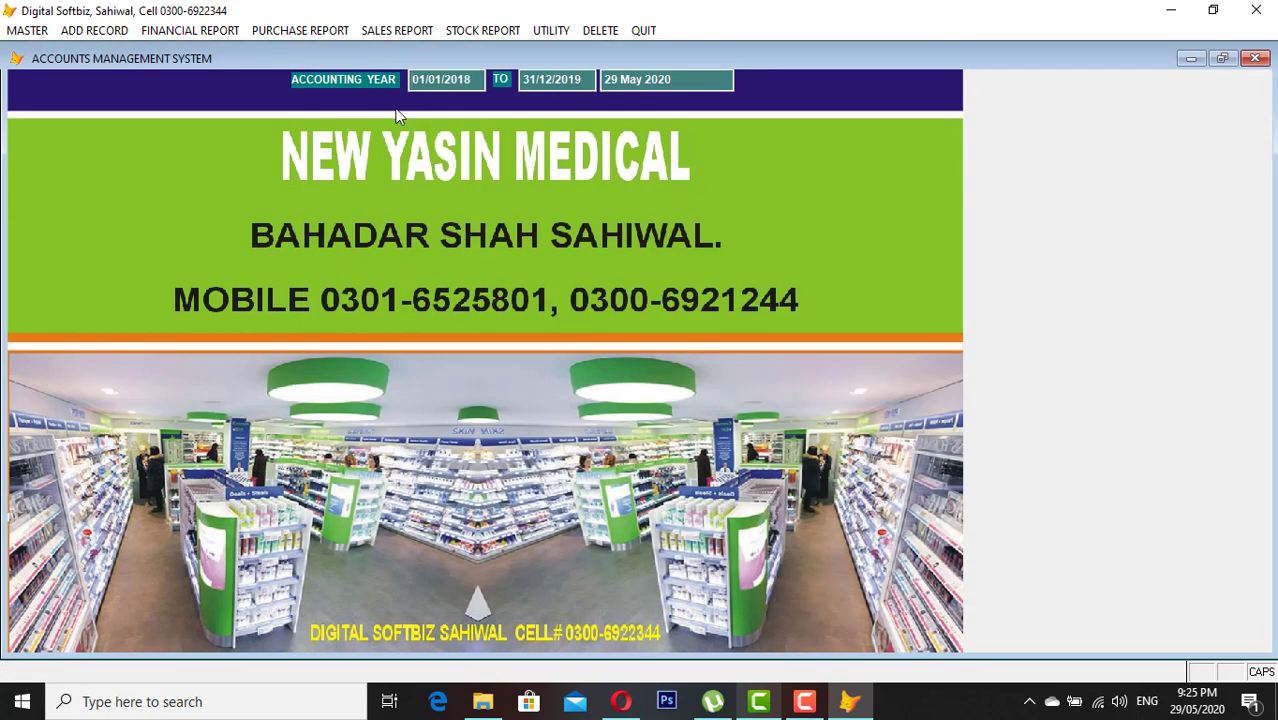
Step: Open the ledger report, look up supplier AK PHARAM (04-003) by name, preview its ledger on screen and close it
left_click(45, 31)
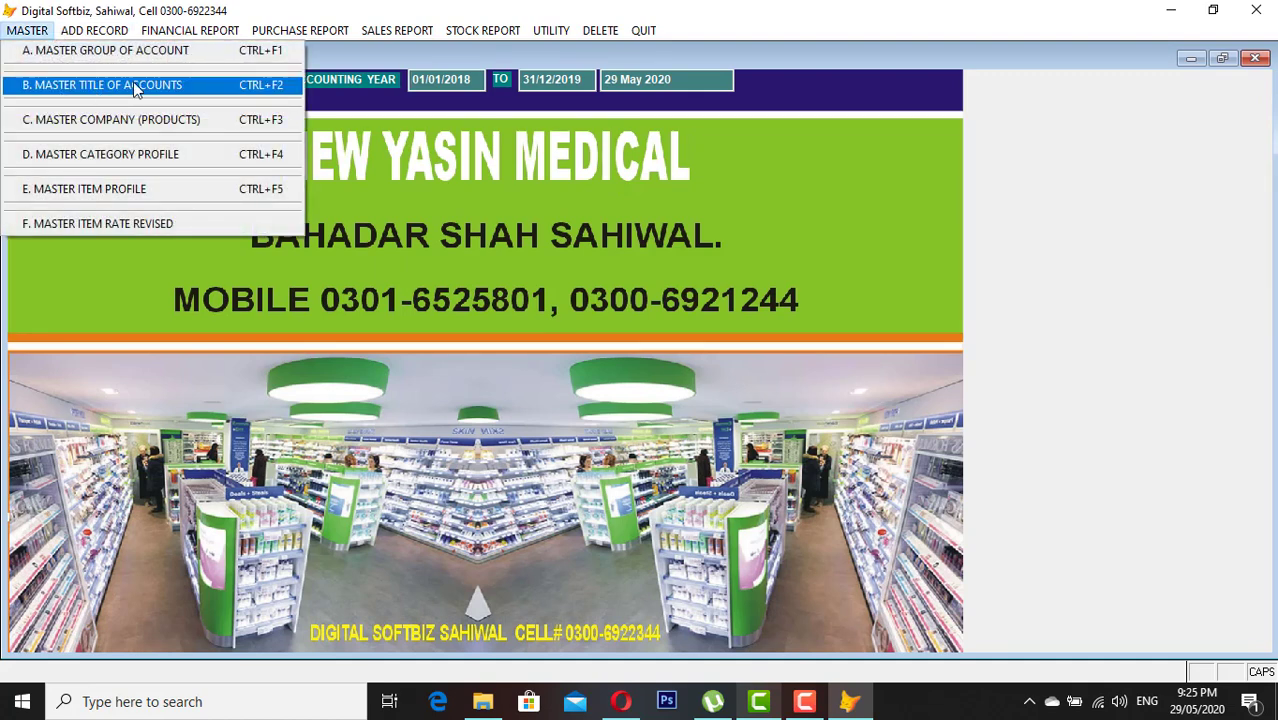
left_click(190, 30)
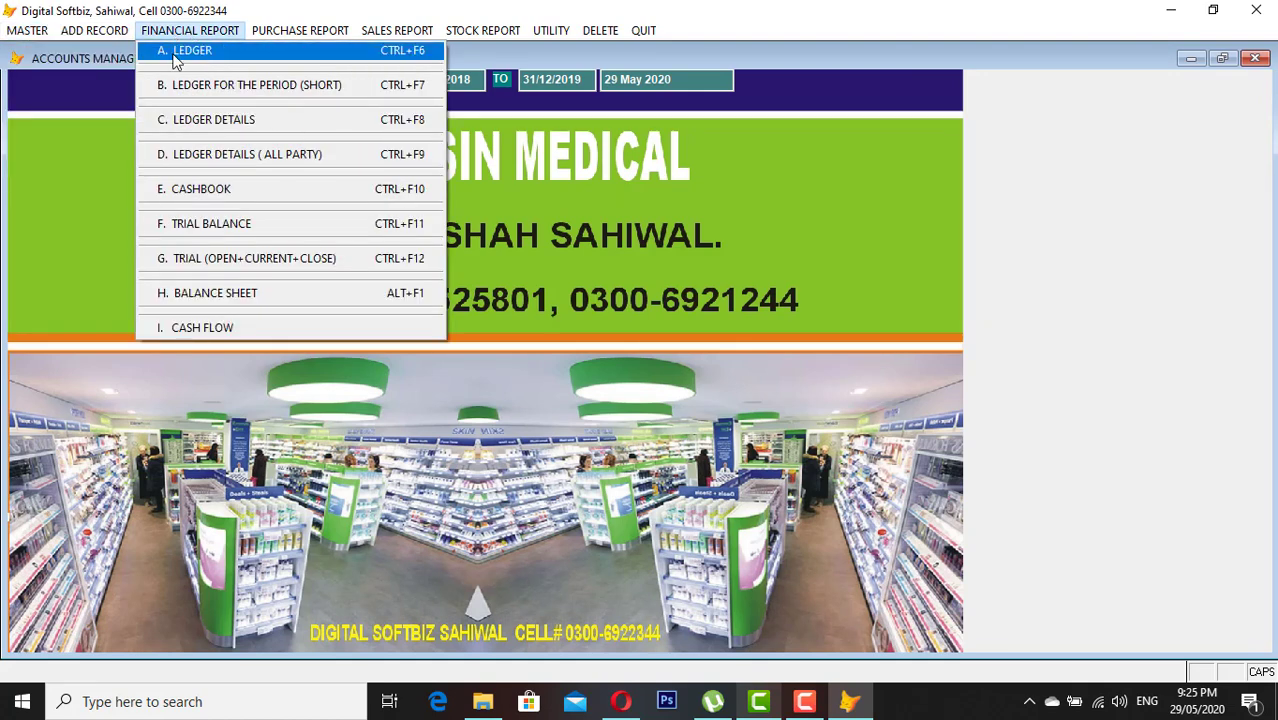
left_click(211, 54)
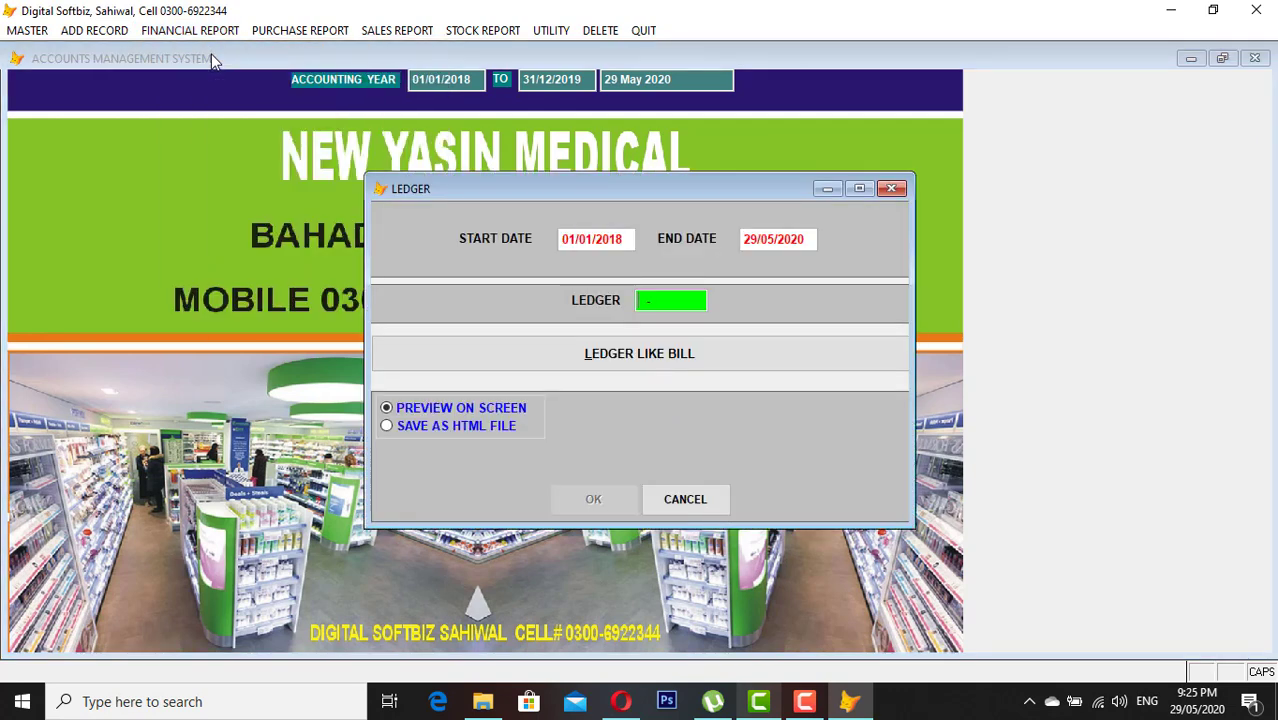
key("Return")
type("A")
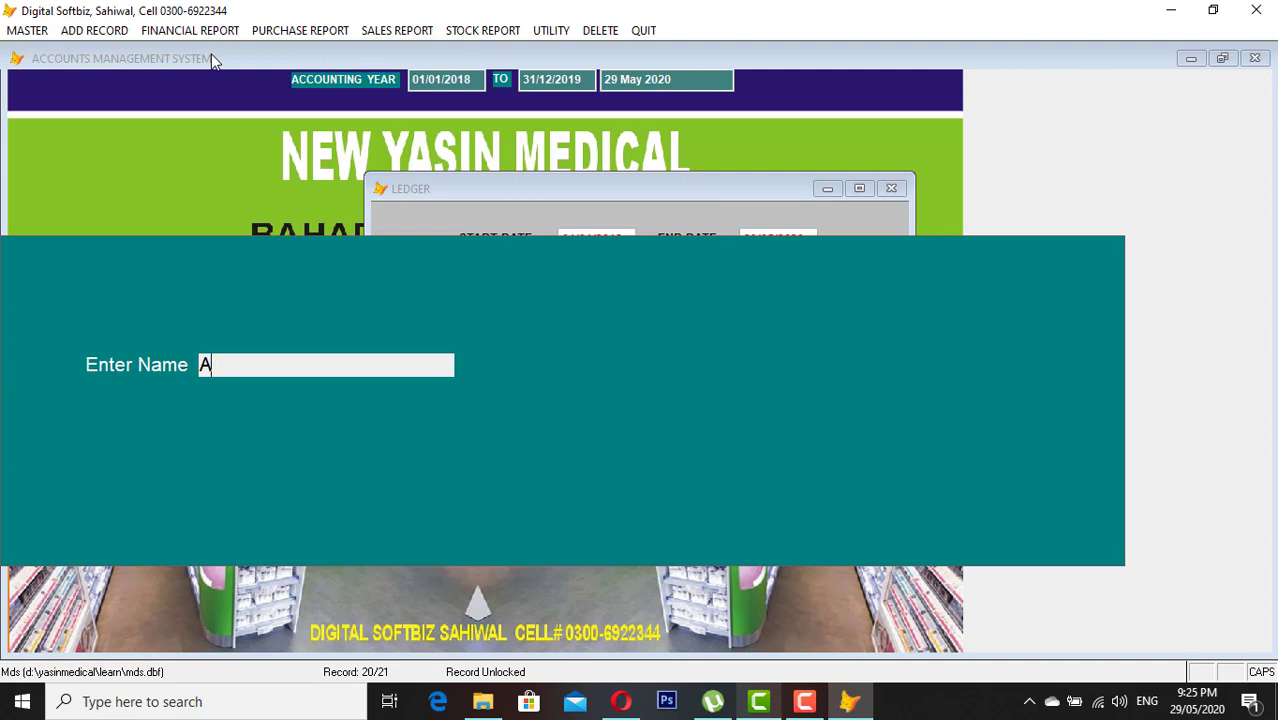
type("K")
key("Return")
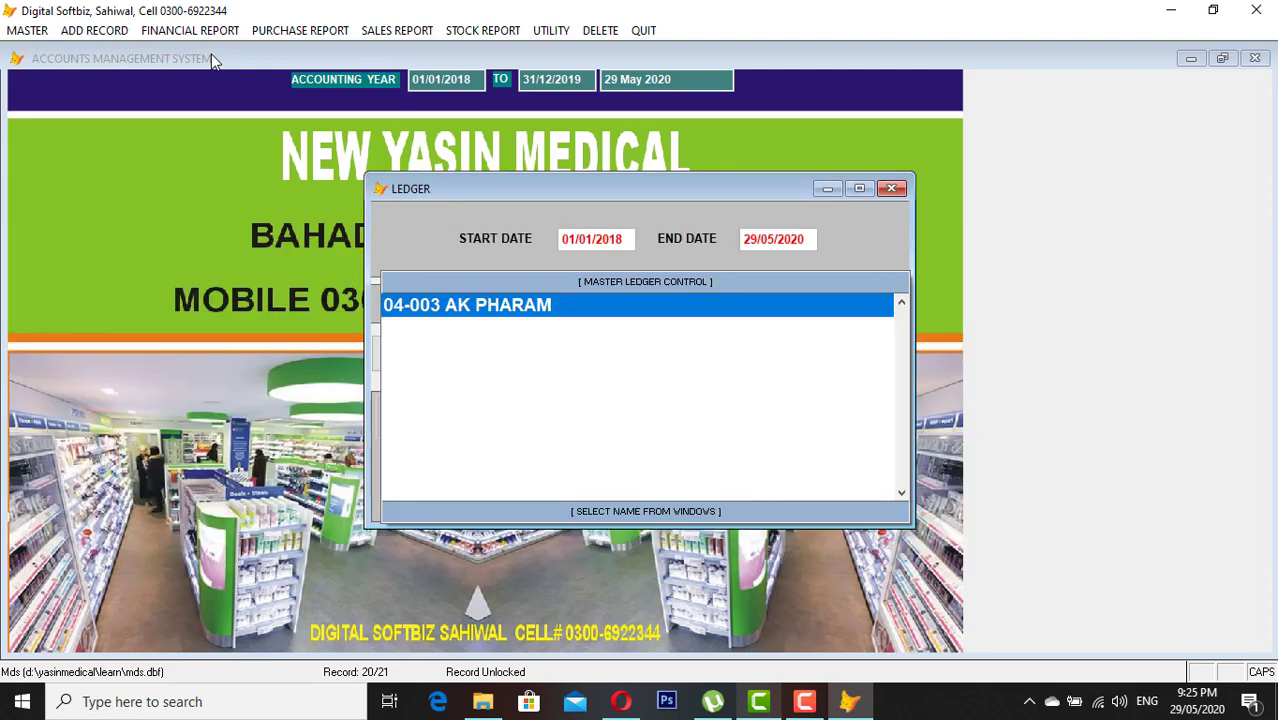
key("Return")
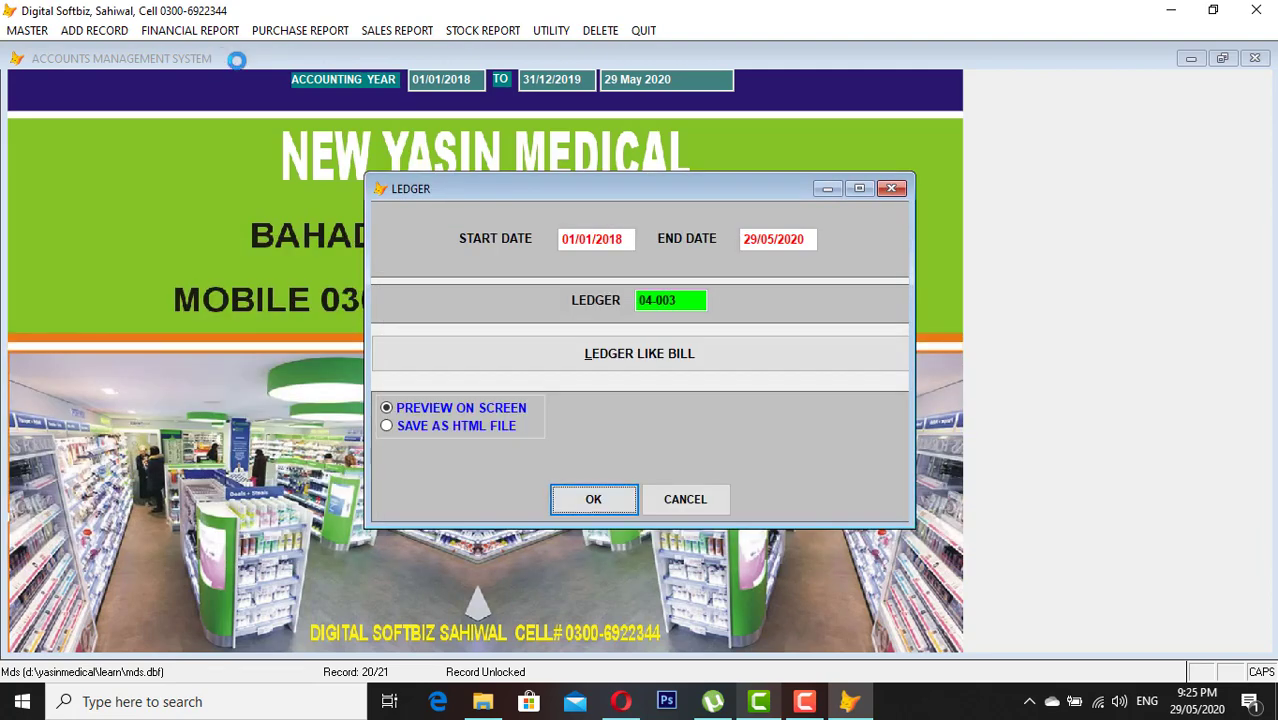
key("Return")
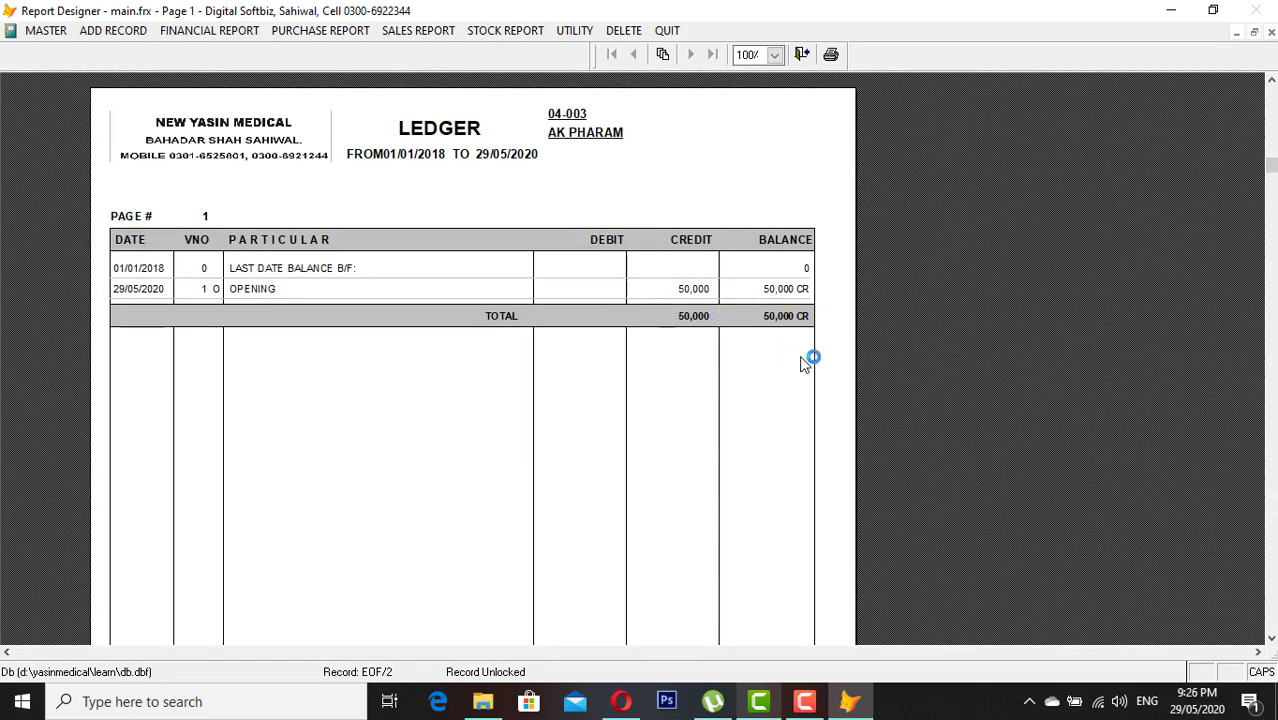
key("Escape")
key("Escape")
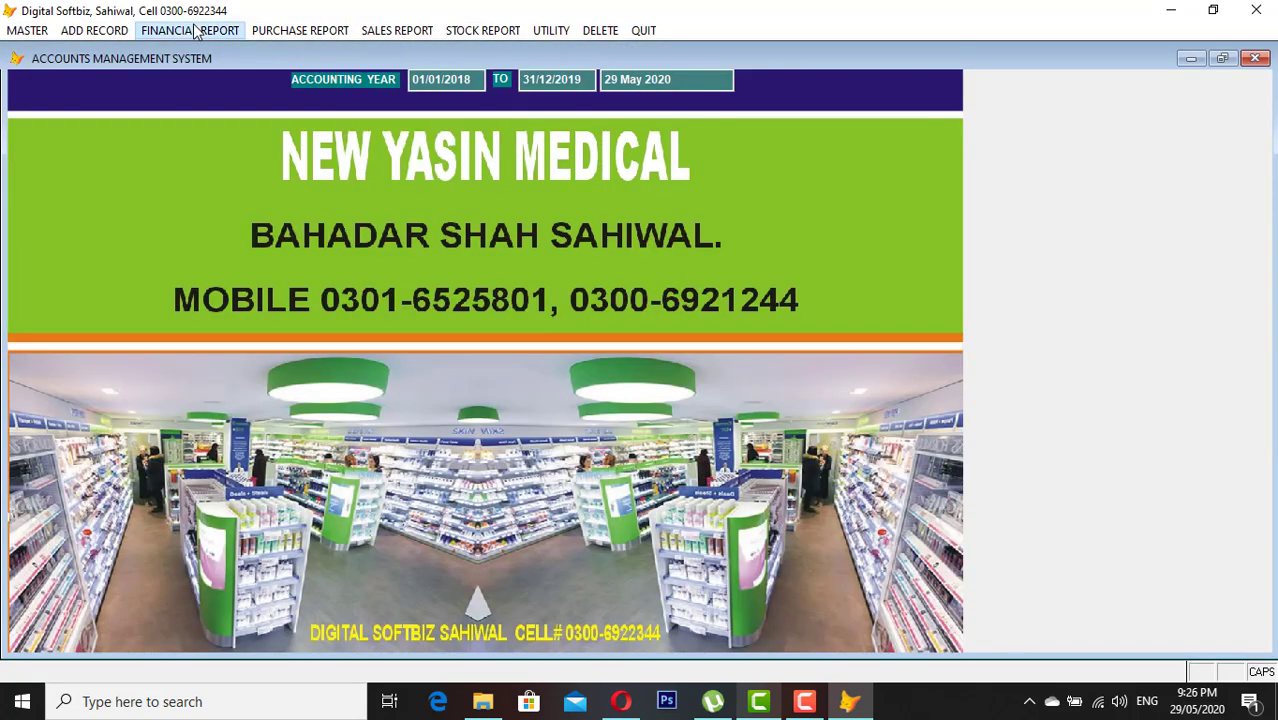
Step: Preview the ledger of customer account 05-005 on screen to check its opening balance, and close the report
left_click(197, 32)
left_click(200, 49)
type("A")
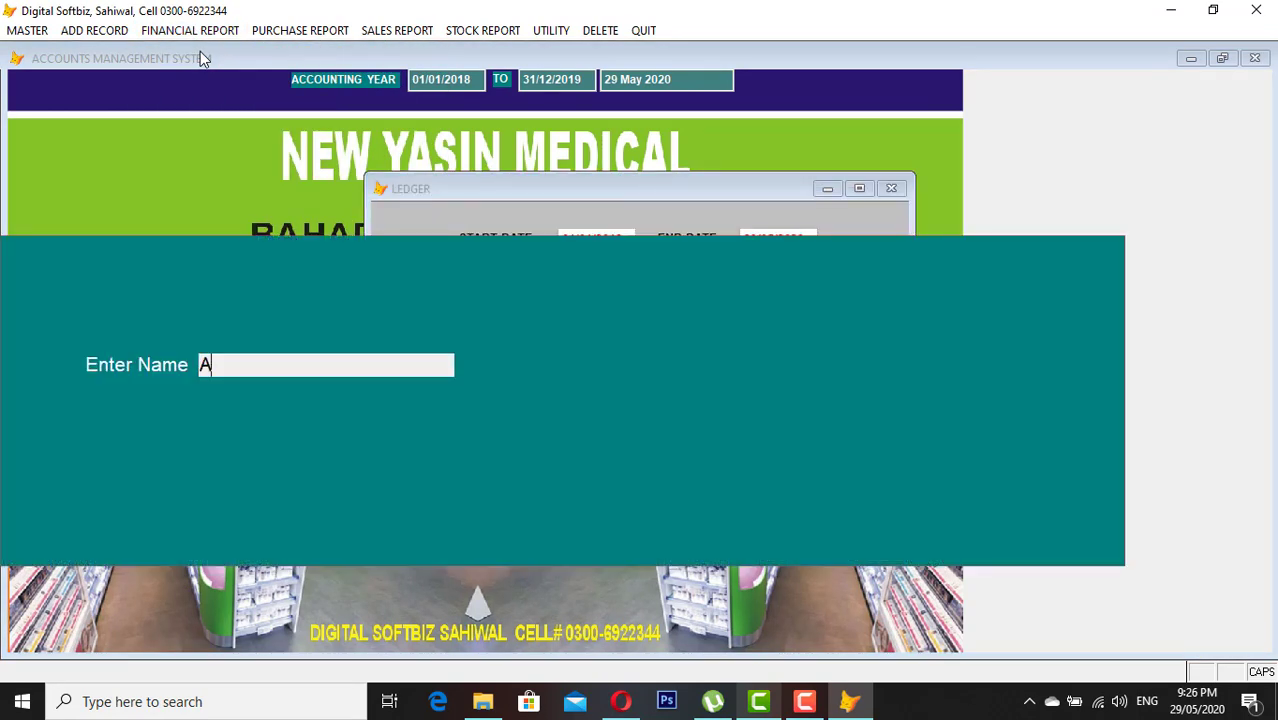
type("LI")
key("Return")
key("Return")
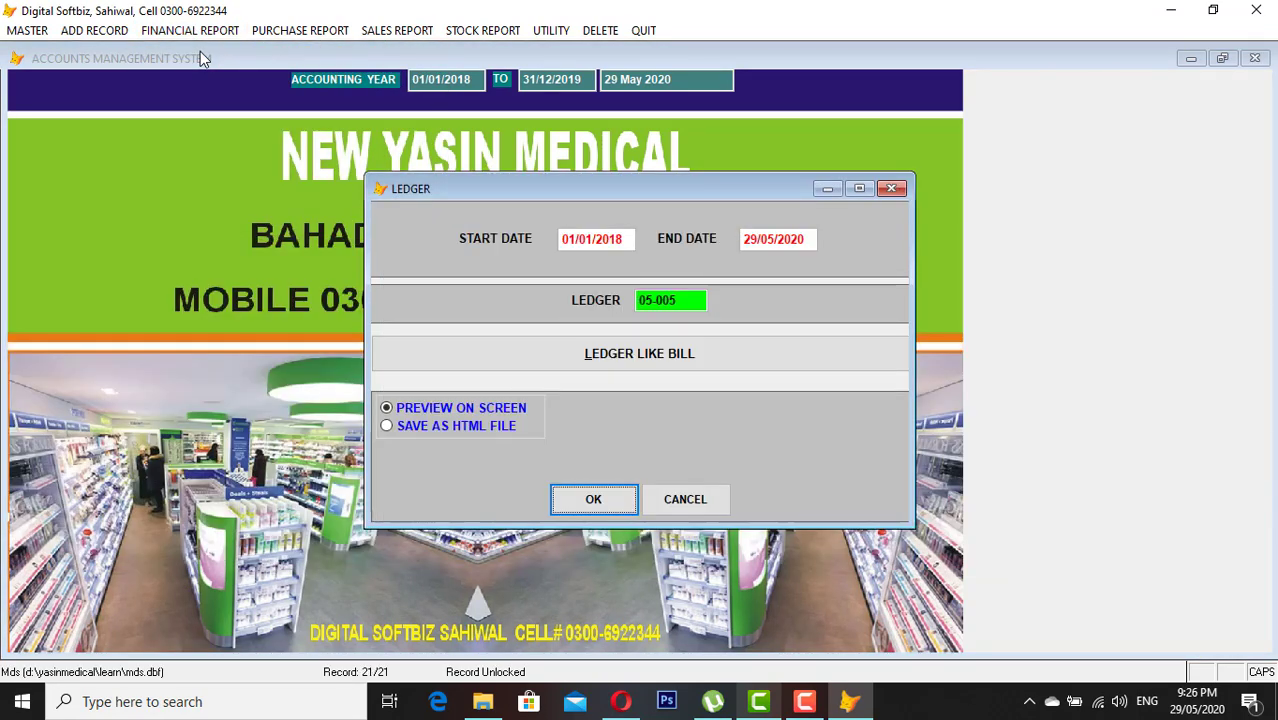
key("Return")
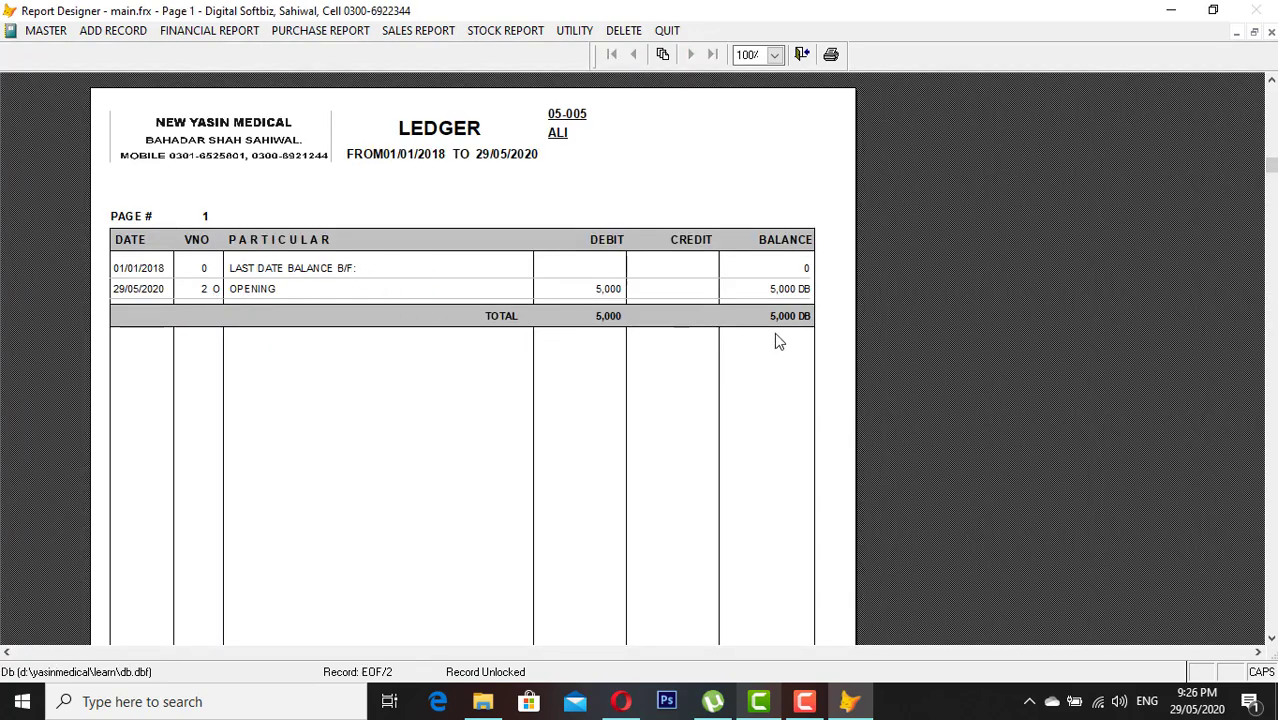
key("Escape")
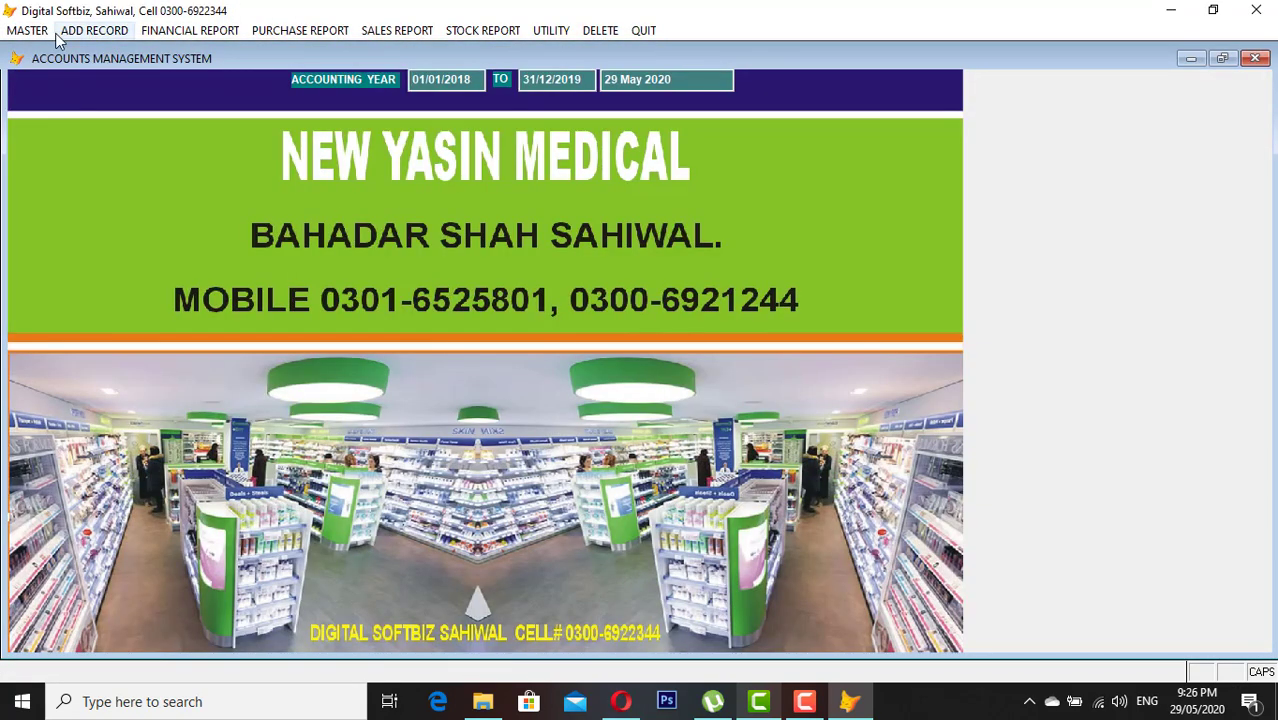
Step: Start a cash receipt voucher and pick customer account 05-005 by searching for the customer's name
left_click(30, 31)
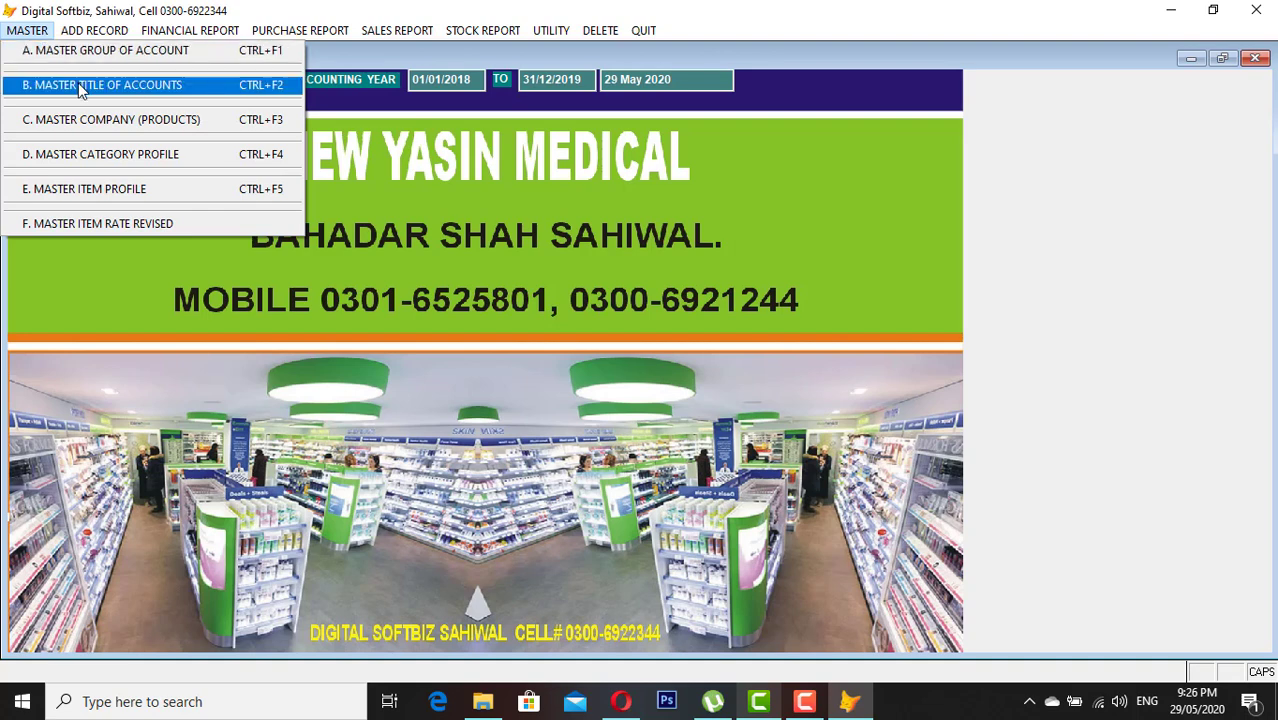
mouse_move(190, 31)
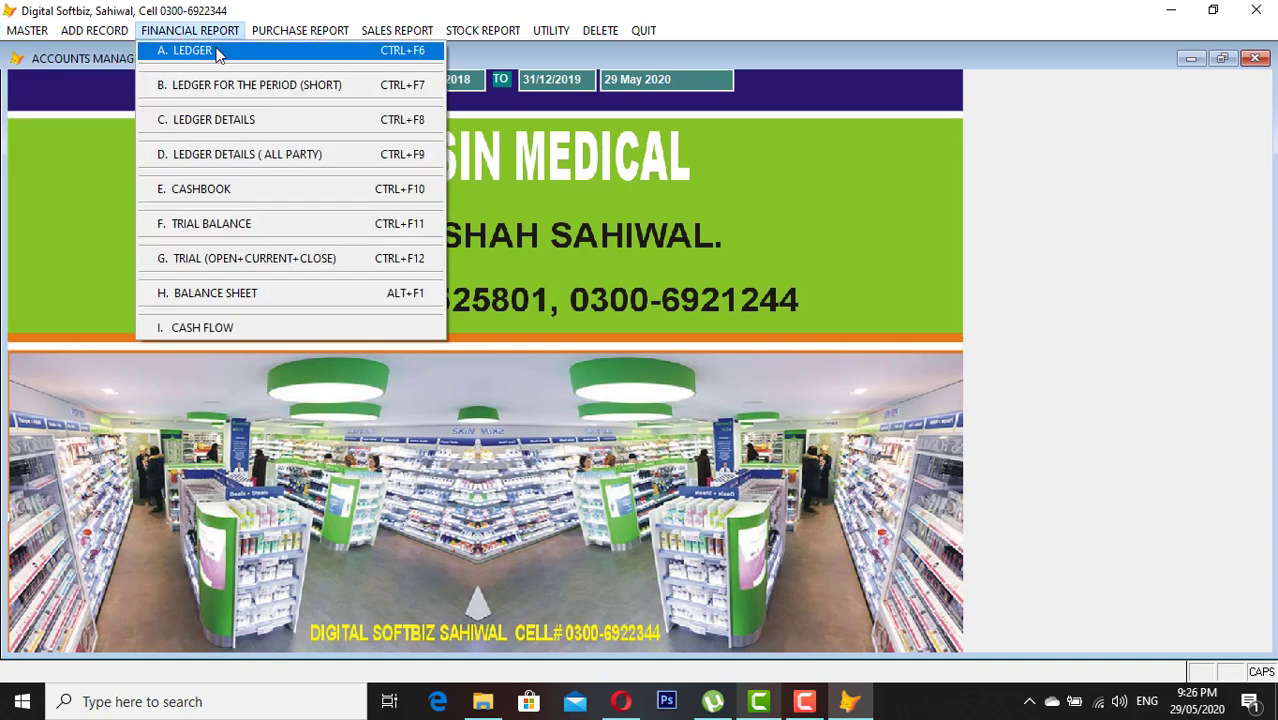
mouse_move(38, 33)
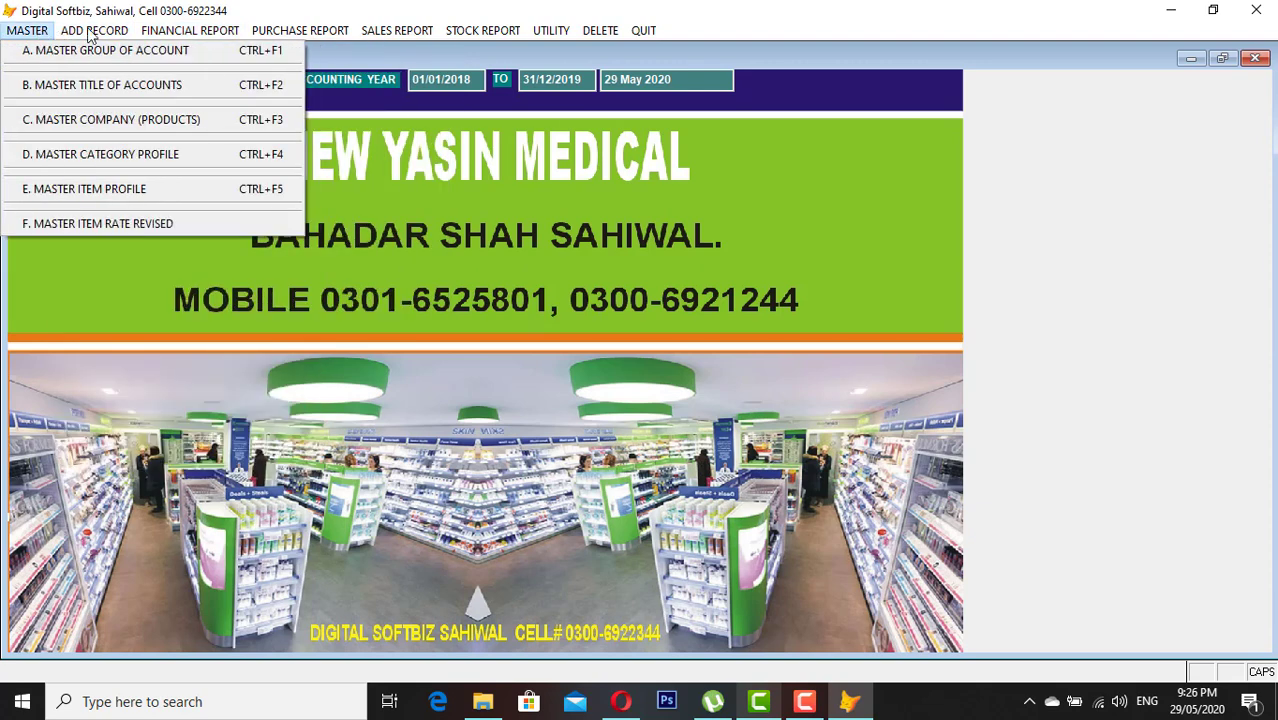
mouse_move(93, 34)
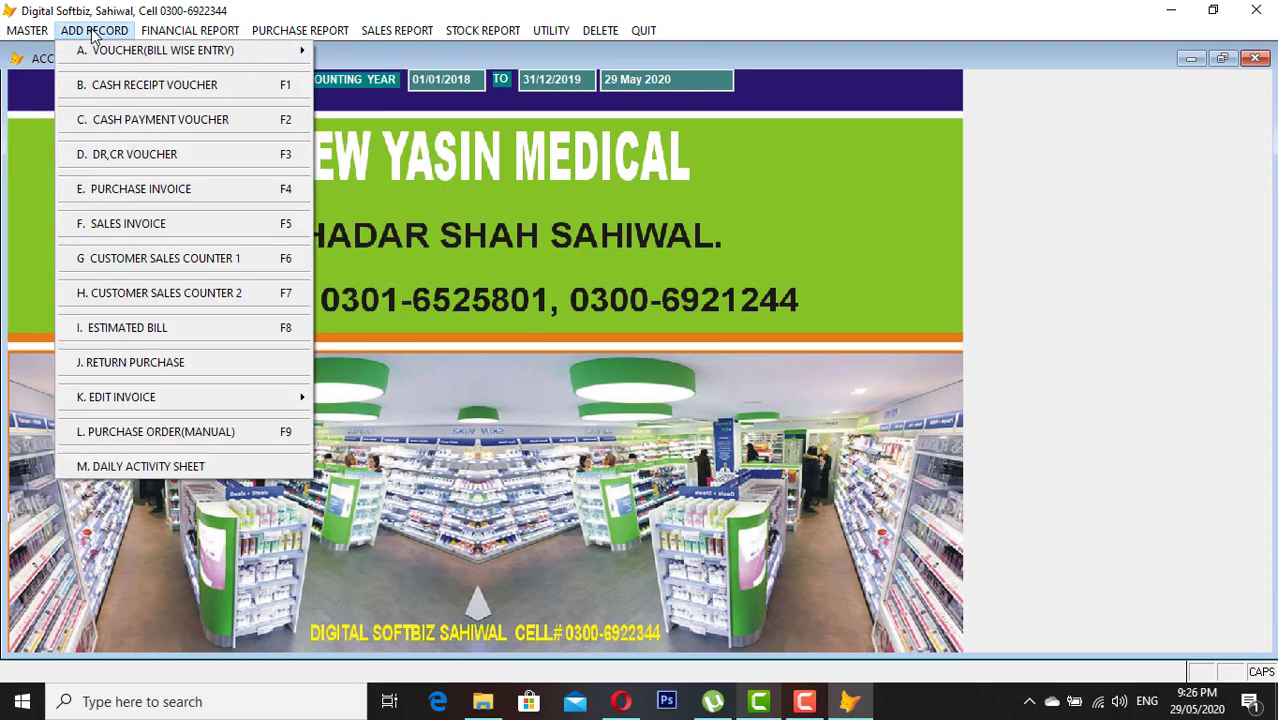
left_click(168, 97)
key("Return")
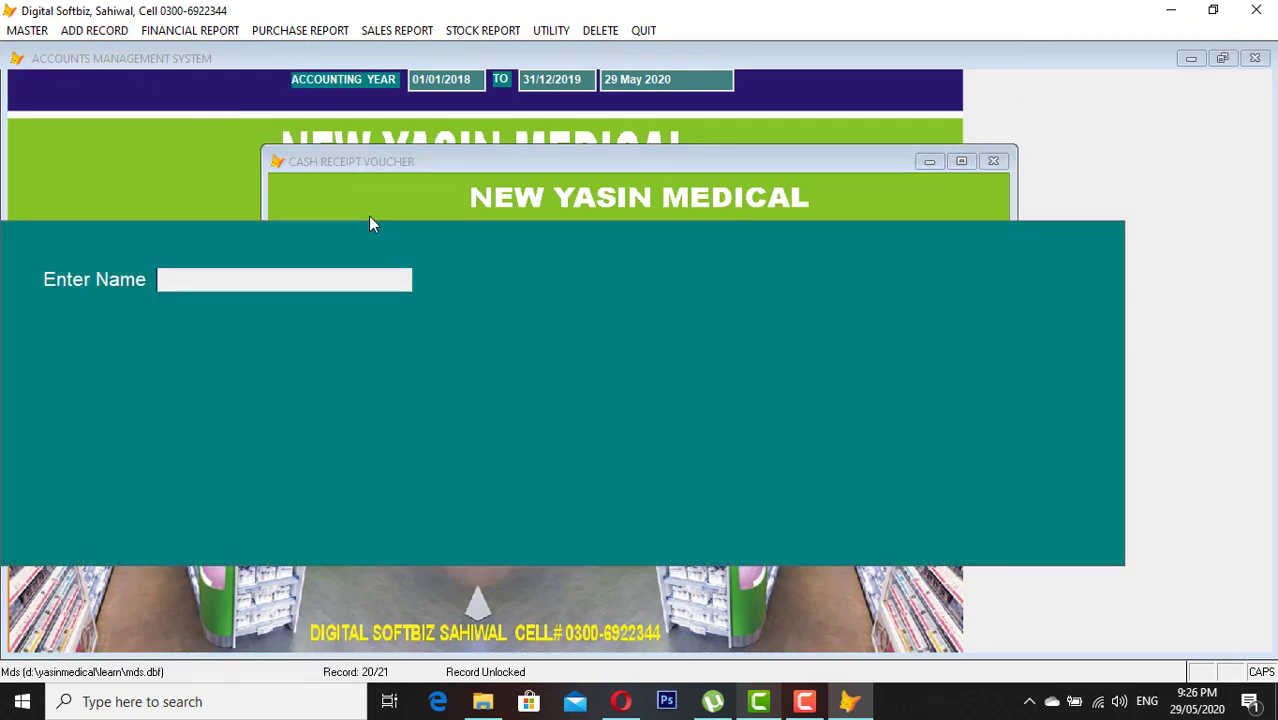
type("ALI")
key("Return")
key("Return")
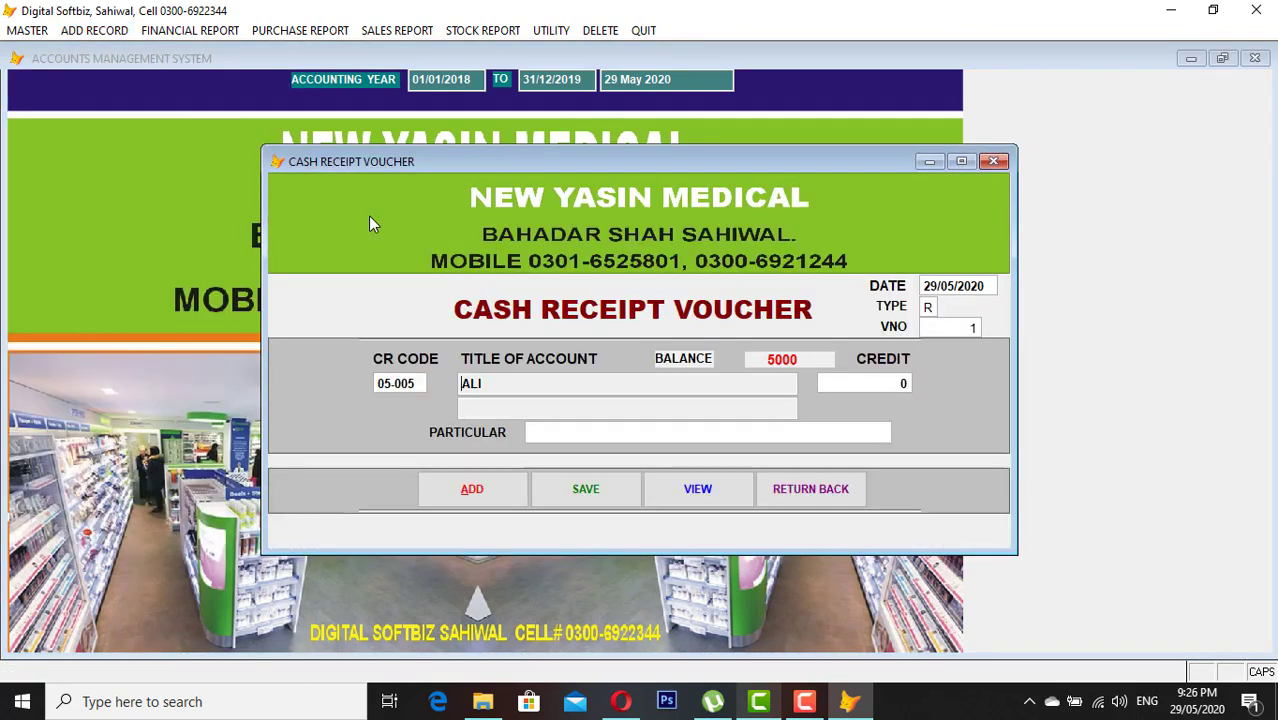
Step: Enter a credit of 2,000 with the particular CASH, save the receipt voucher and close the form
key("Return")
key("Return")
type("2000")
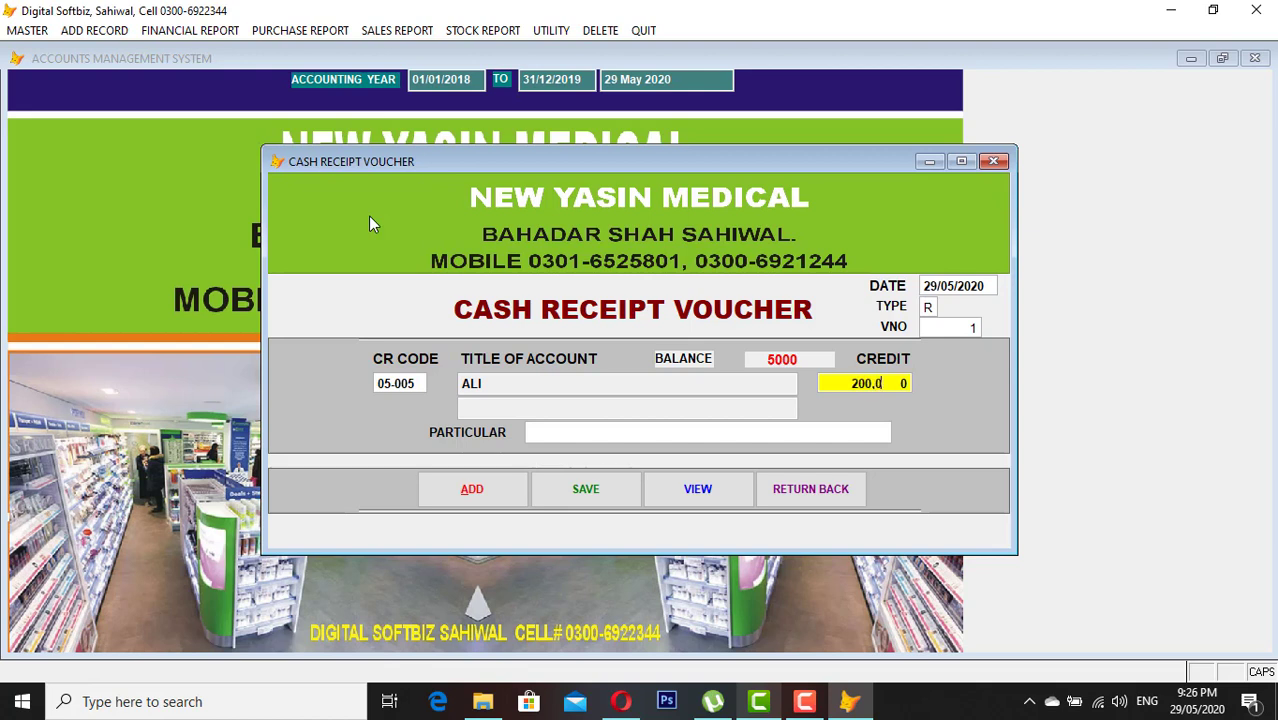
key("Return")
type("CASH")
key("Return")
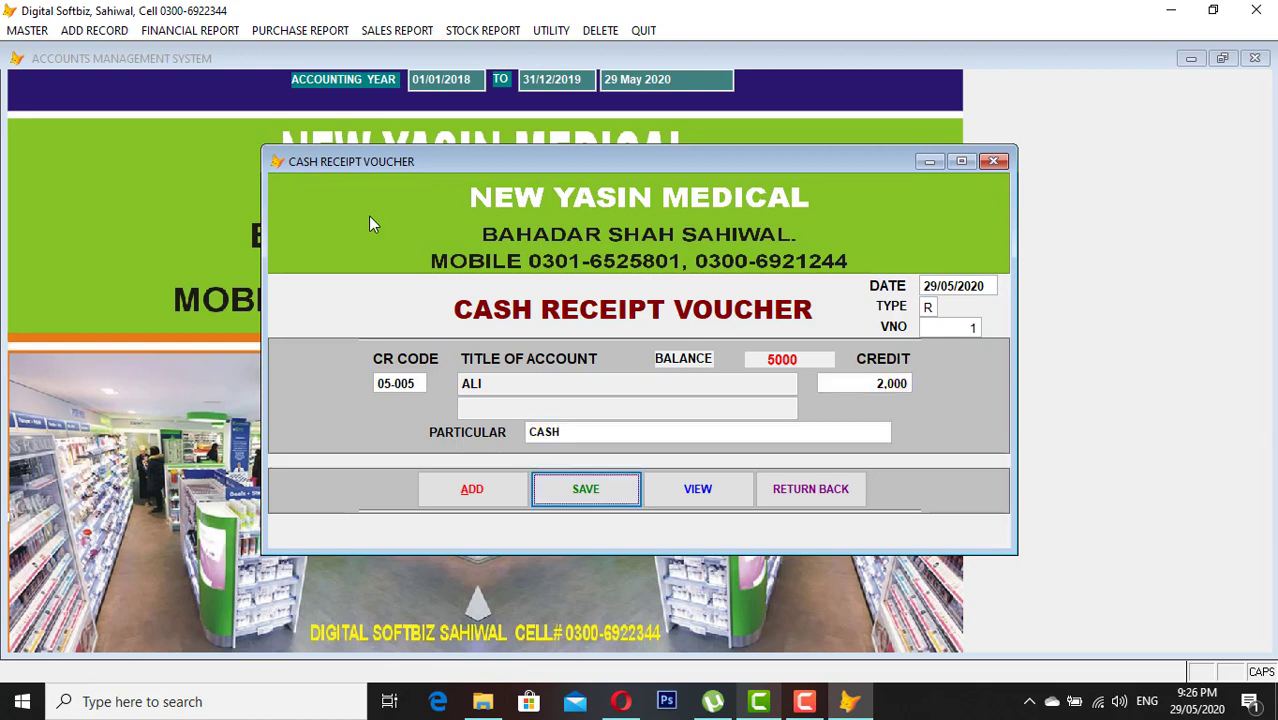
key("Return")
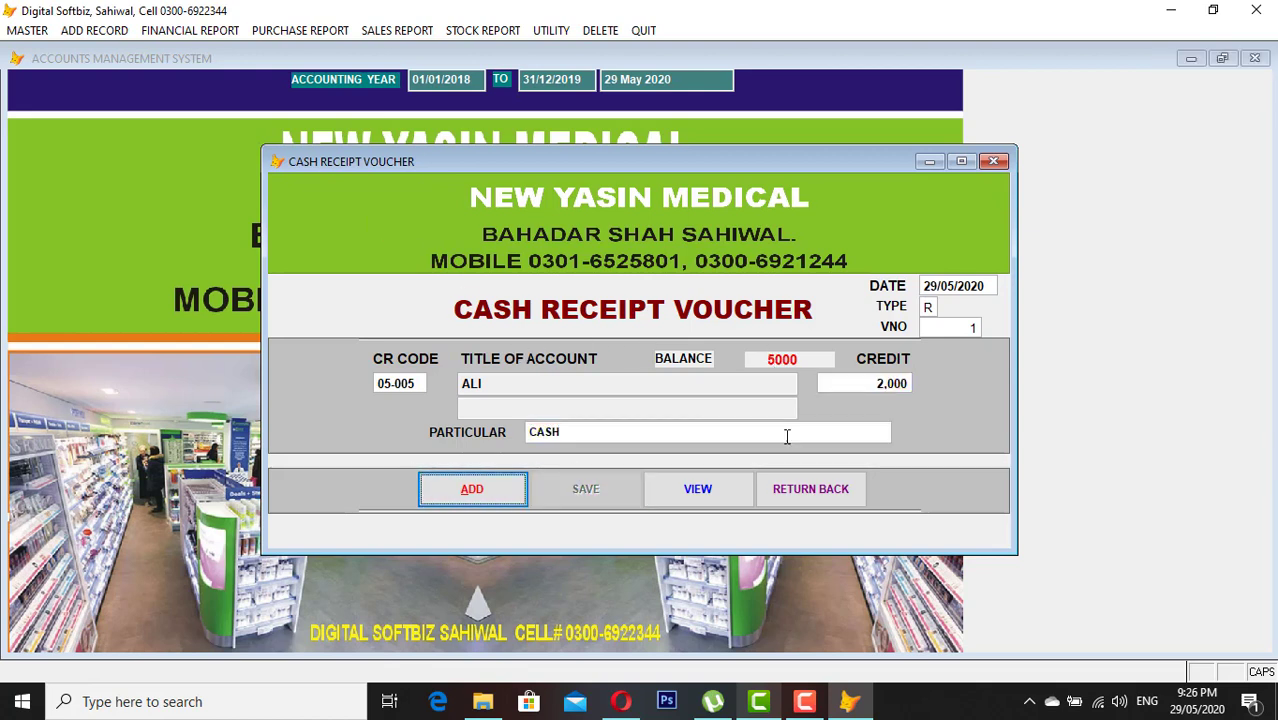
left_click(810, 489)
Step: Display the cash book for 29/05/2020, examine the receipt entry and cash balance, and close the report
left_click(185, 30)
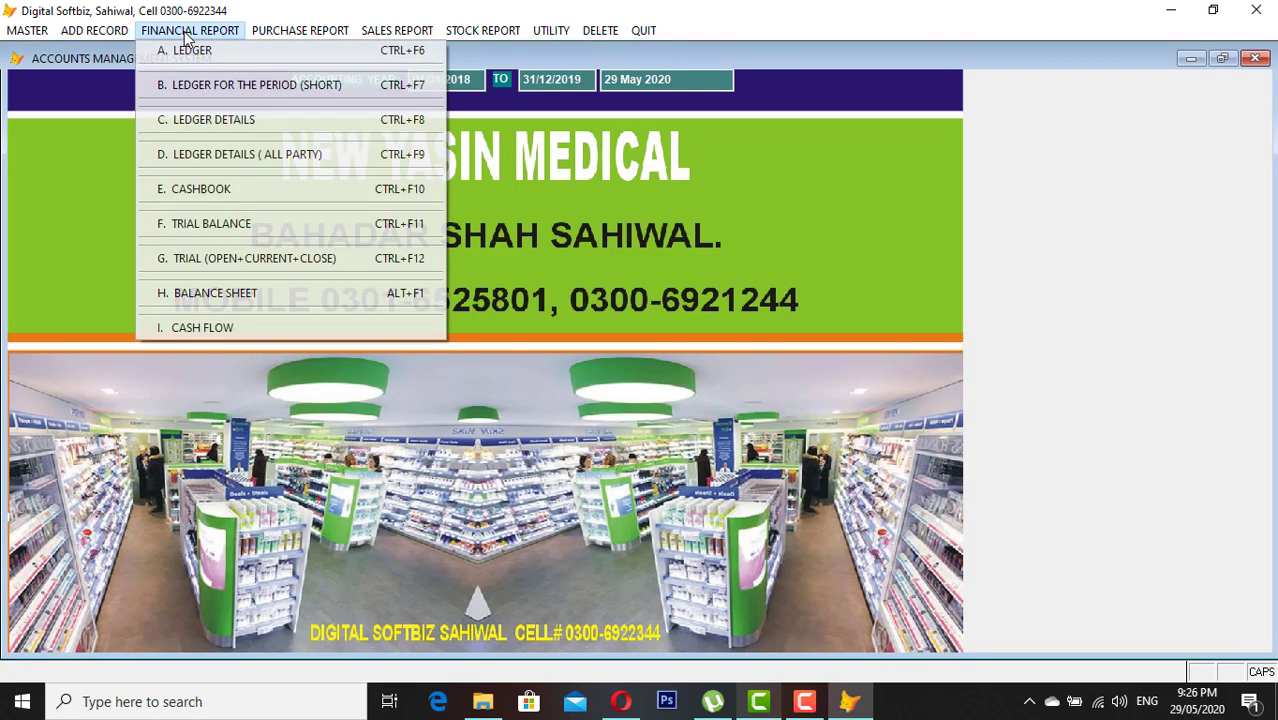
left_click(208, 195)
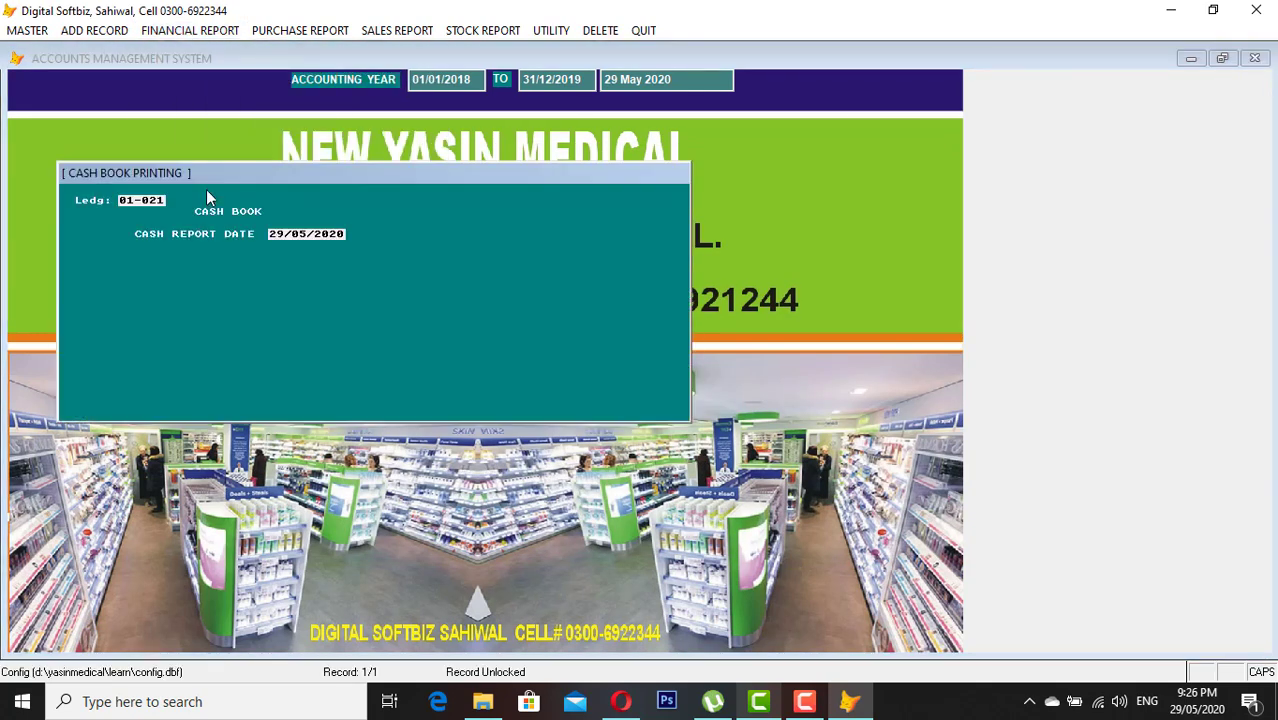
key("Return")
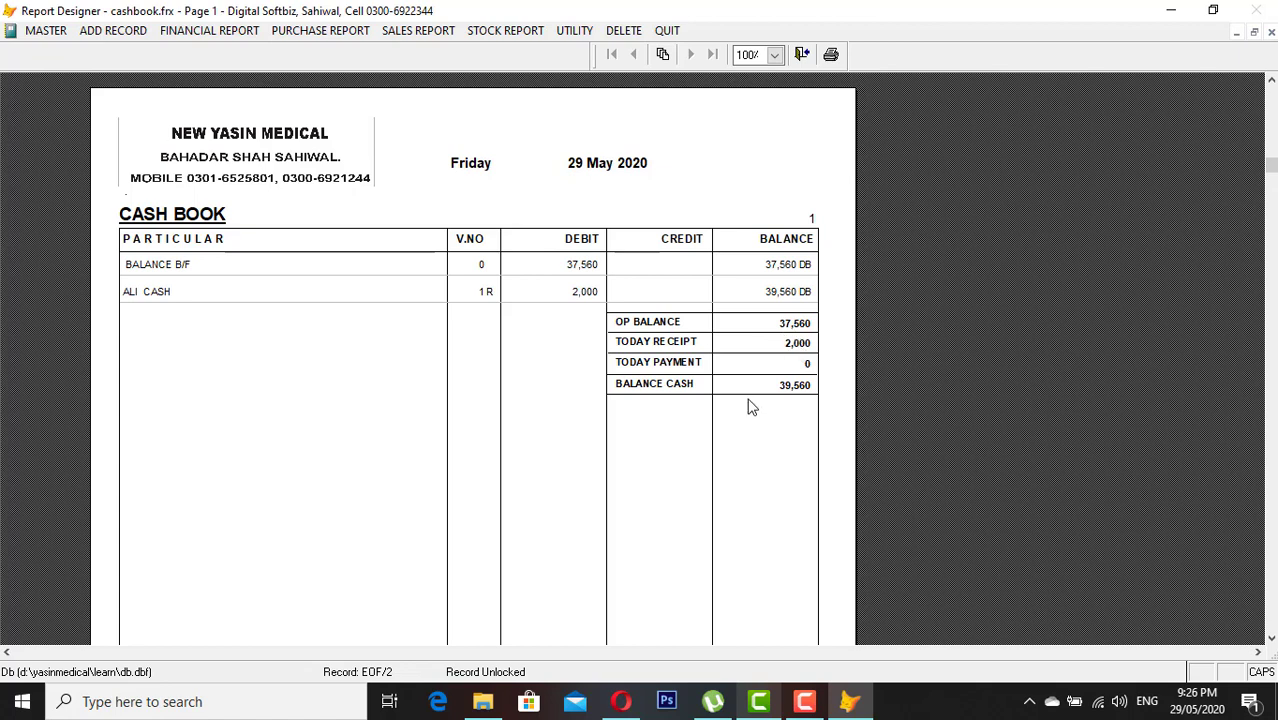
key("Escape")
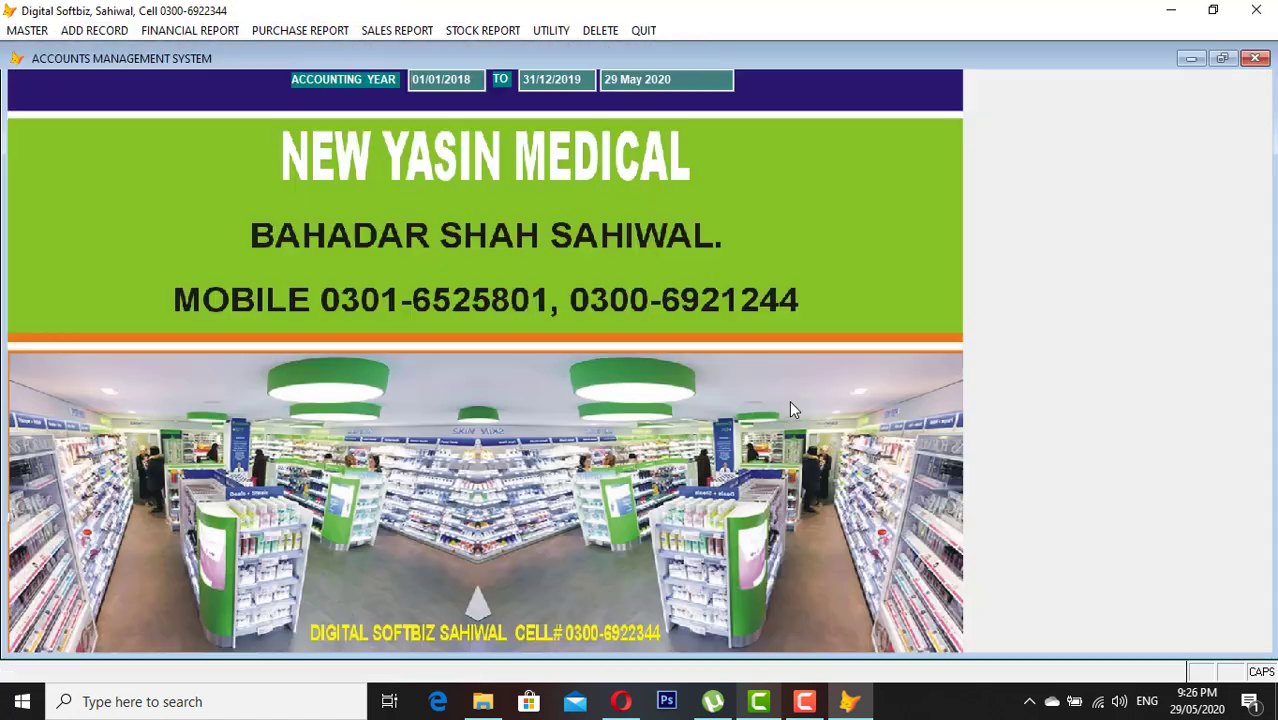
Step: Preview the ledger of customer account 05-005 again to check the posted cash receipt, and close it
left_click(145, 35)
left_click(159, 47)
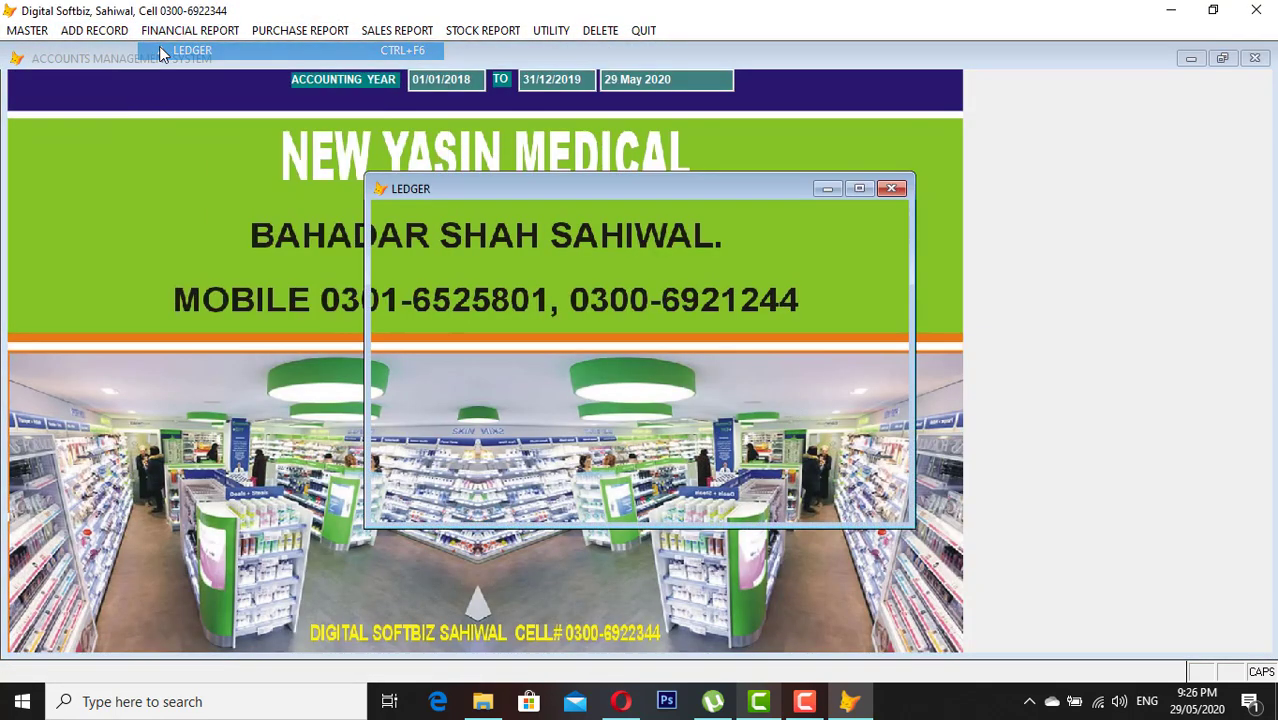
type("AL")
key("Return")
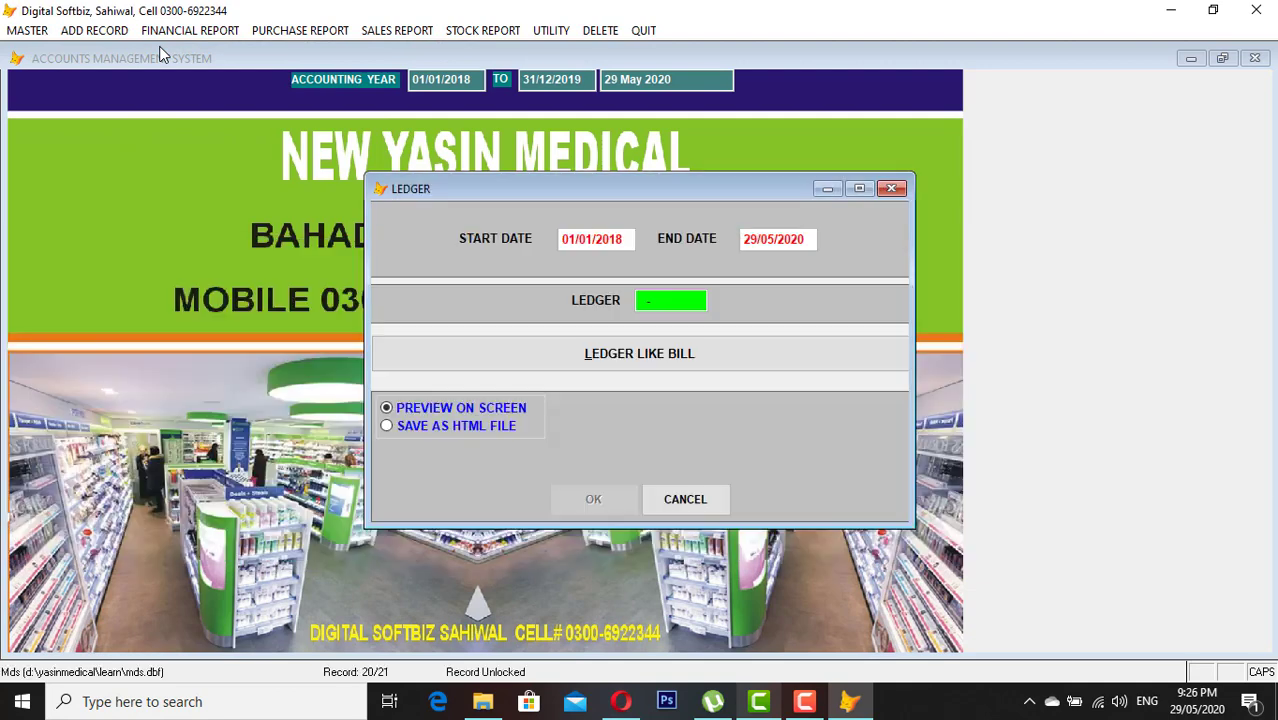
key("Return")
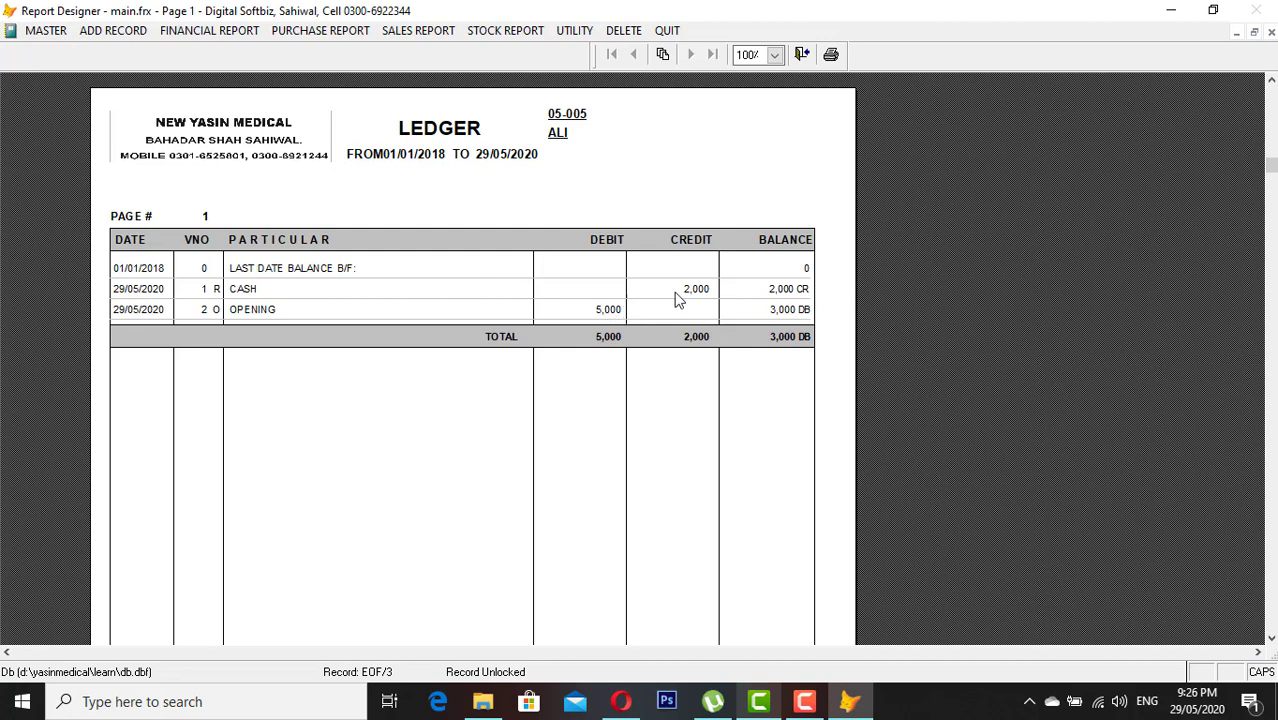
key("Escape")
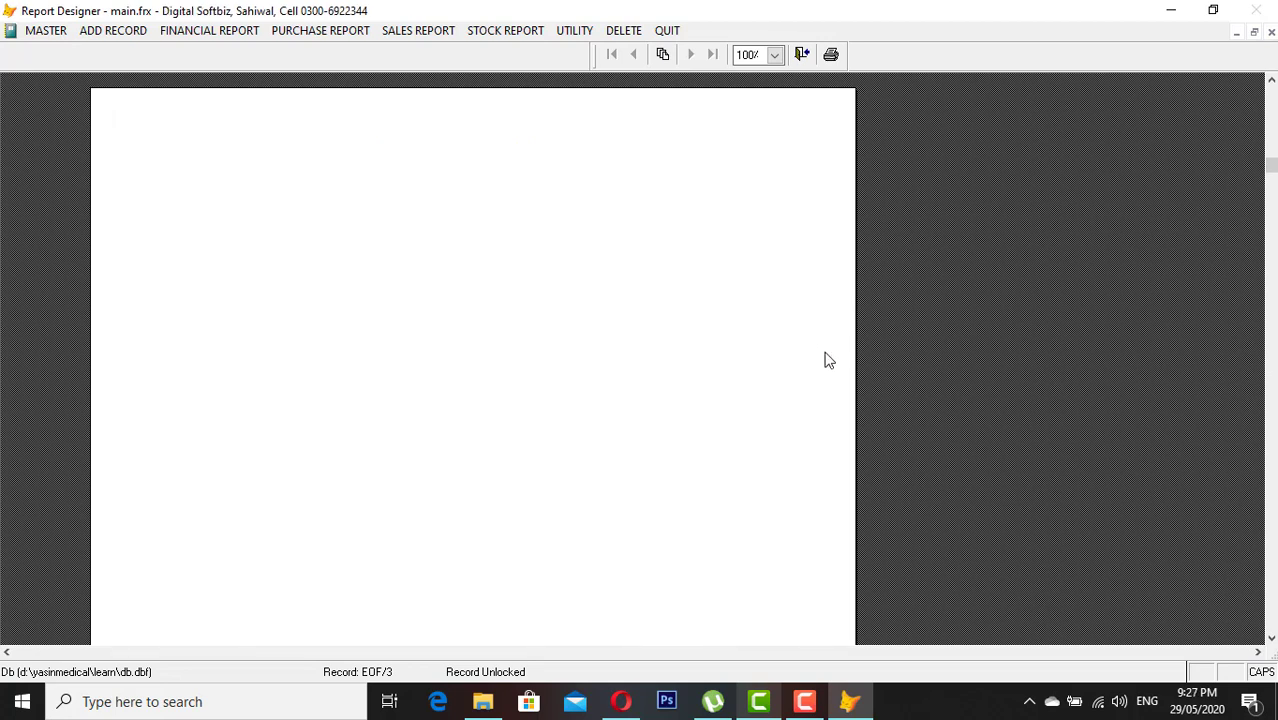
key("Escape")
Step: Open the master company profile, browse the full list of product companies and close the list
left_click(110, 30)
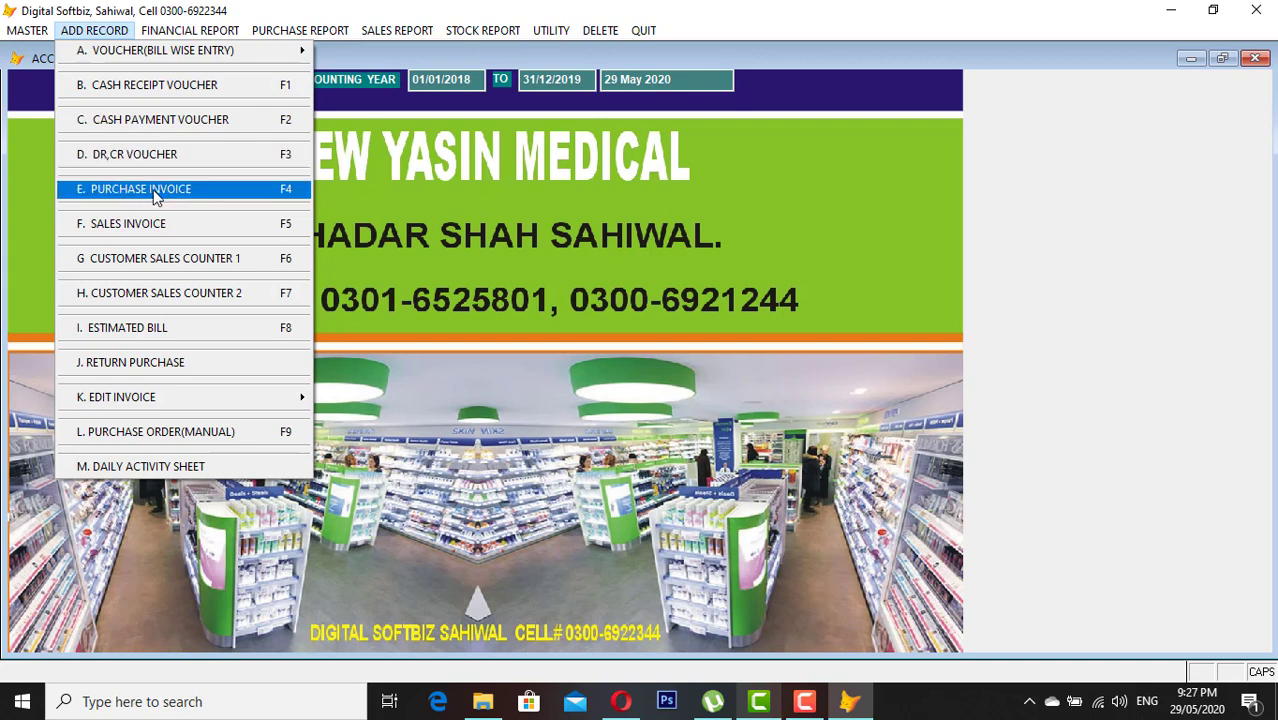
mouse_move(40, 35)
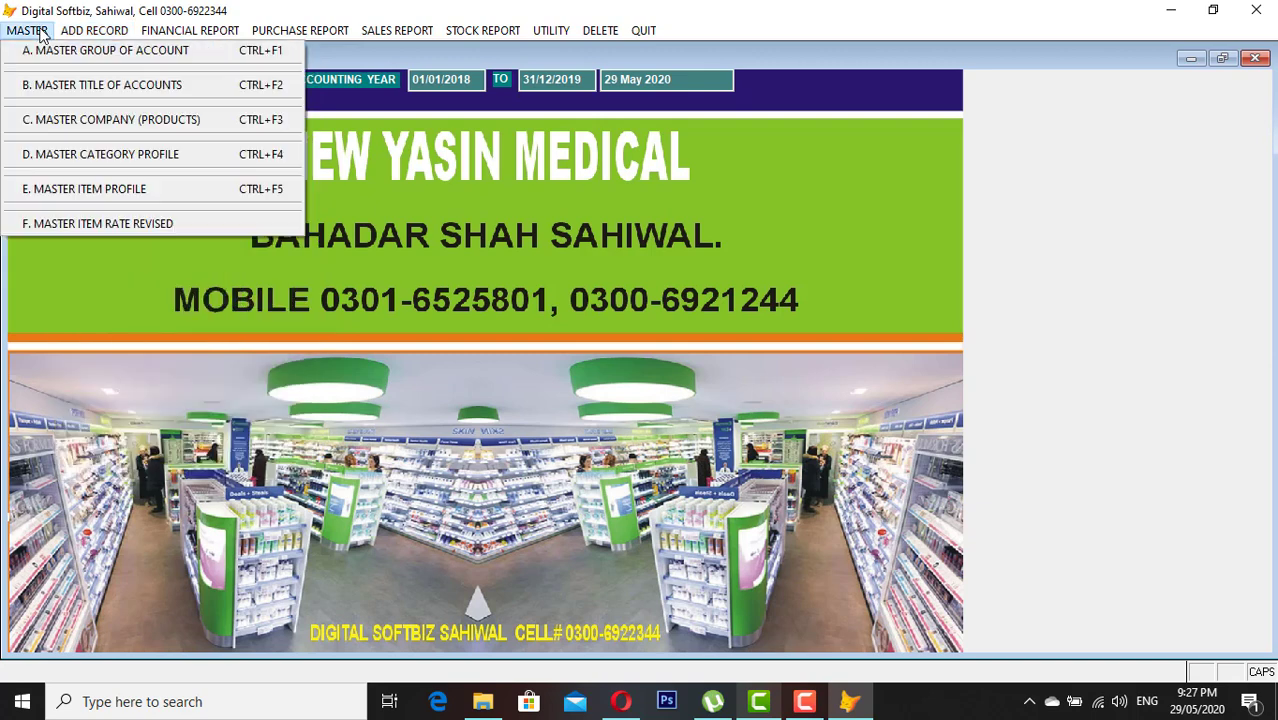
left_click(116, 124)
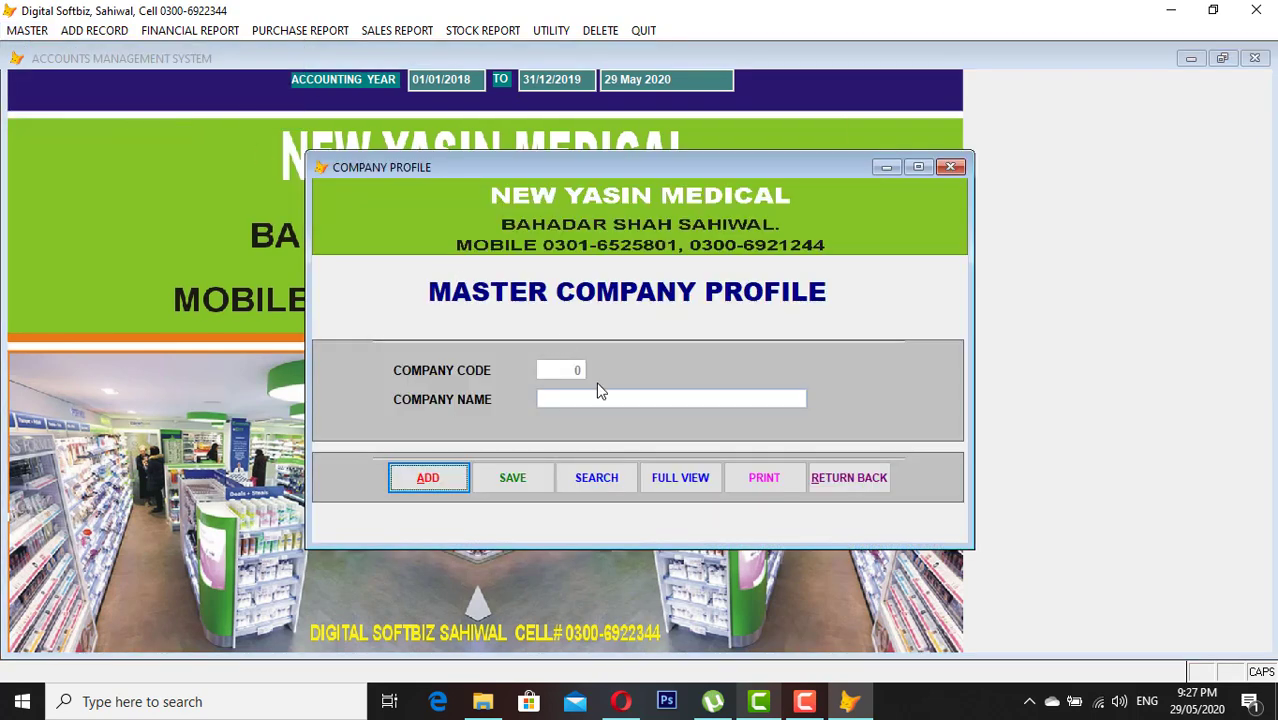
left_click(667, 477)
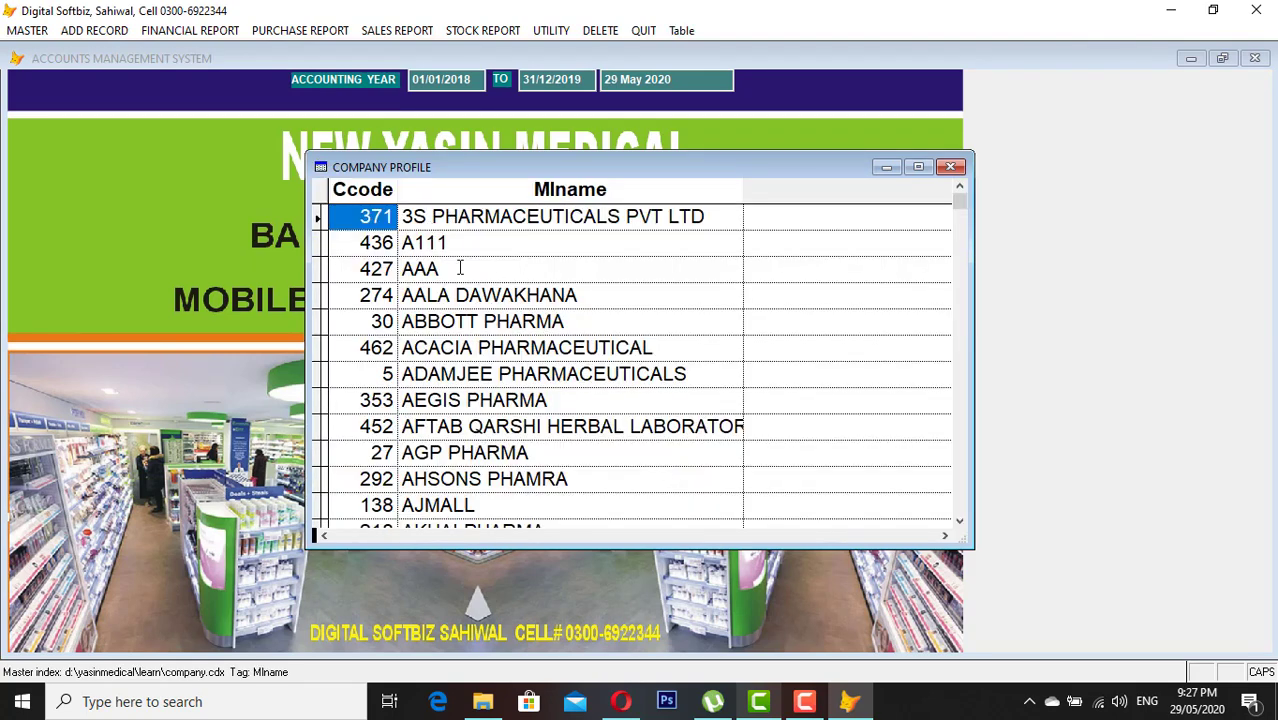
scroll(460, 268, "down", 3)
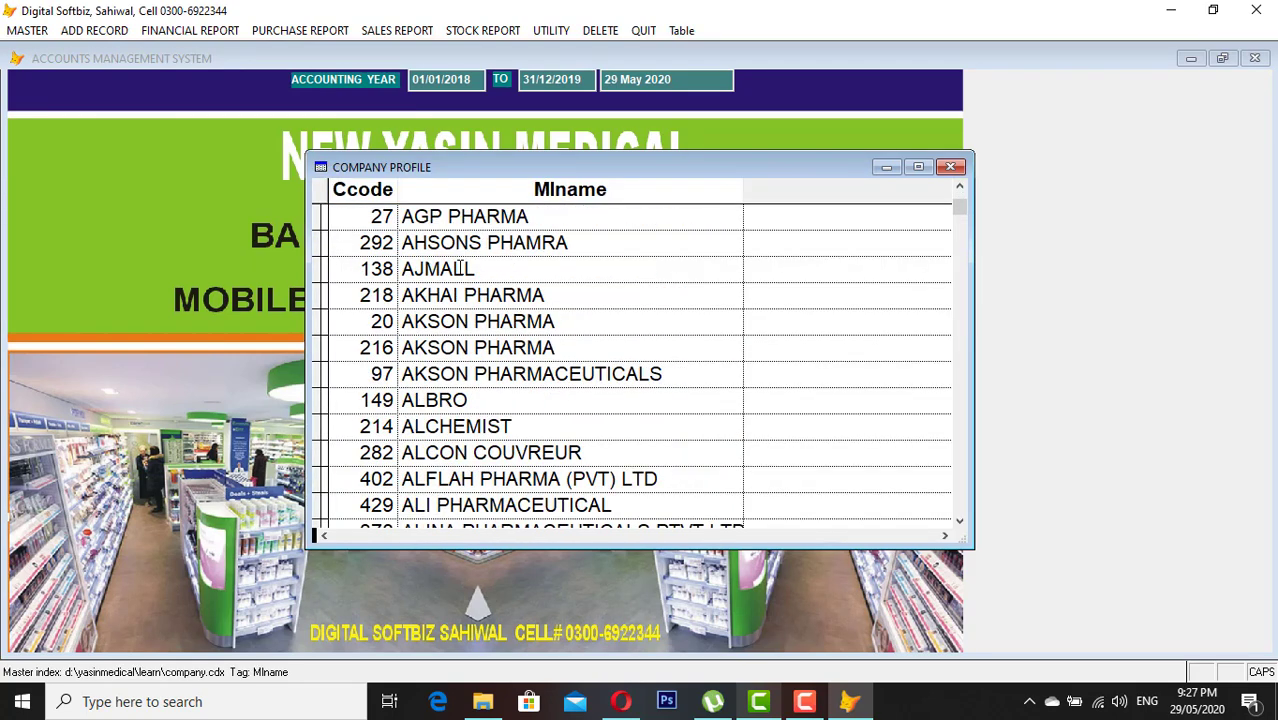
scroll(460, 268, "down", 7)
key("Escape")
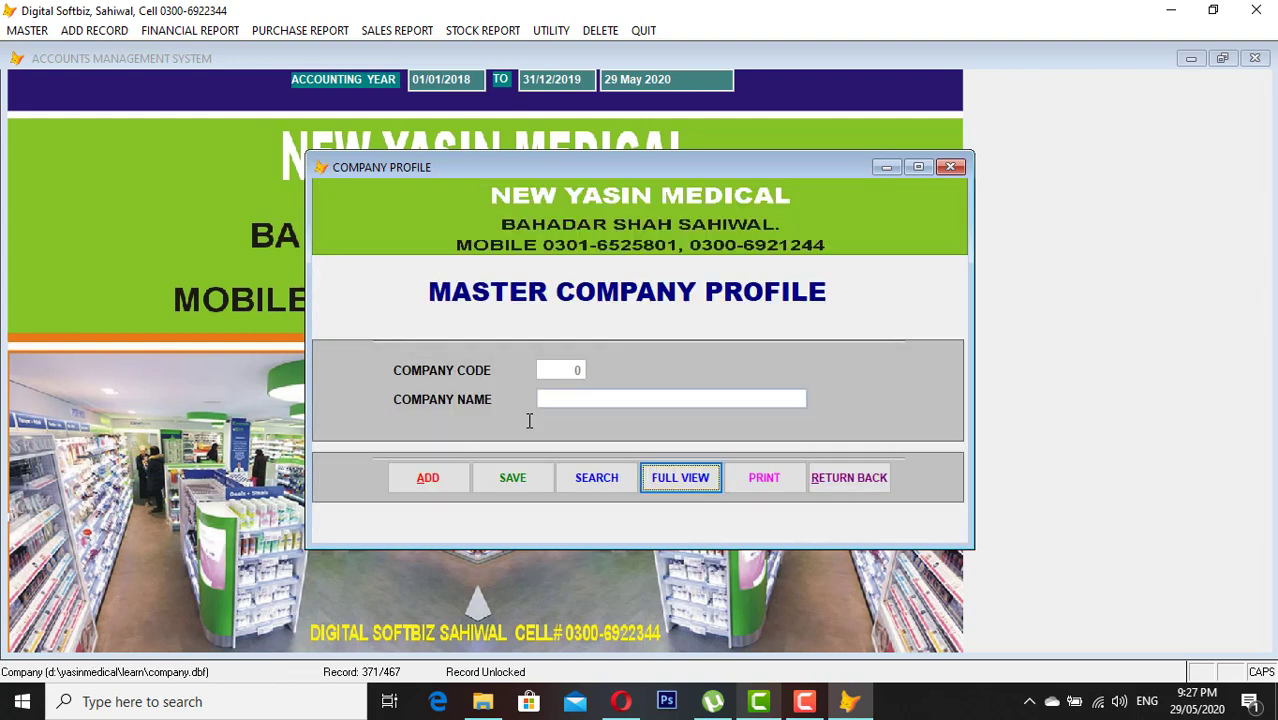
Step: Add a new product company named AK PHARAMA, save it and close the company profile
left_click(462, 479)
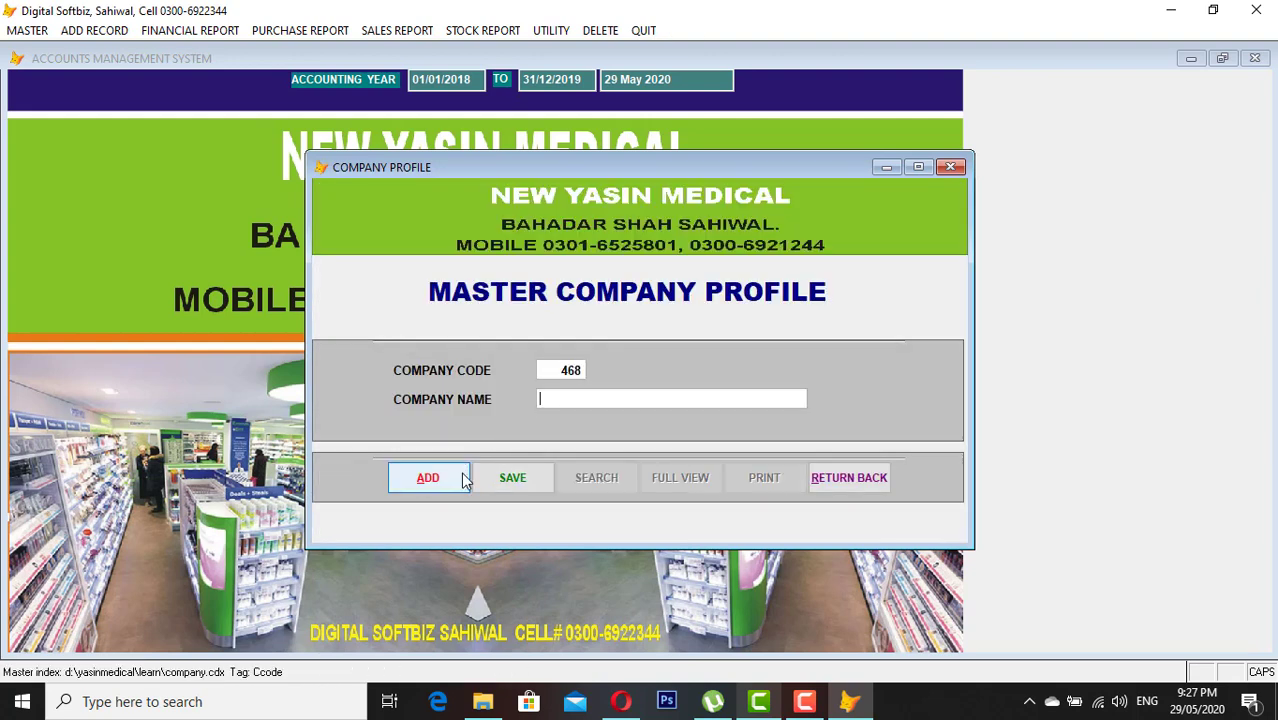
type("AK PHARAMA")
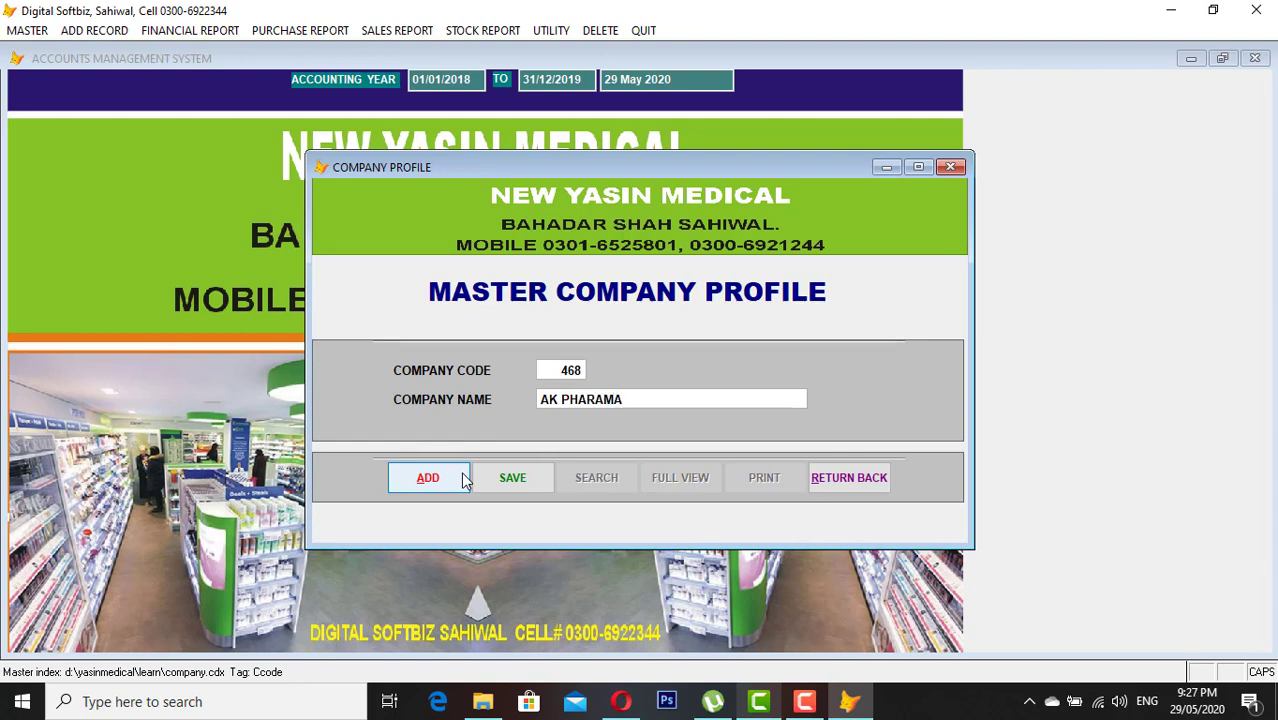
key("alt+s")
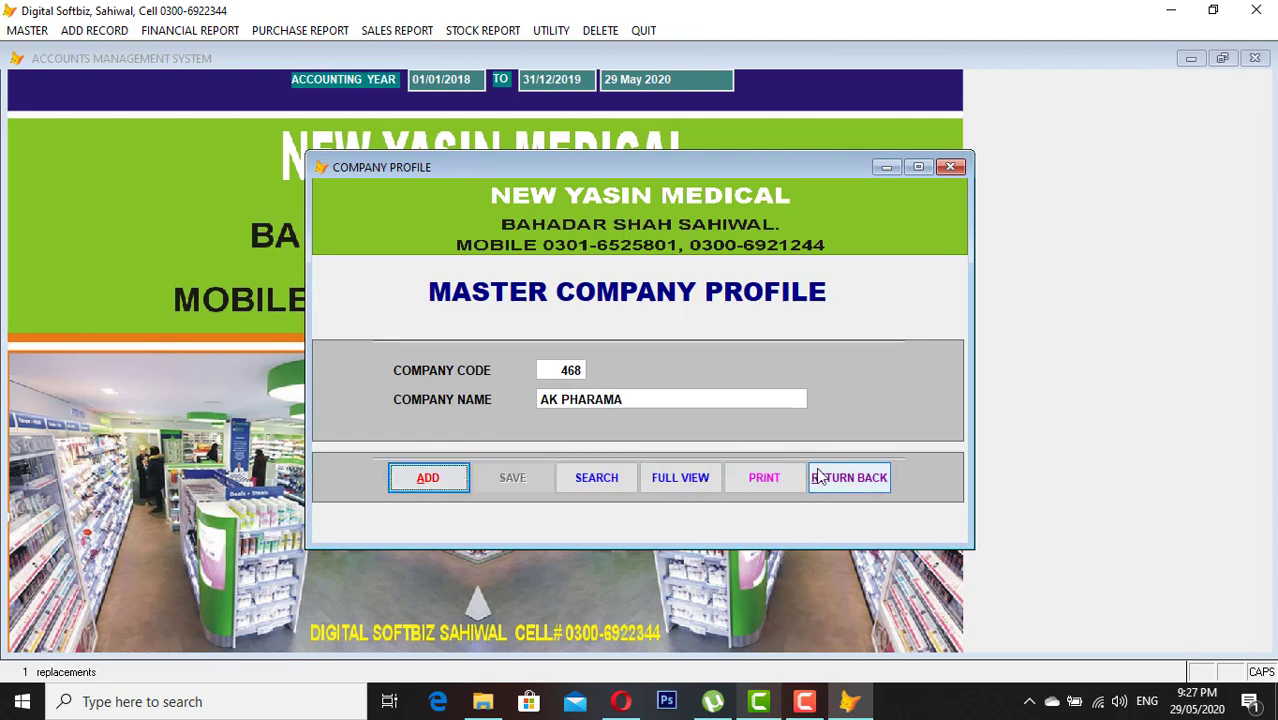
key("alt+r")
Step: Open the master category profile, browse the full list of brands and close both the list and the form
left_click(40, 37)
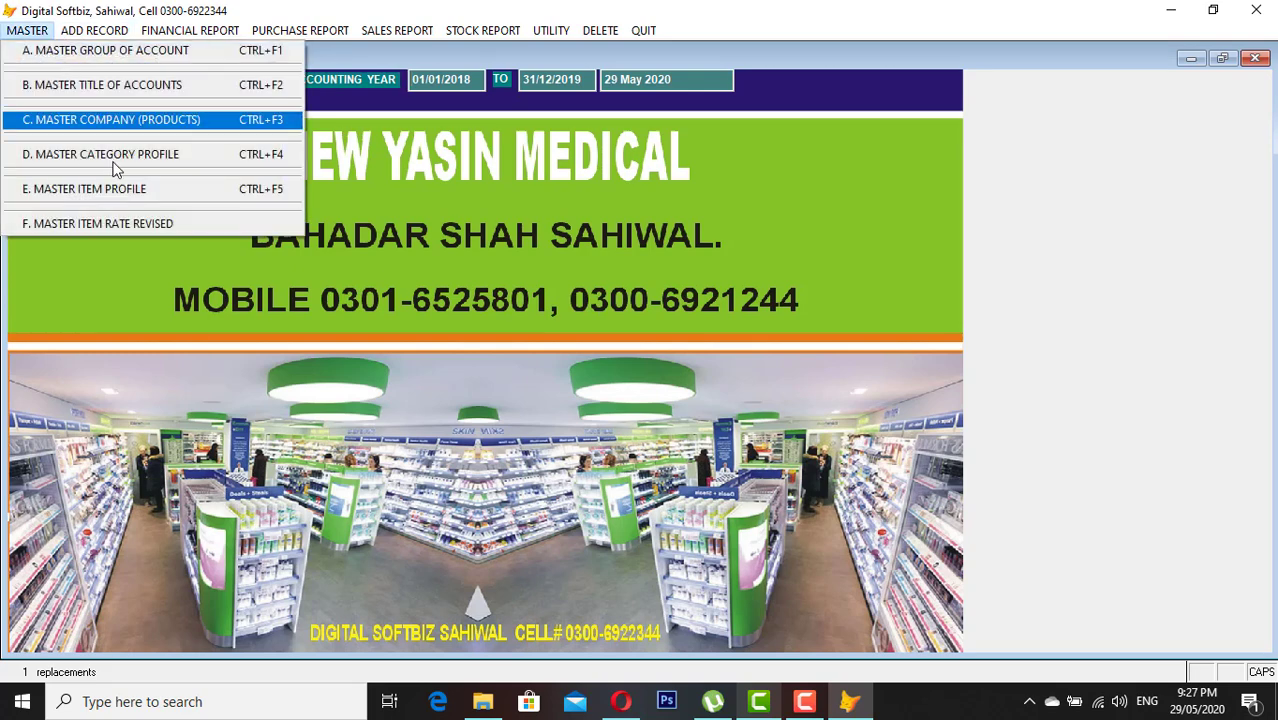
left_click(112, 162)
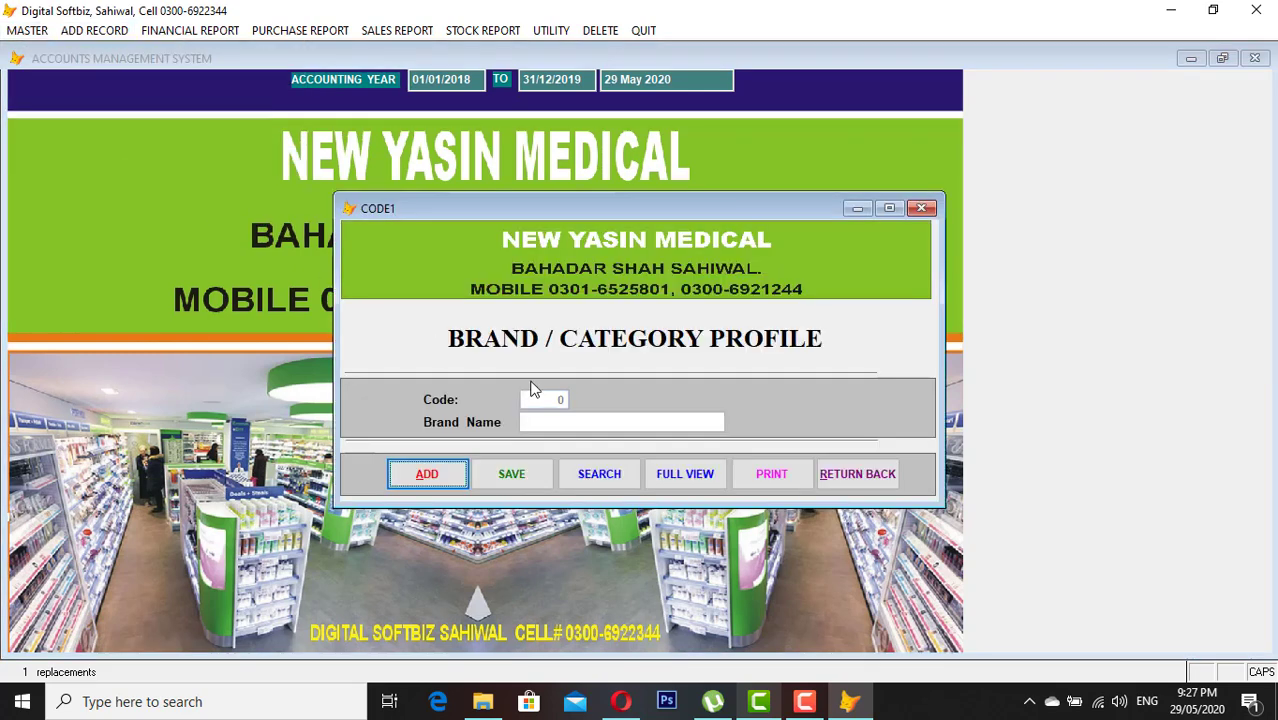
left_click(706, 476)
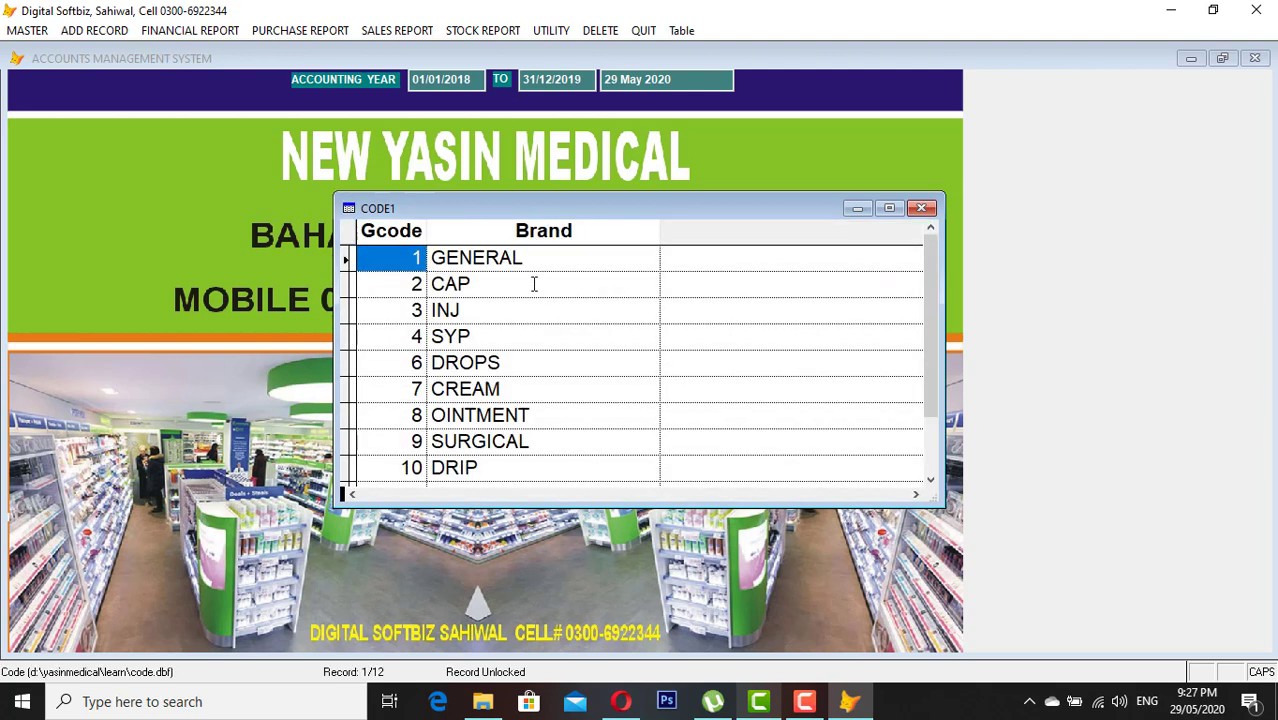
left_click(505, 288)
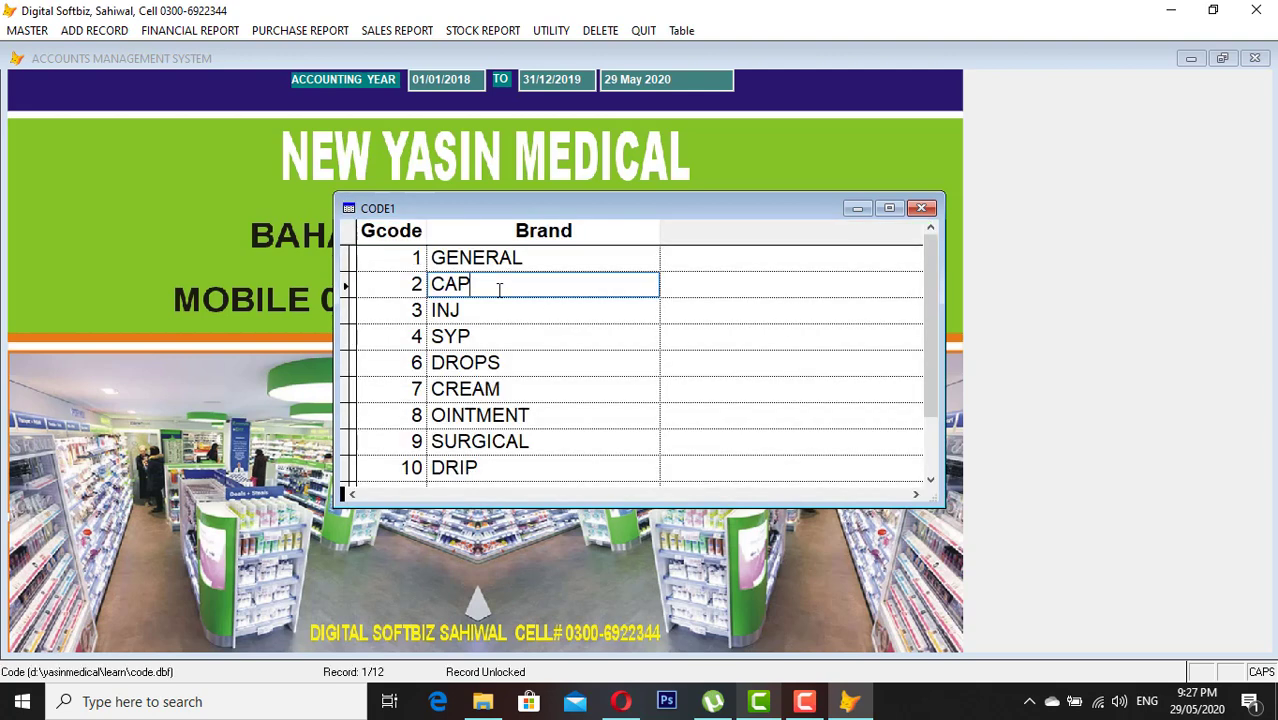
left_click(465, 312)
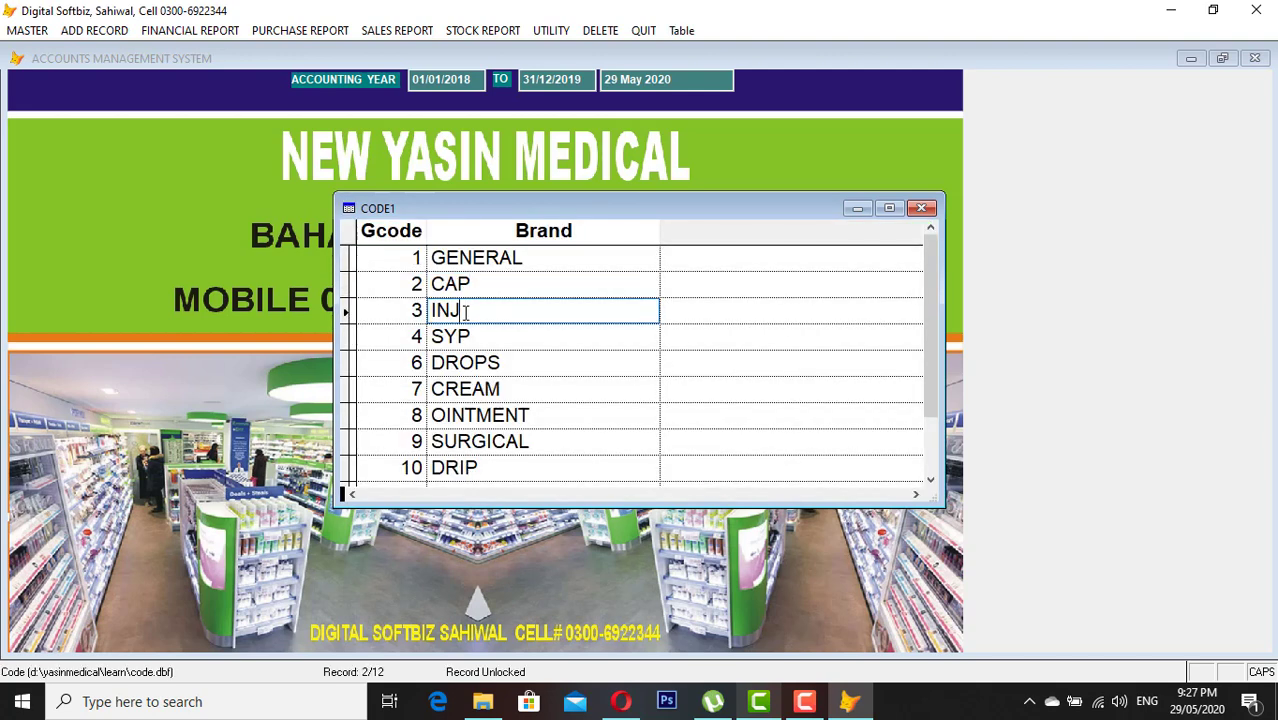
left_click(514, 340)
left_click(548, 373)
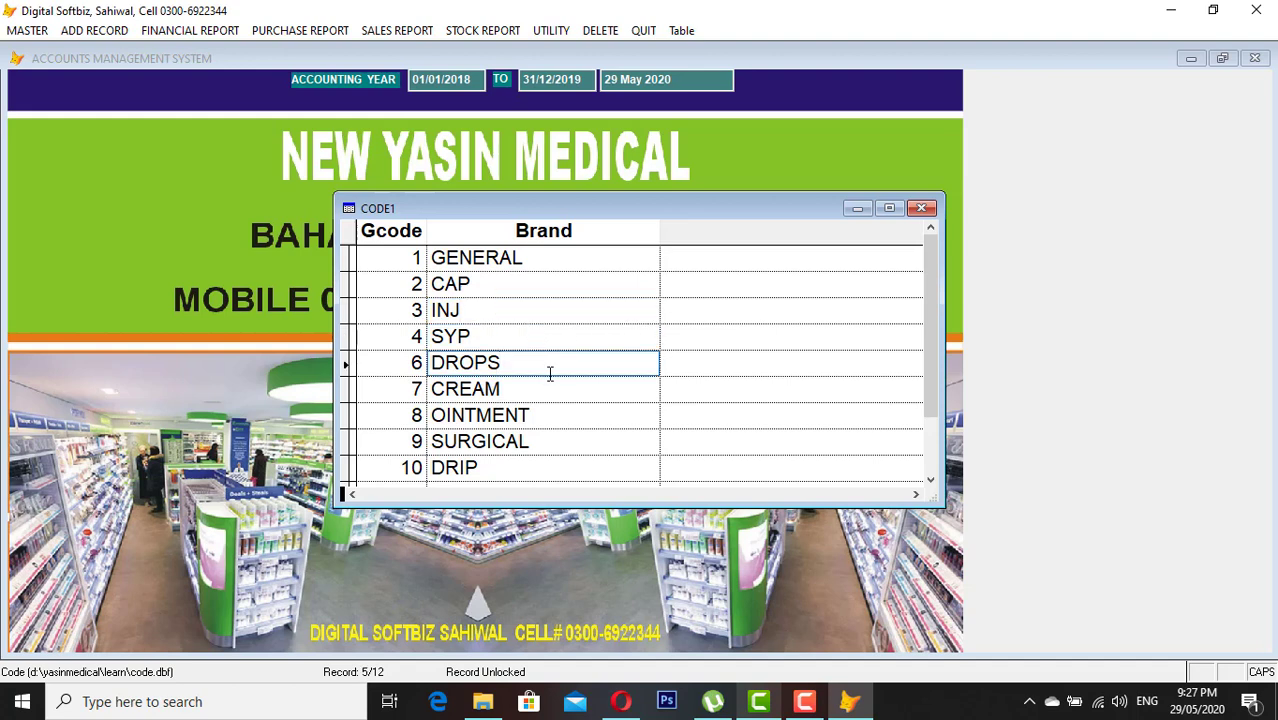
scroll(588, 405, "down", 3)
scroll(588, 405, "down", 2)
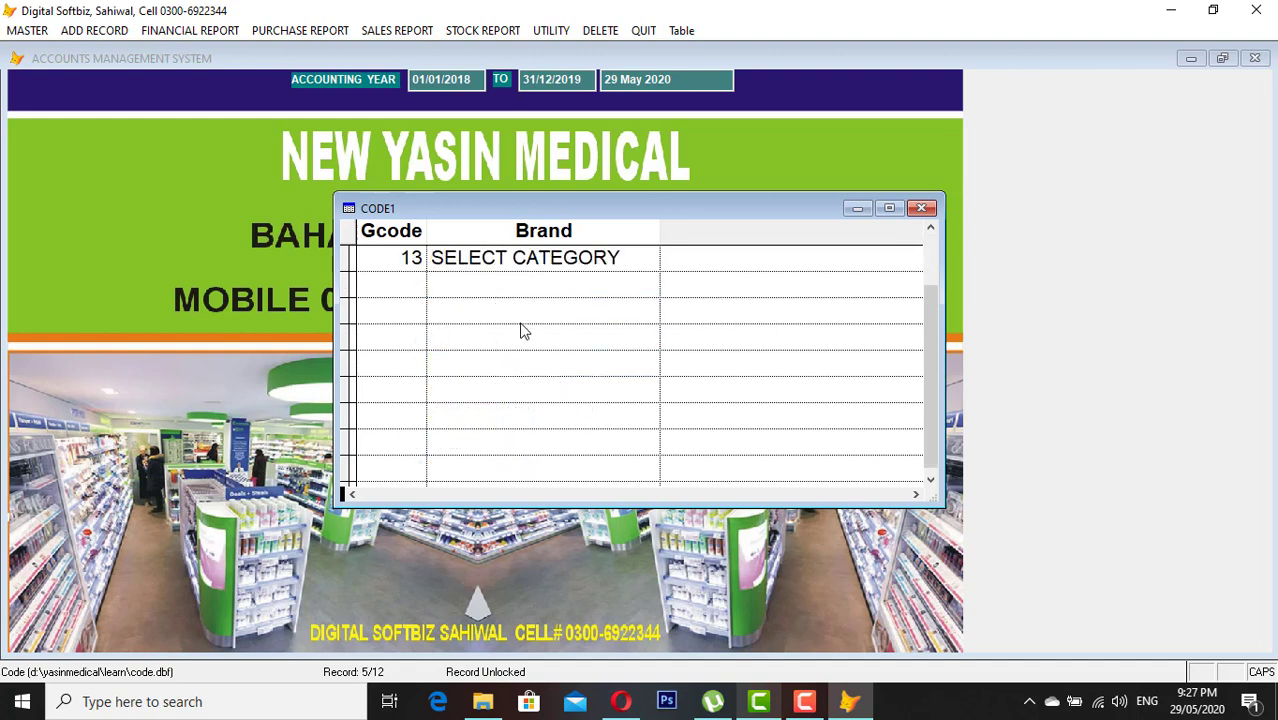
scroll(522, 331, "up", 2)
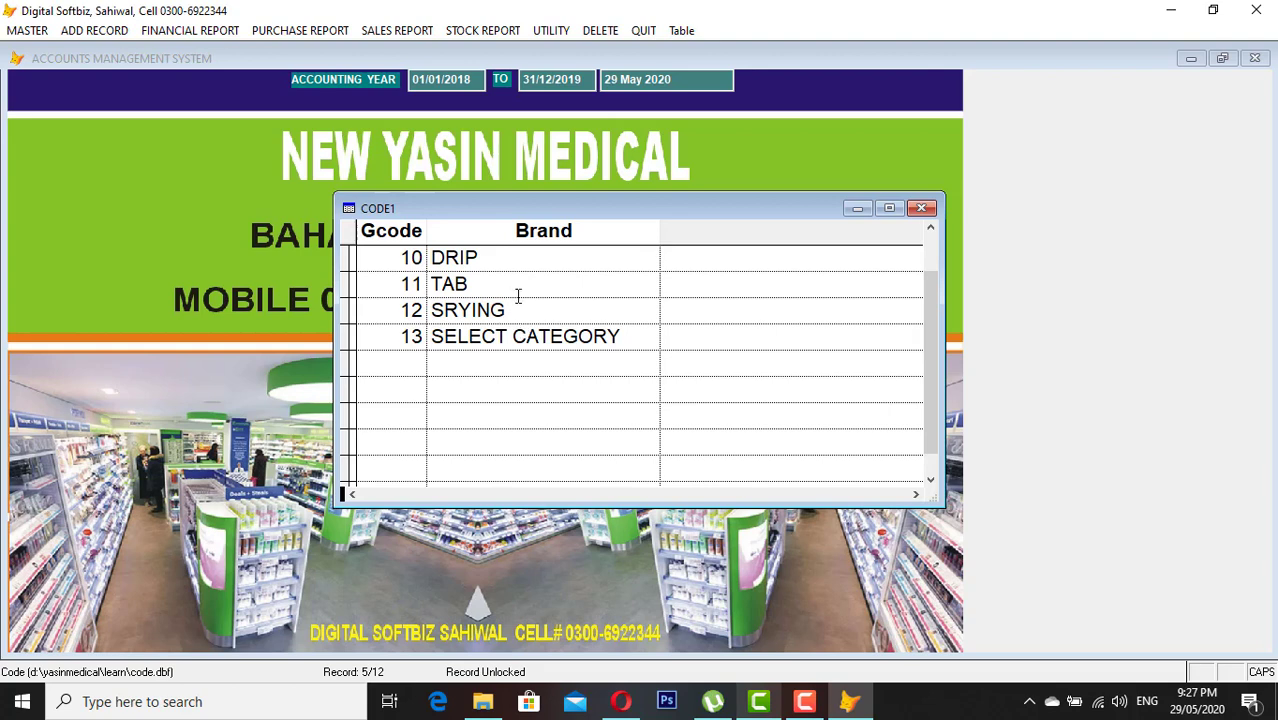
left_click(517, 292)
key("Escape")
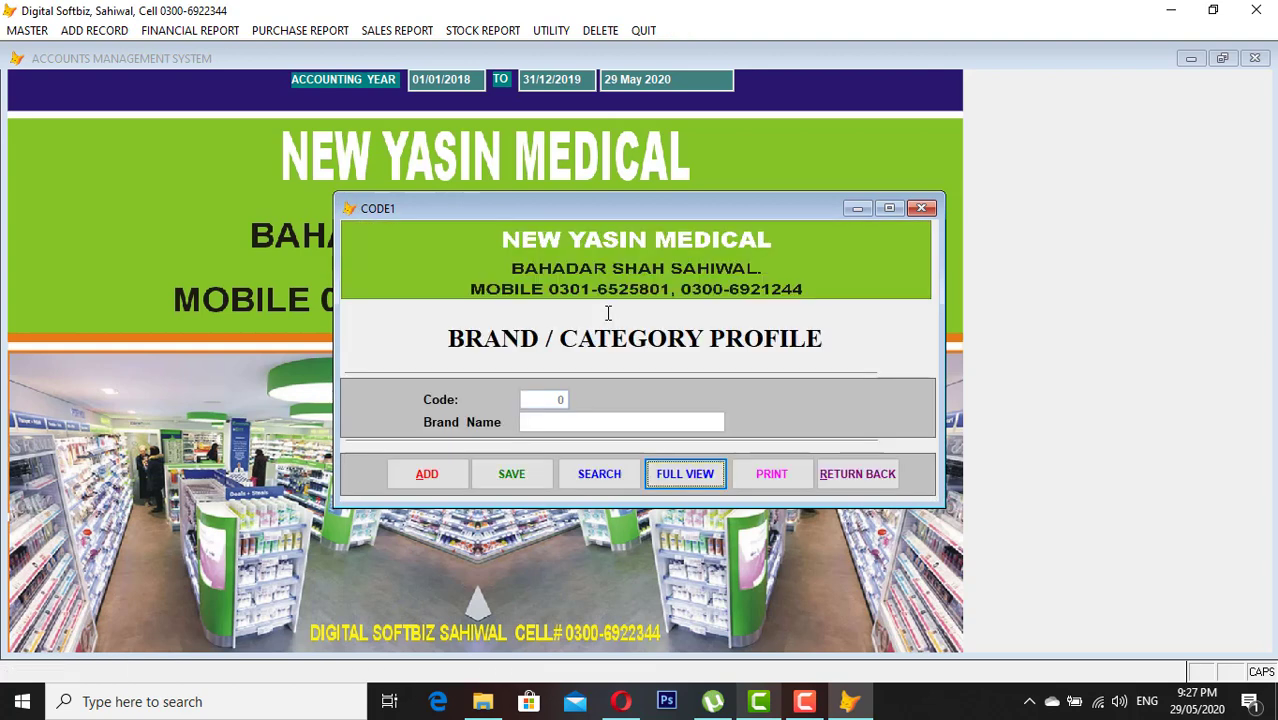
left_click(843, 488)
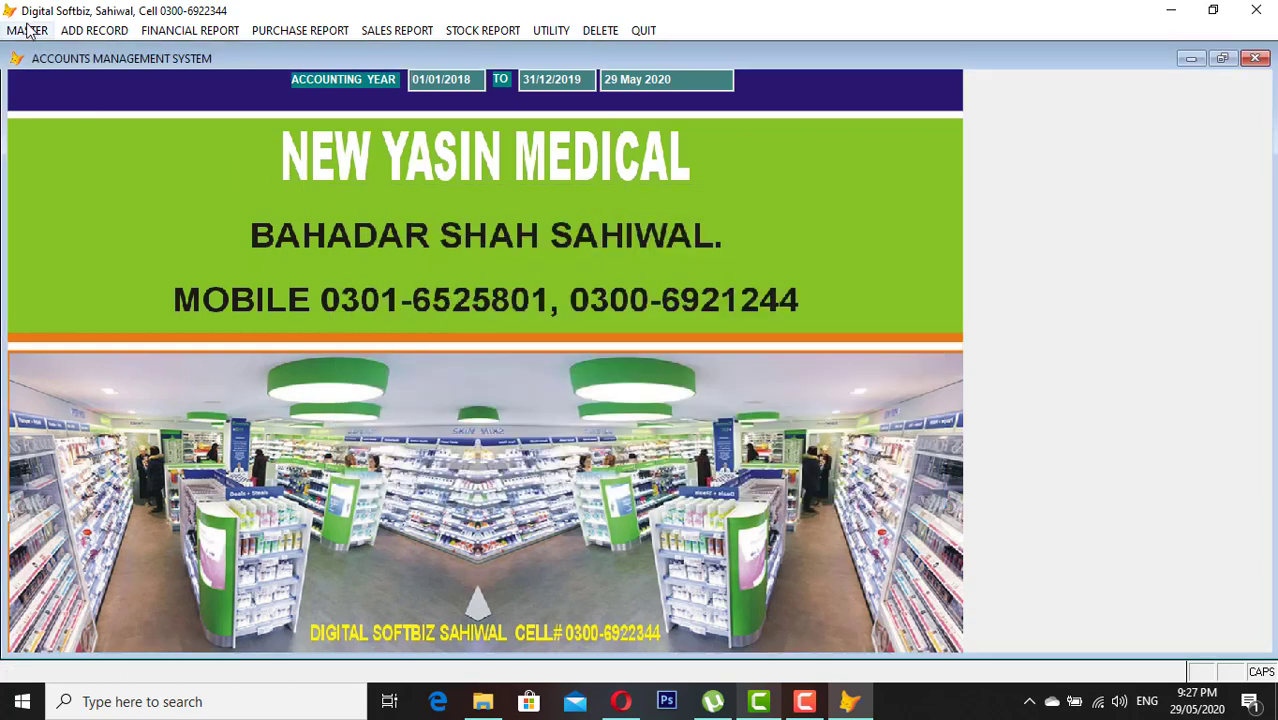
Step: Open the master item profile, browse the item names in the full list's Category column and close the list
left_click(27, 32)
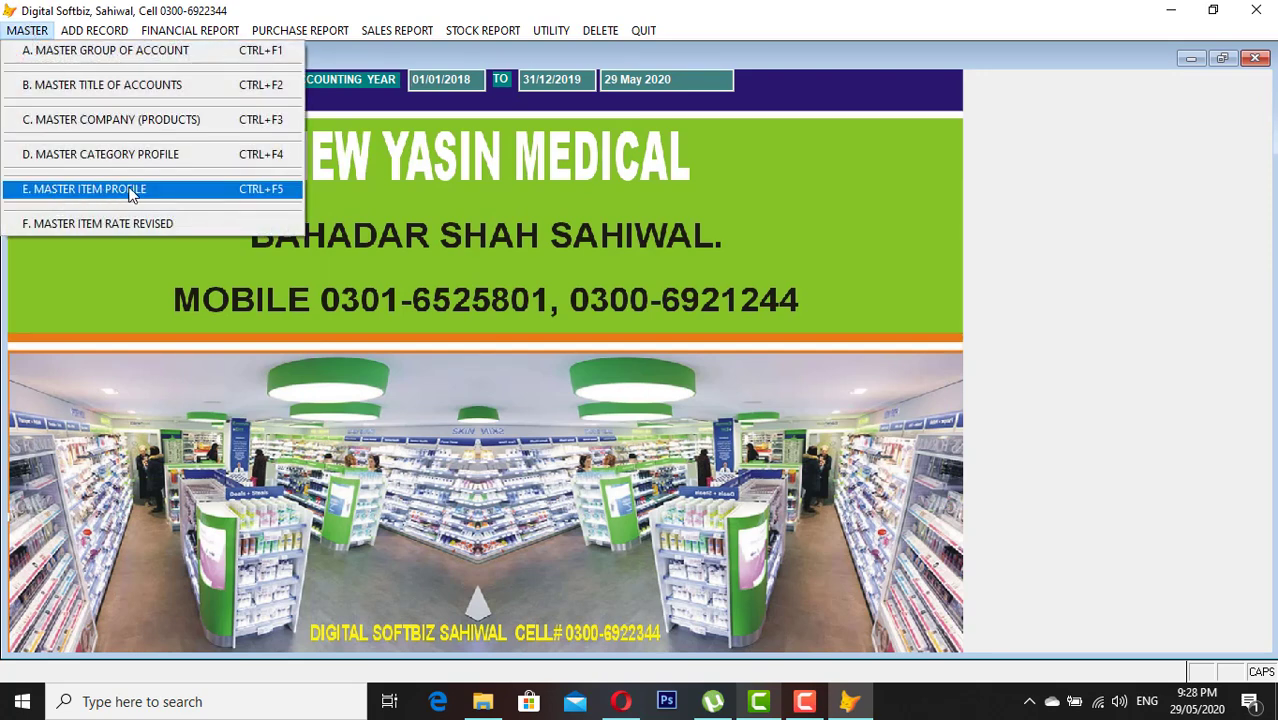
left_click(130, 195)
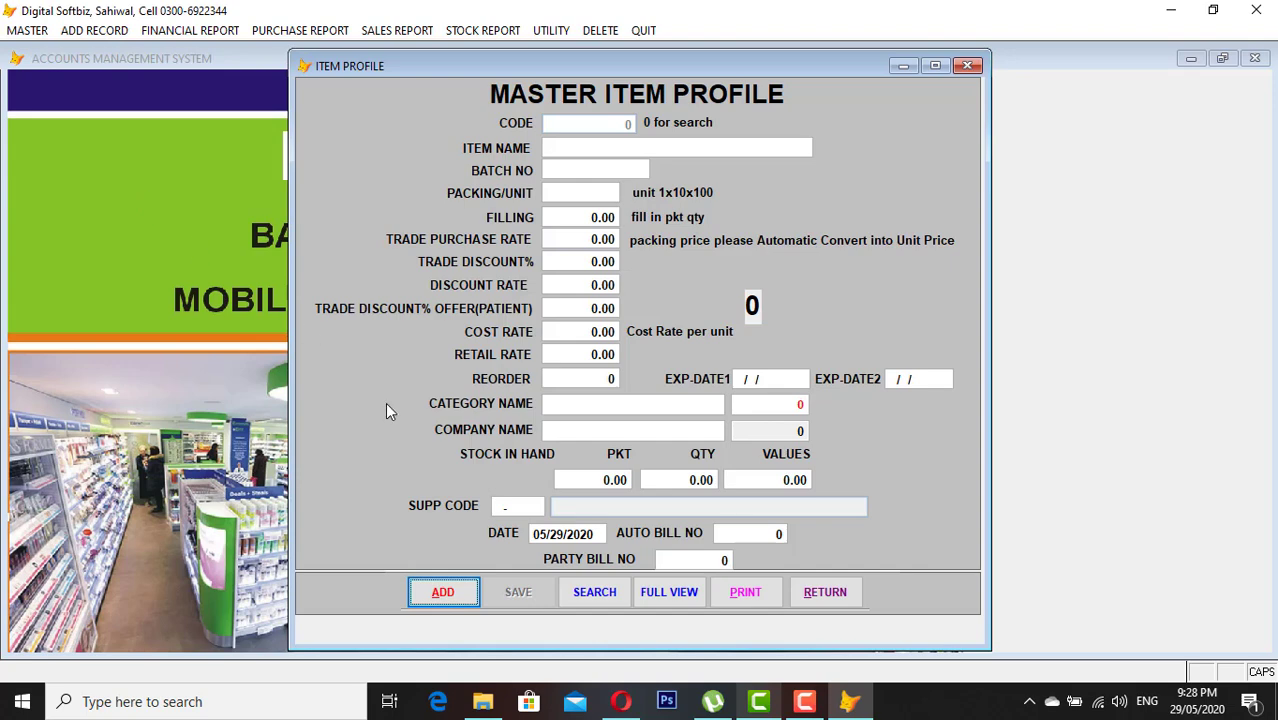
left_click(685, 594)
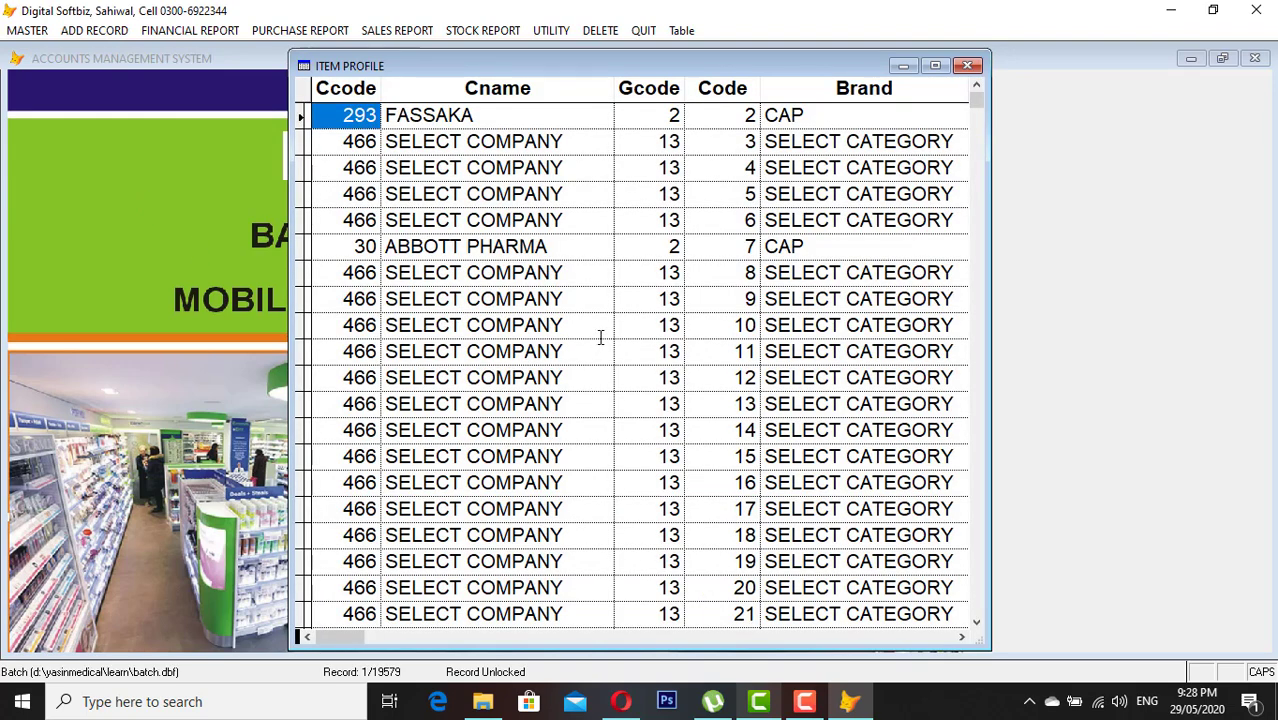
key("Tab")
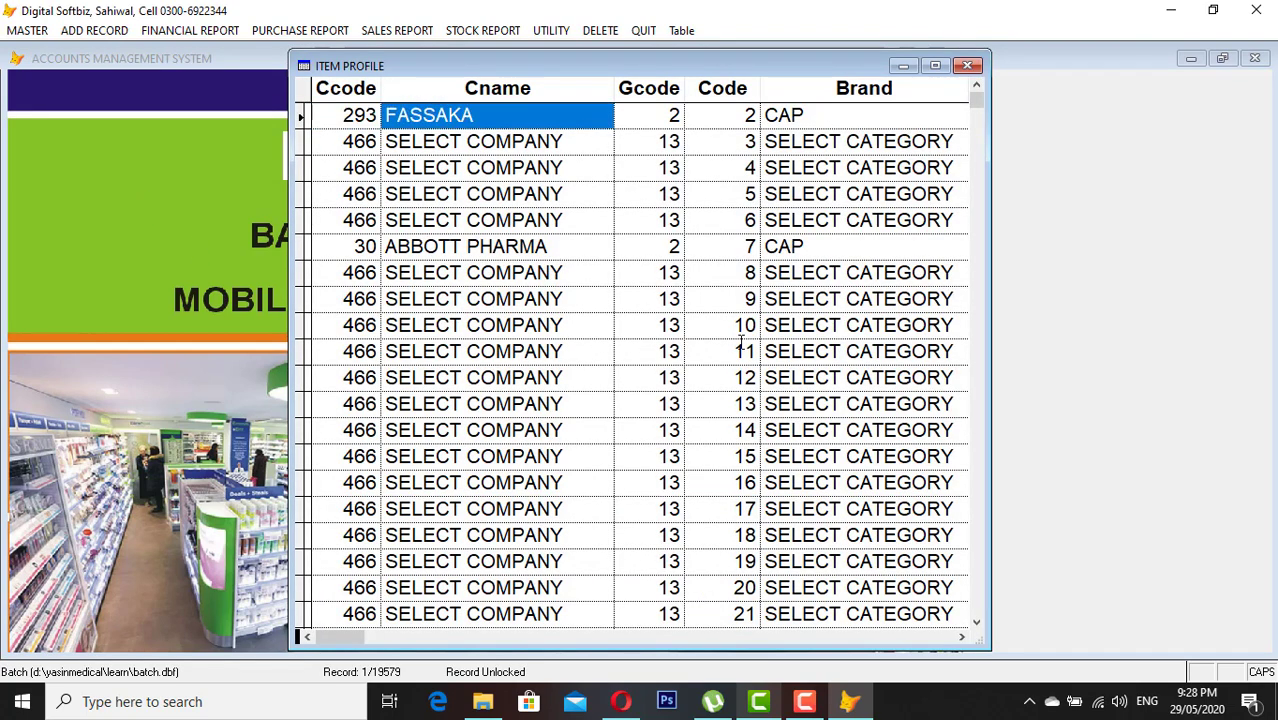
key("Tab")
key("Tab")
key("Tab")
key("Tab")
key("shift+Tab")
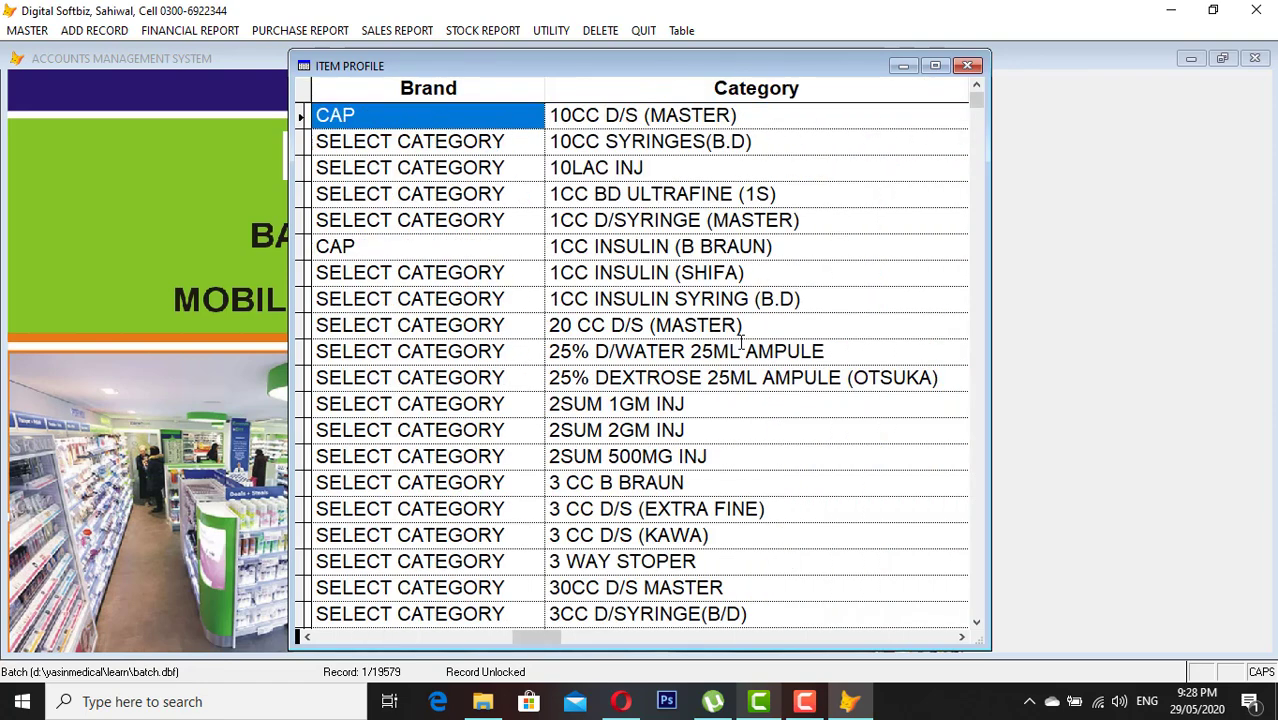
key("Tab")
key("Down")
key("Down")
key("Down")
key("Down")
key("Down")
key("Down")
key("Down")
key("Down")
key("Down")
key("Down")
key("Down")
key("Down")
key("Down")
key("Down")
key("Down")
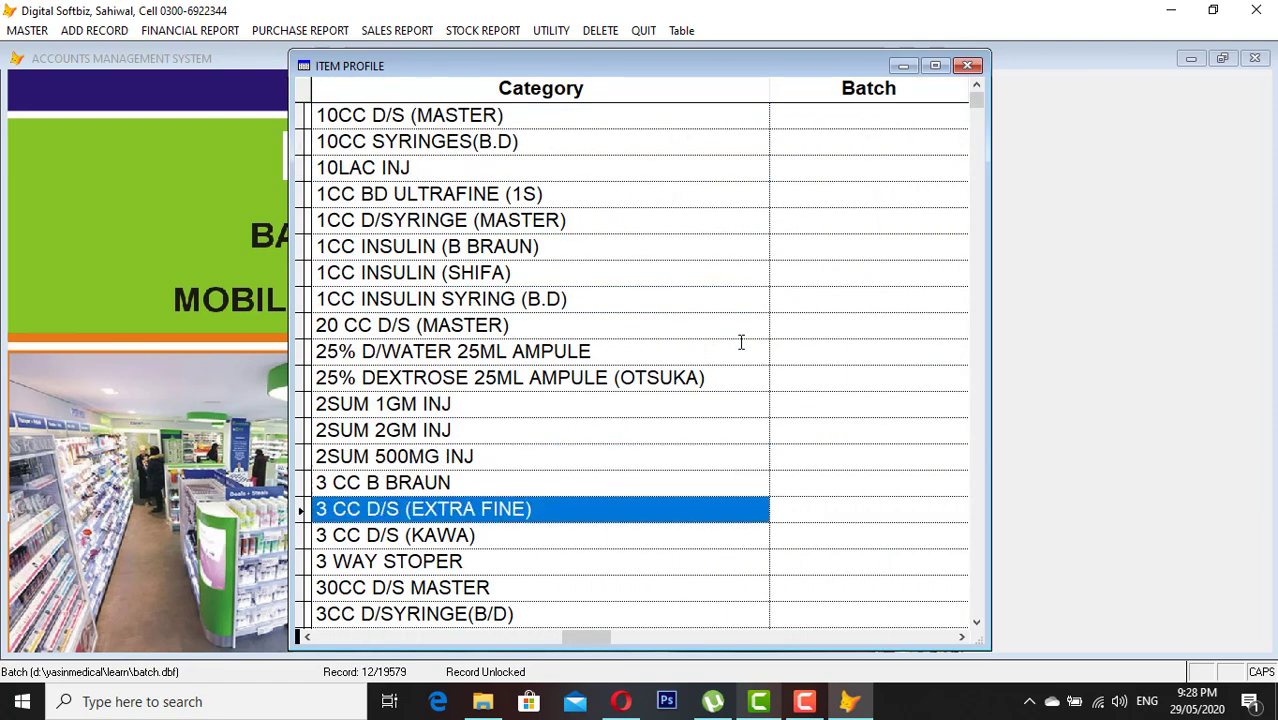
key("Down")
key("Down")
key("Down")
key("Down")
key("Down")
key("Down")
key("Down")
key("Down")
key("Down")
key("Down")
key("Down")
key("Down")
key("Down")
key("Down")
key("Down")
key("Down")
key("Down")
key("Down")
key("Down")
key("Down")
key("Escape")
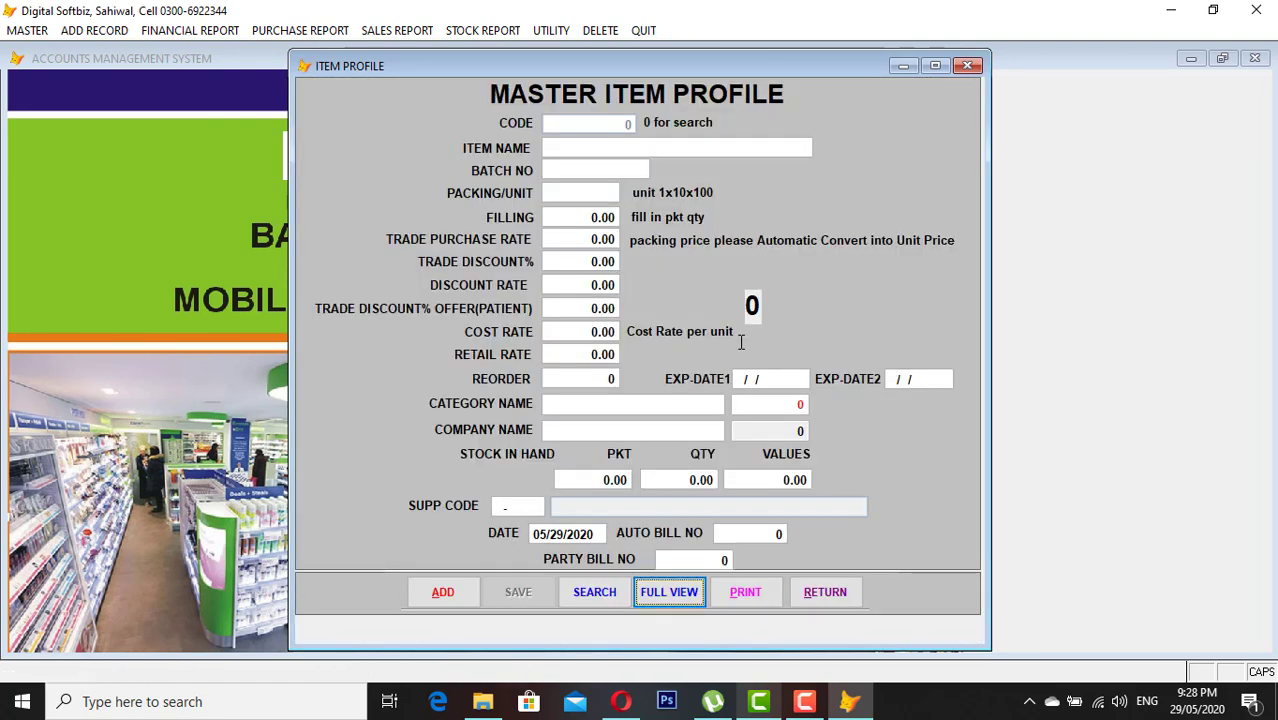
Step: Start an item entry and use code 0 to search the existing items by the name RISEK
left_click(435, 598)
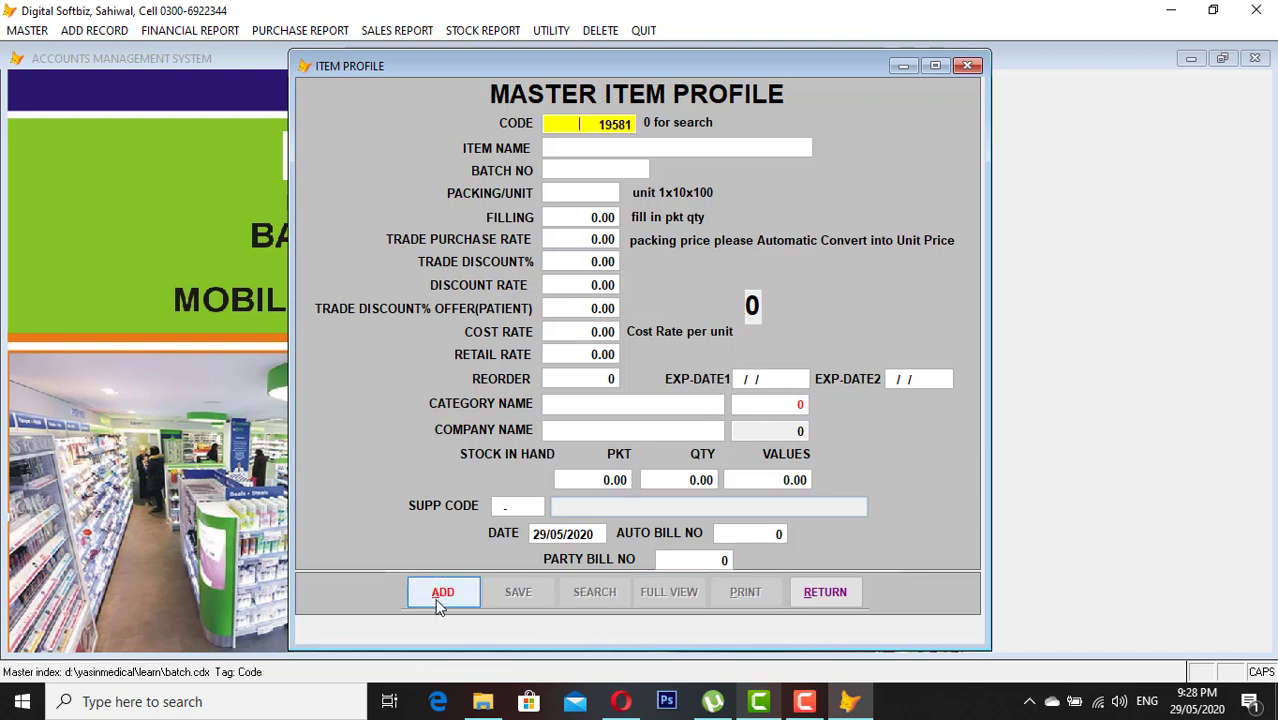
type("0")
key("Return")
type("RISEK")
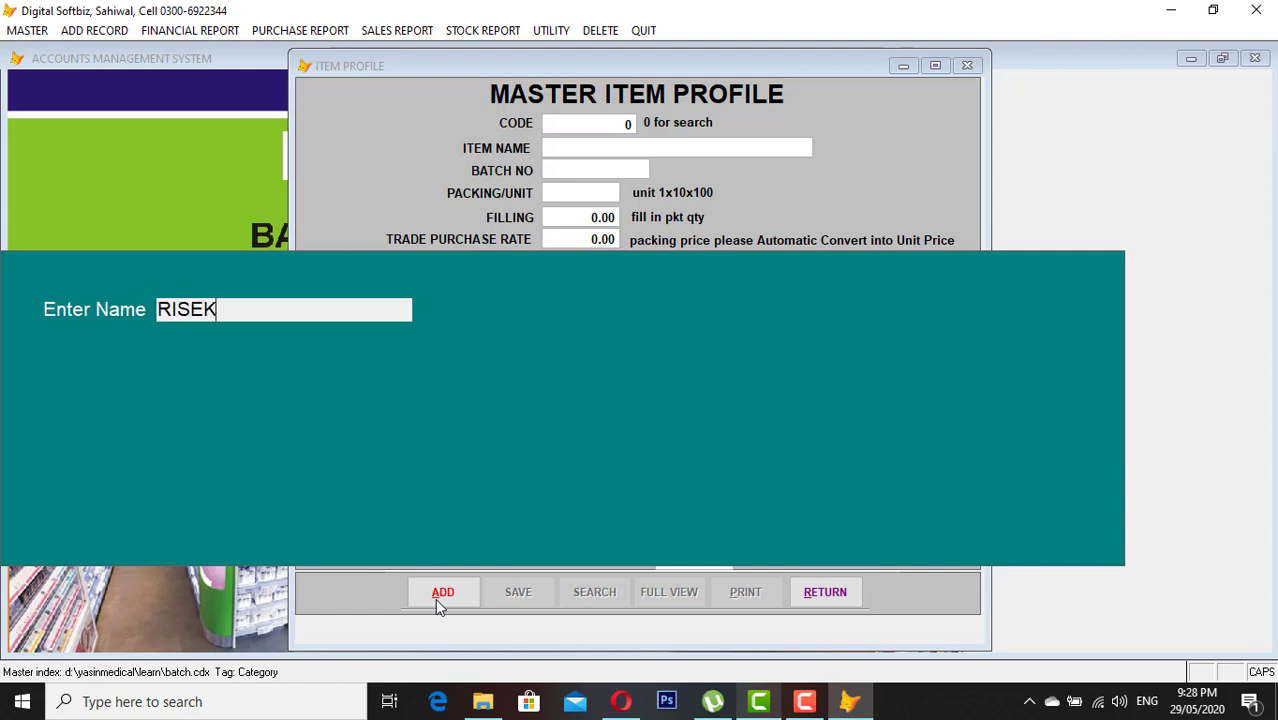
key("Return")
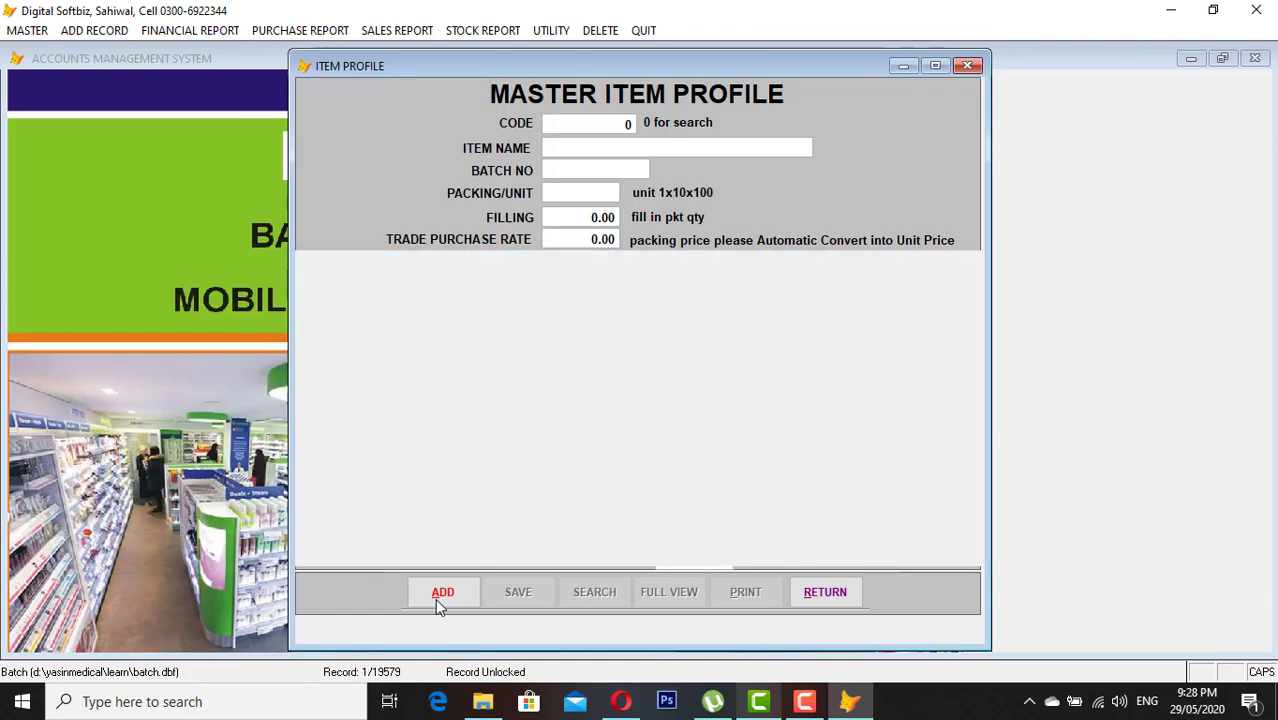
Step: Look through the RISEK variants and load the RISEK 20MG CAP record for editing
key("Down")
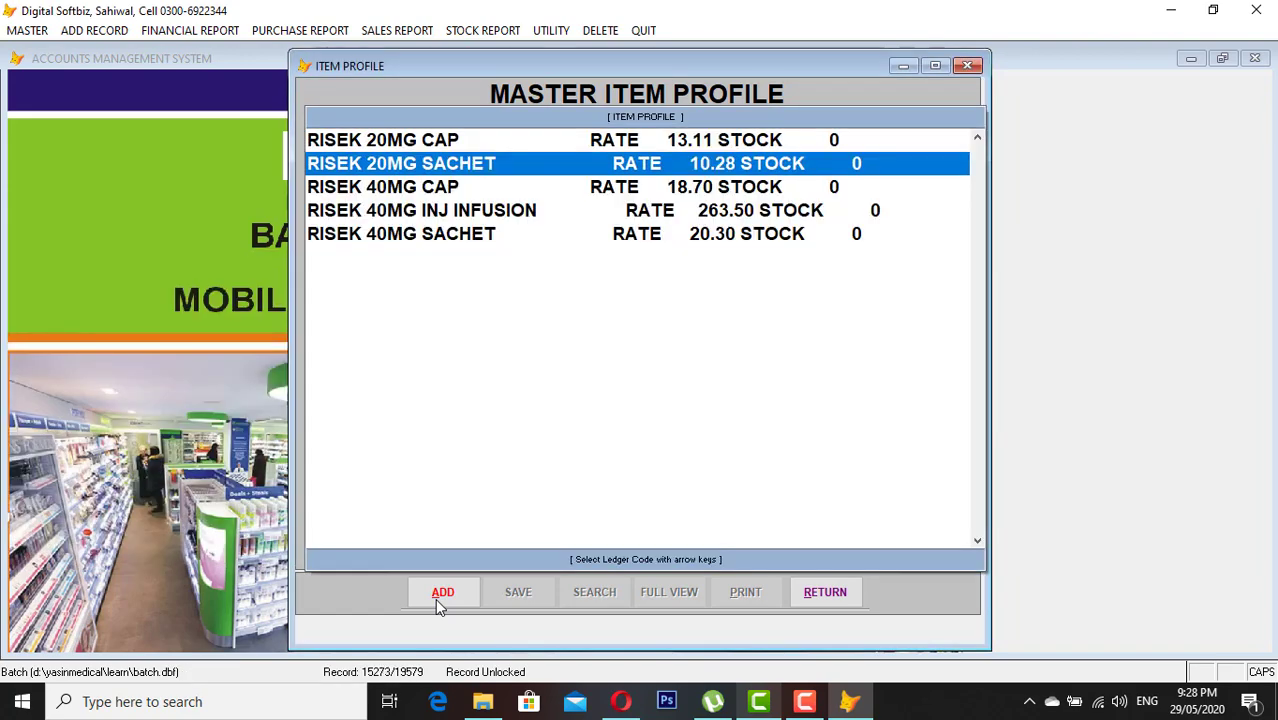
key("Down")
key("Down")
key("Down")
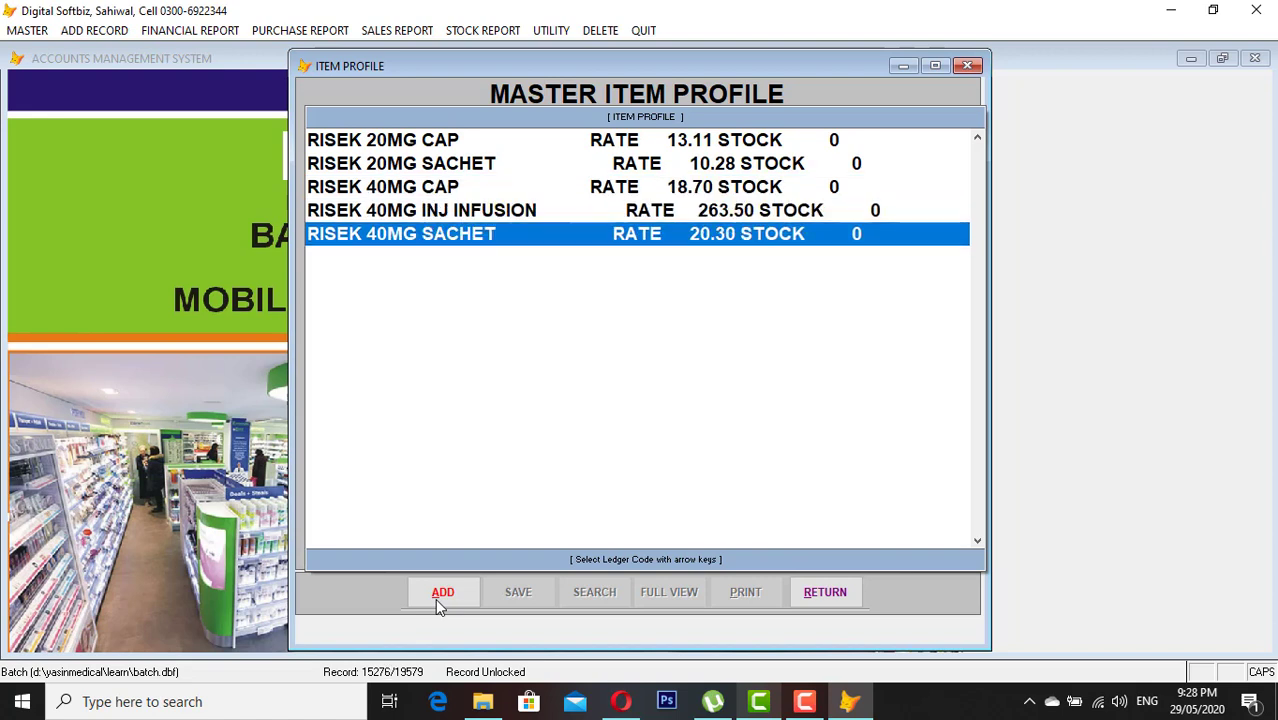
key("Up")
key("Up")
key("Up")
key("Up")
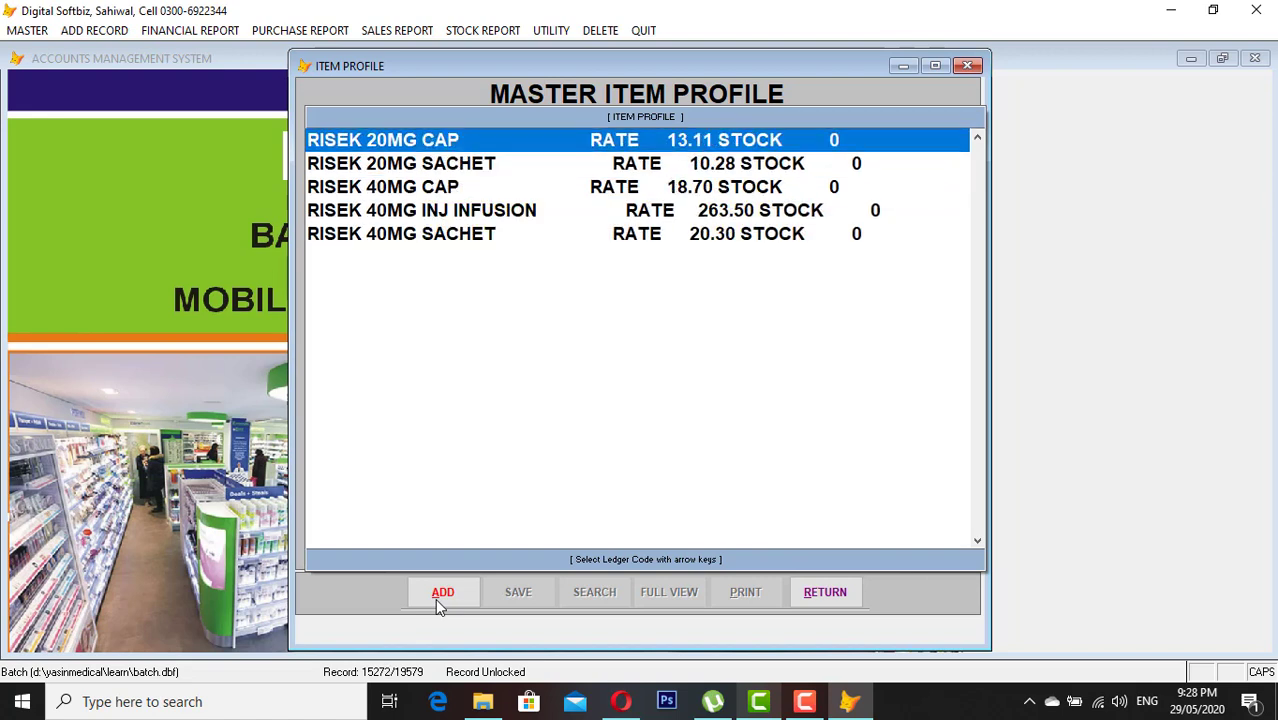
left_click(436, 600)
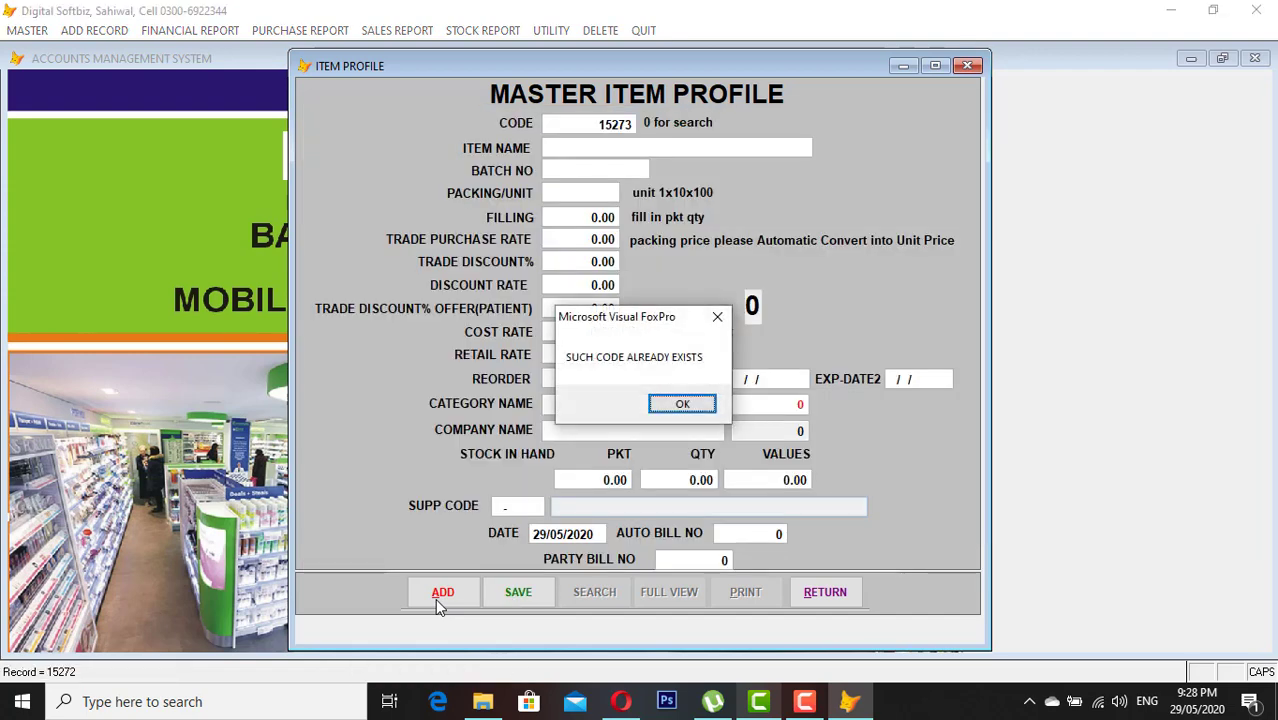
left_click(682, 405)
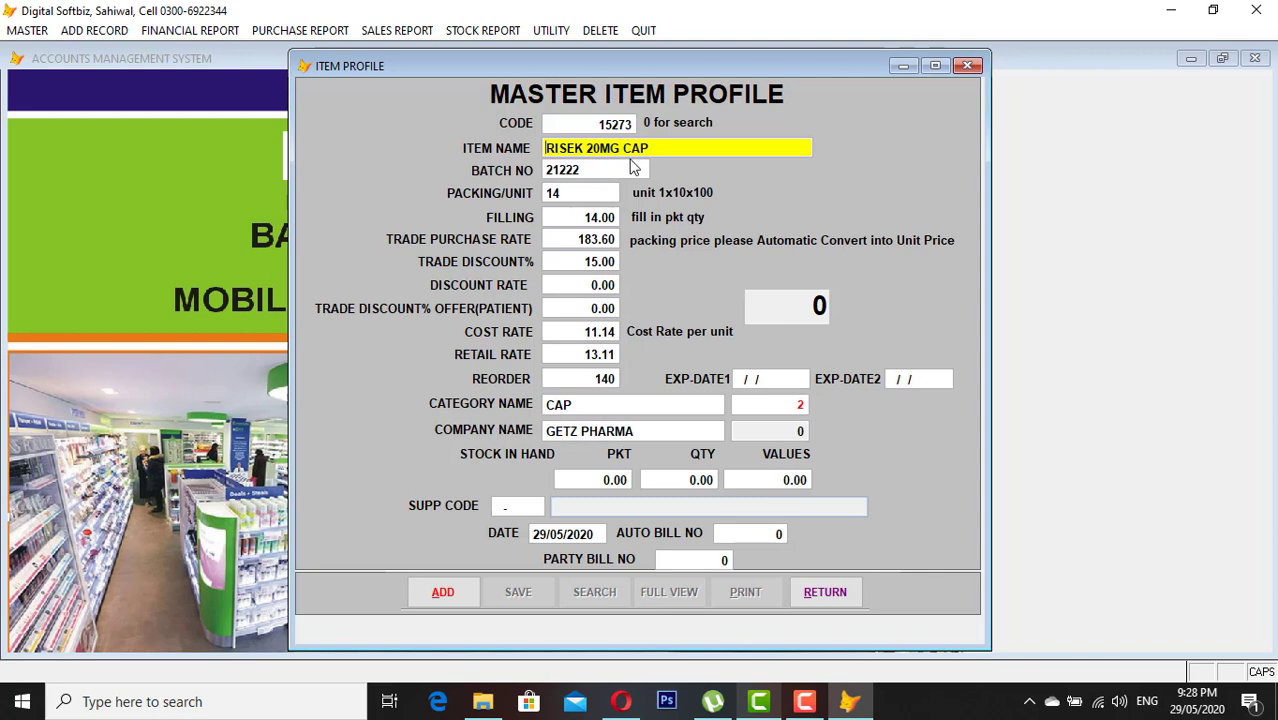
Step: Keep the item's name, batch, packing and filling, and set its trade purchase rate to 200
key("Return")
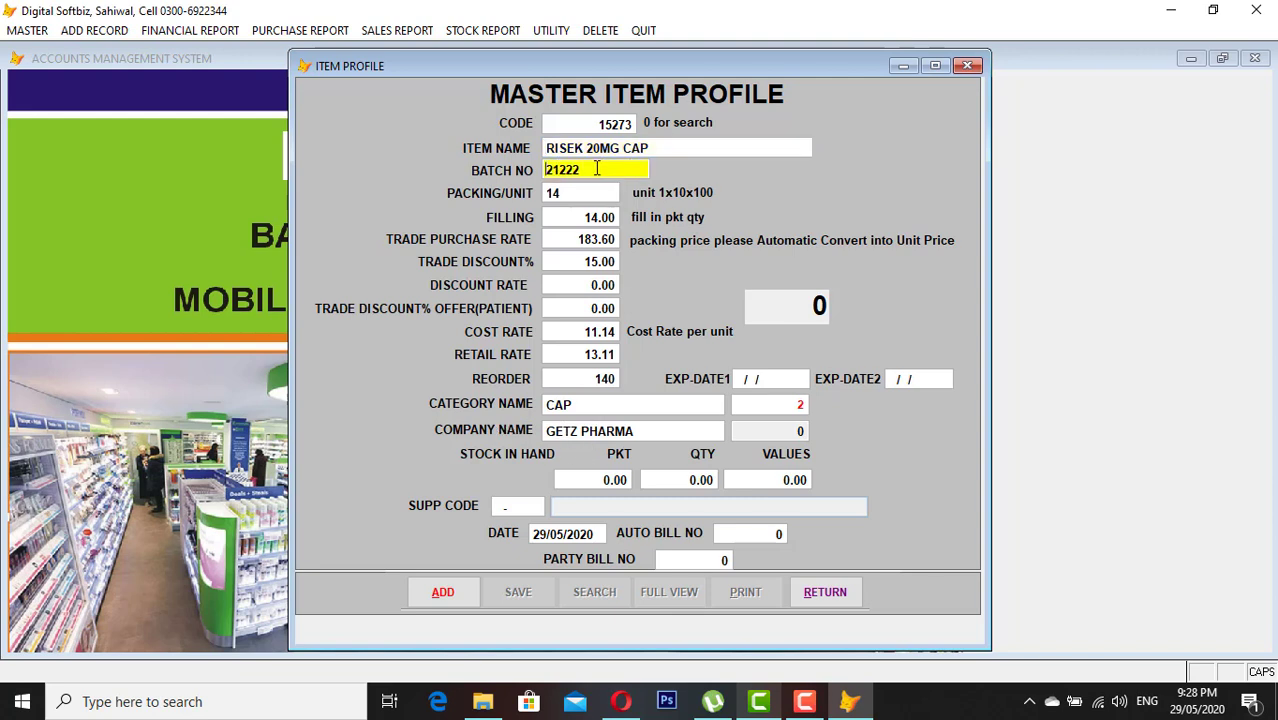
key("Return")
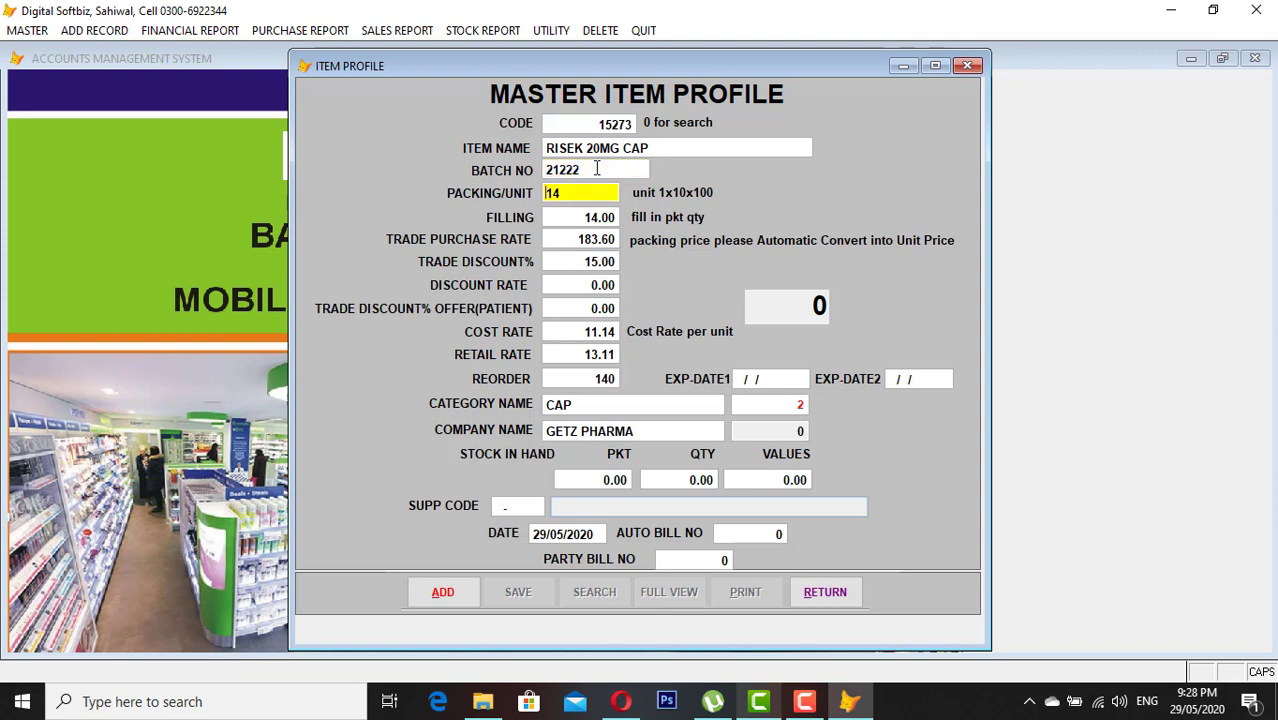
key("Return")
key("Return")
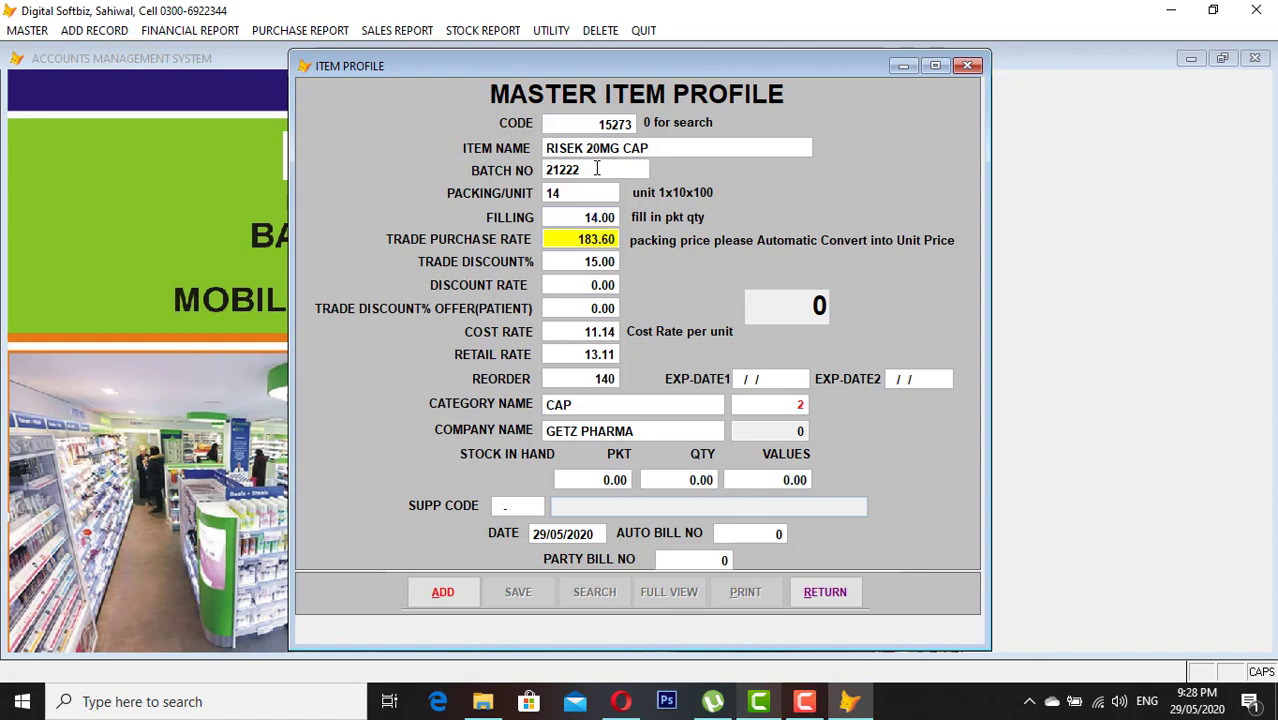
type("200")
key("Return")
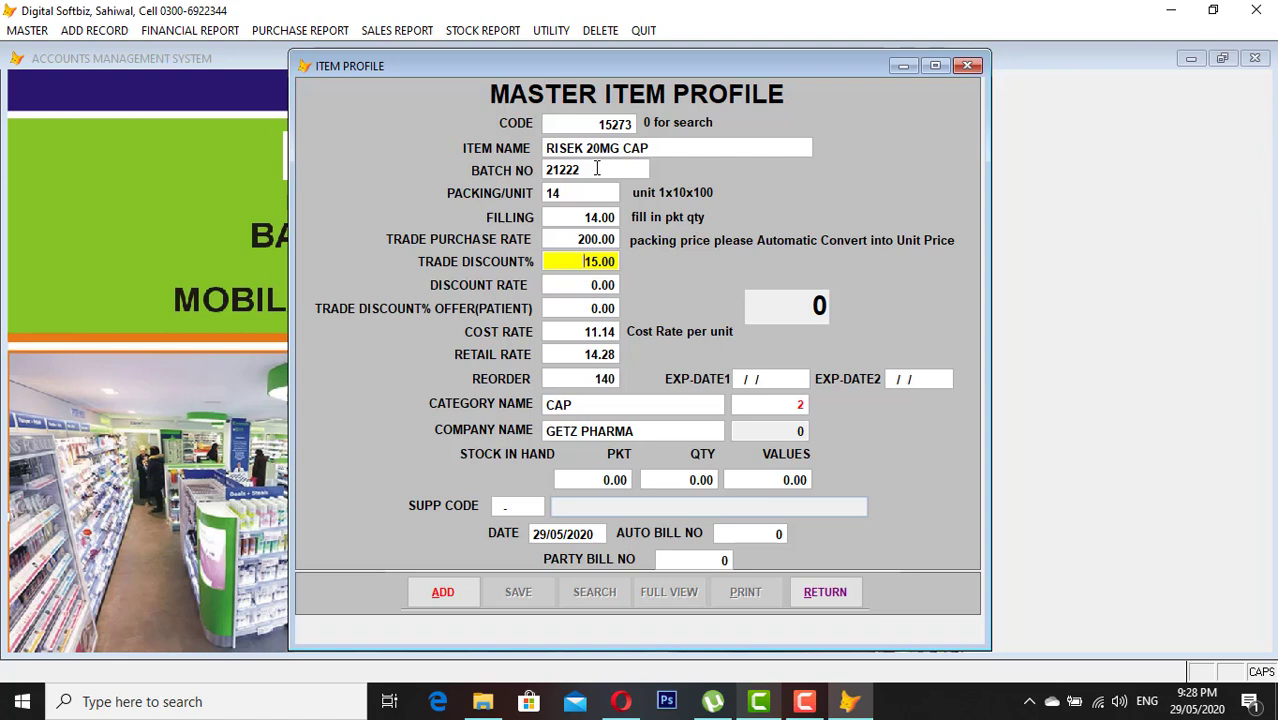
Step: Accept the discount and cost rate values of RISEK 20MG CAP and set its retail rate to 15
key("Return")
key("Return")
key("Return")
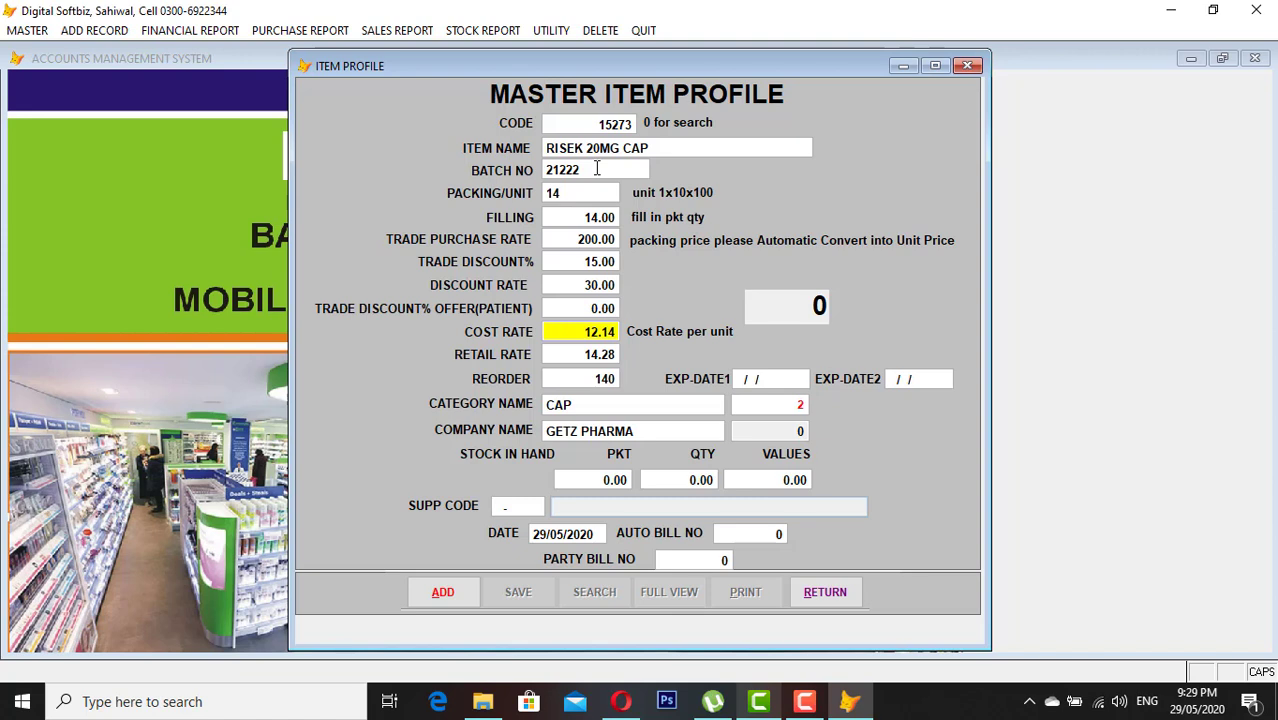
key("Return")
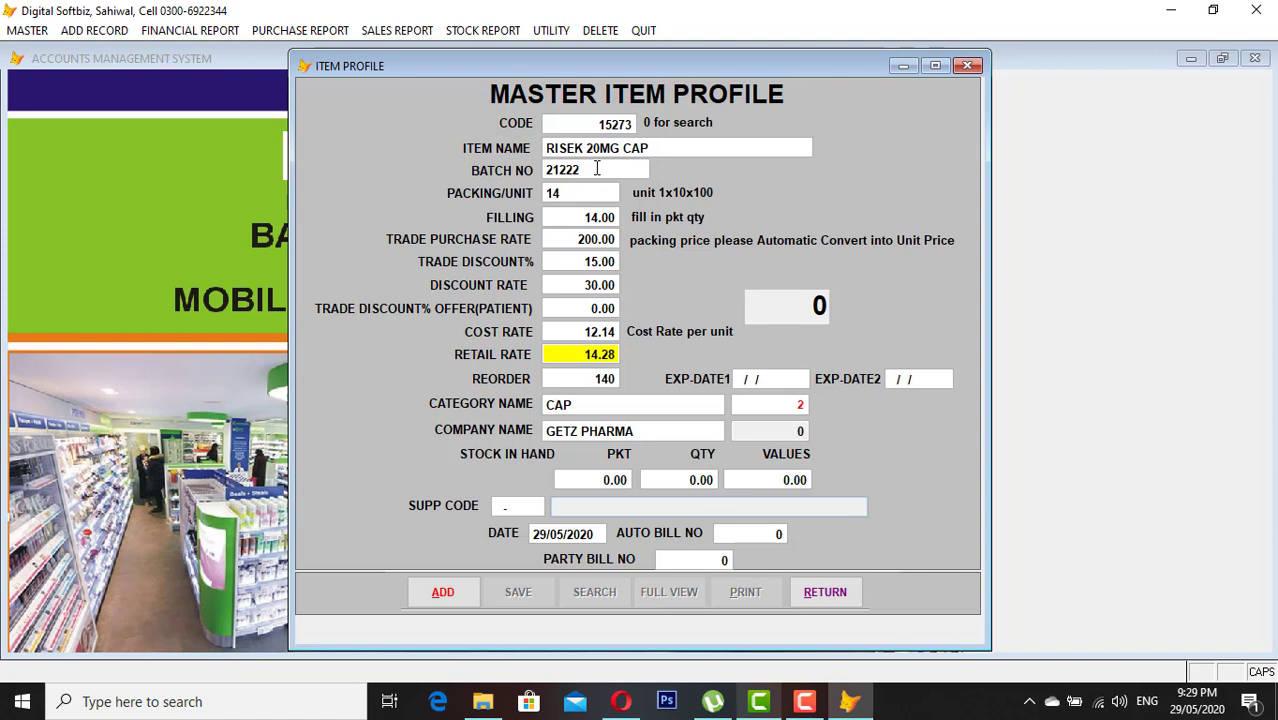
type("15")
key("Return")
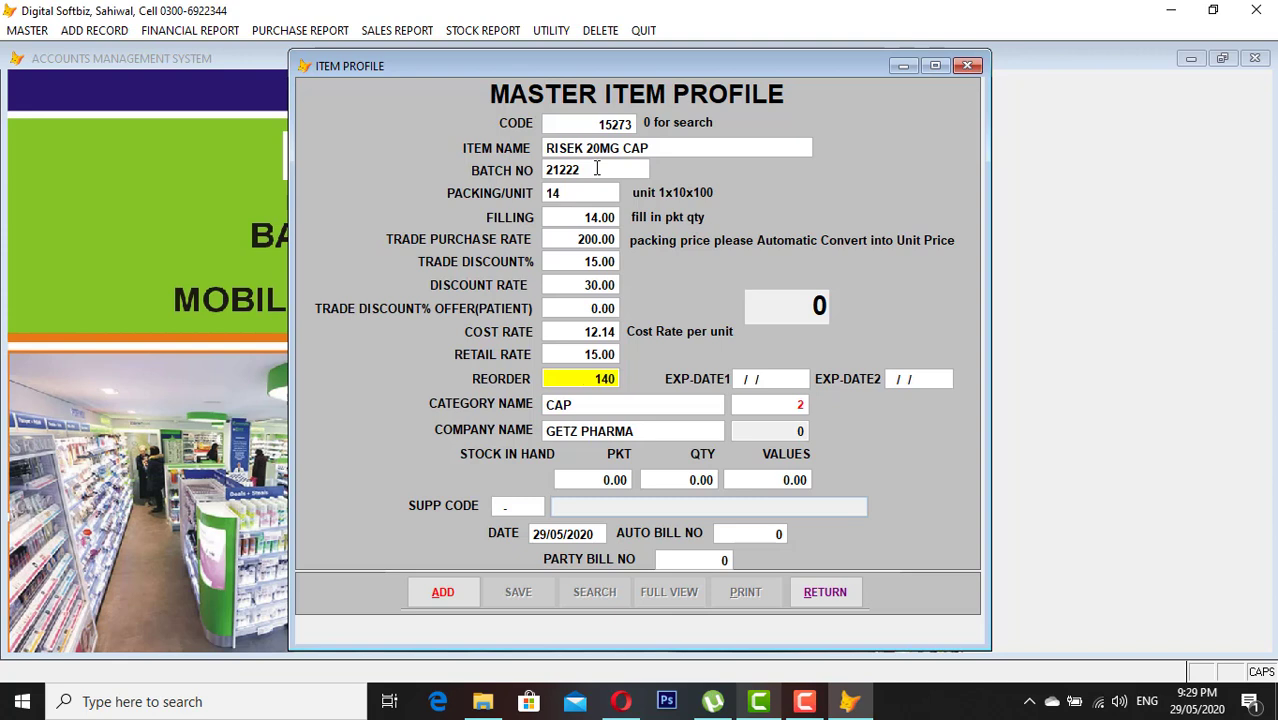
Step: Keep the reorder value of RISEK 20MG CAP, set its first expiry date to 01/01/2020 and leave the second expiry date blank
key("Return")
type("0")
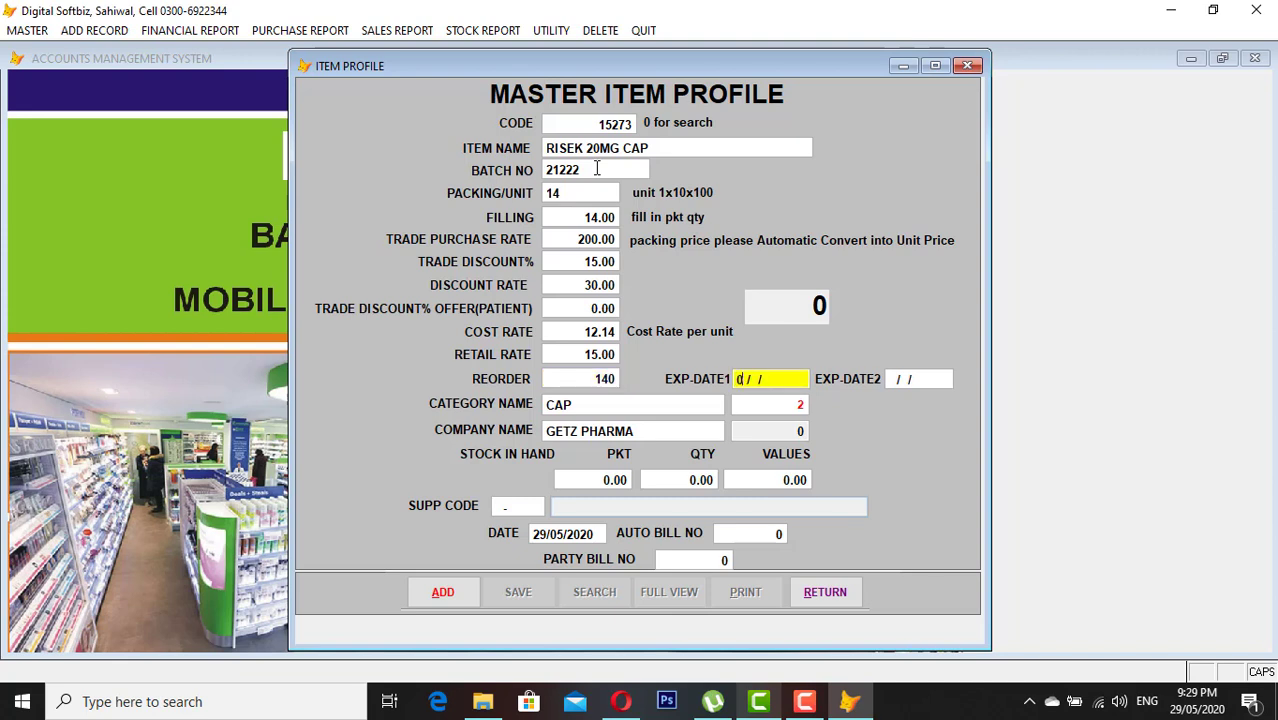
type("1/01/2020")
key("Return")
type("3112")
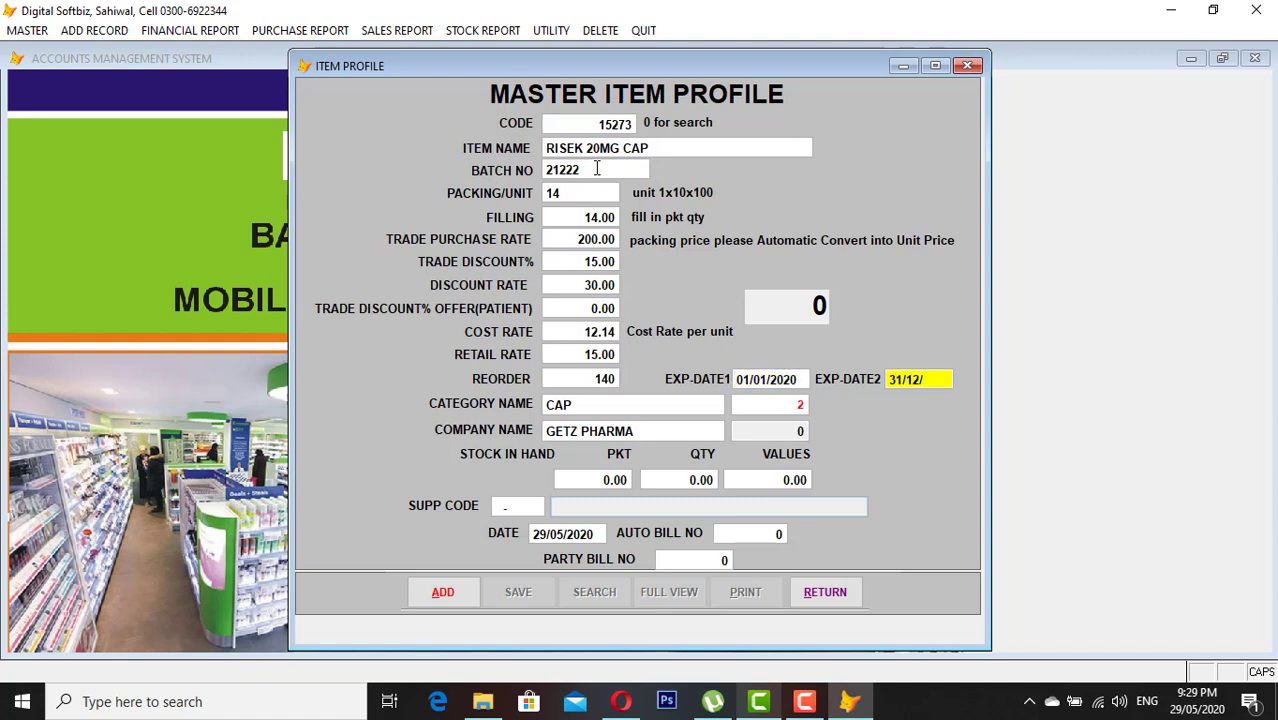
key("BackSpace")
key("BackSpace")
key("BackSpace")
key("BackSpace")
key("Return")
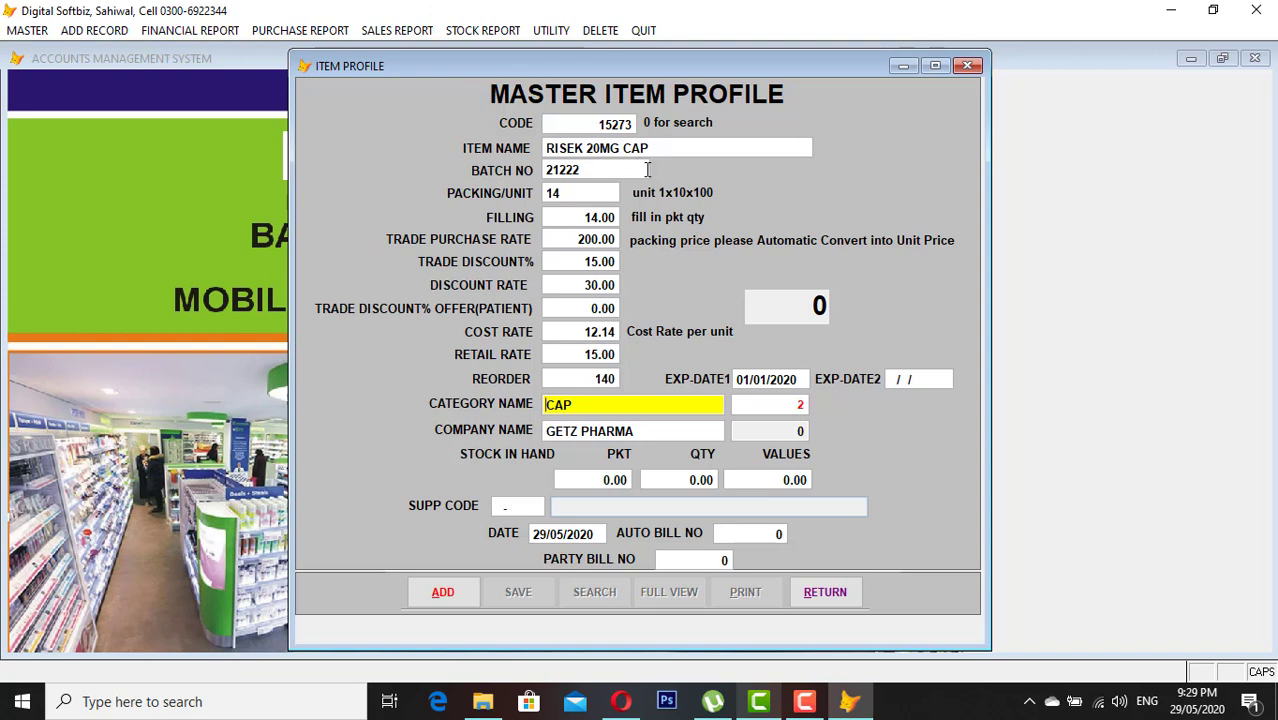
Step: Keep category CAP and company GETZ PHARMA for the item, and set its stock in hand to 30 packets
key("Return")
key("Return")
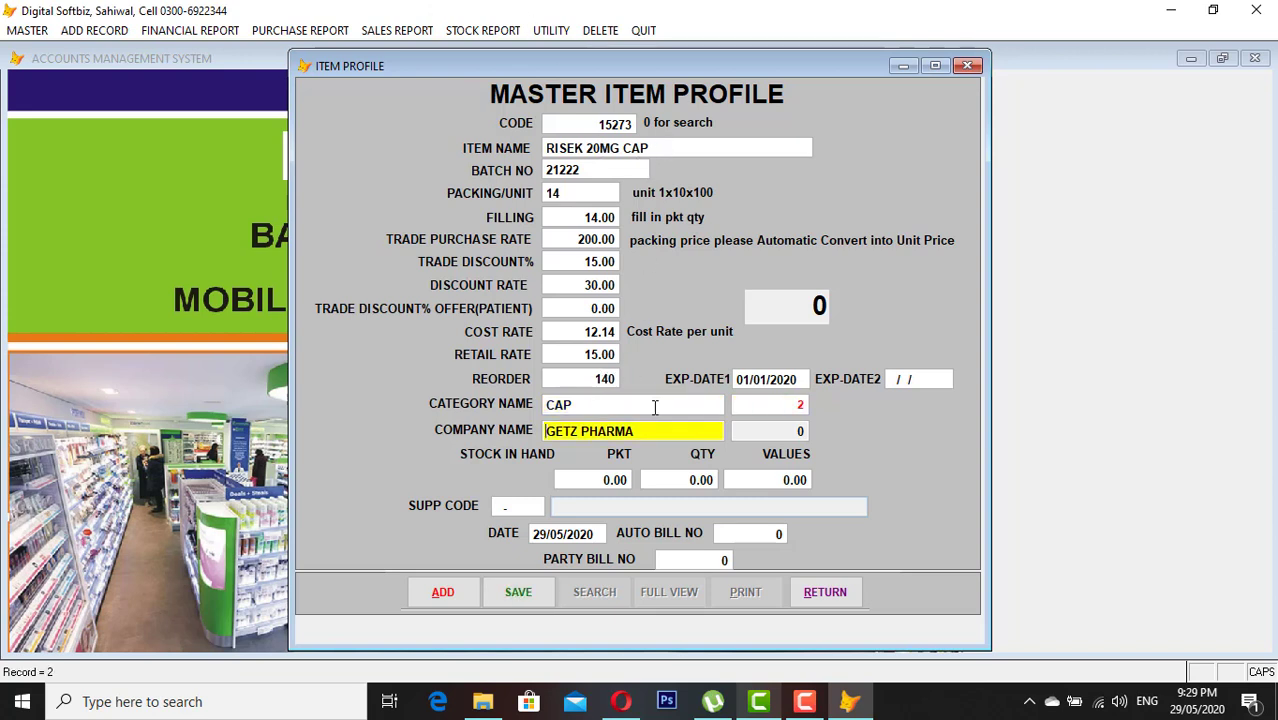
key("Return")
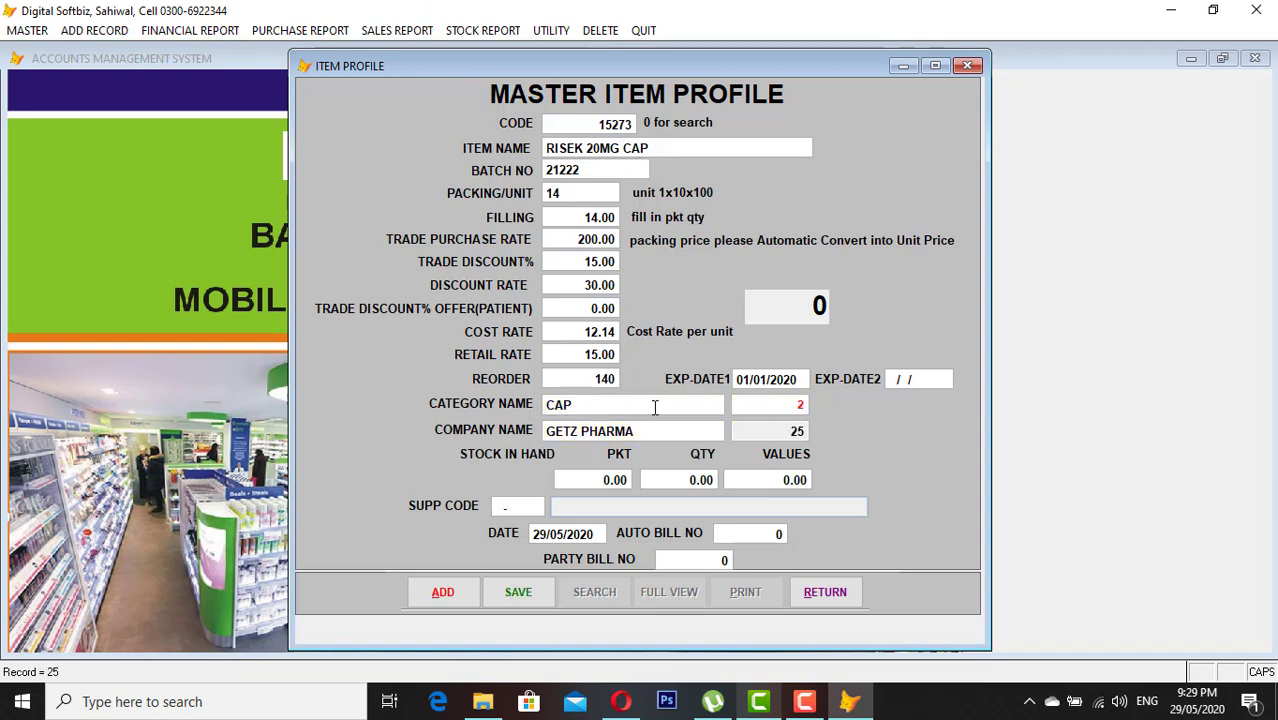
key("Return")
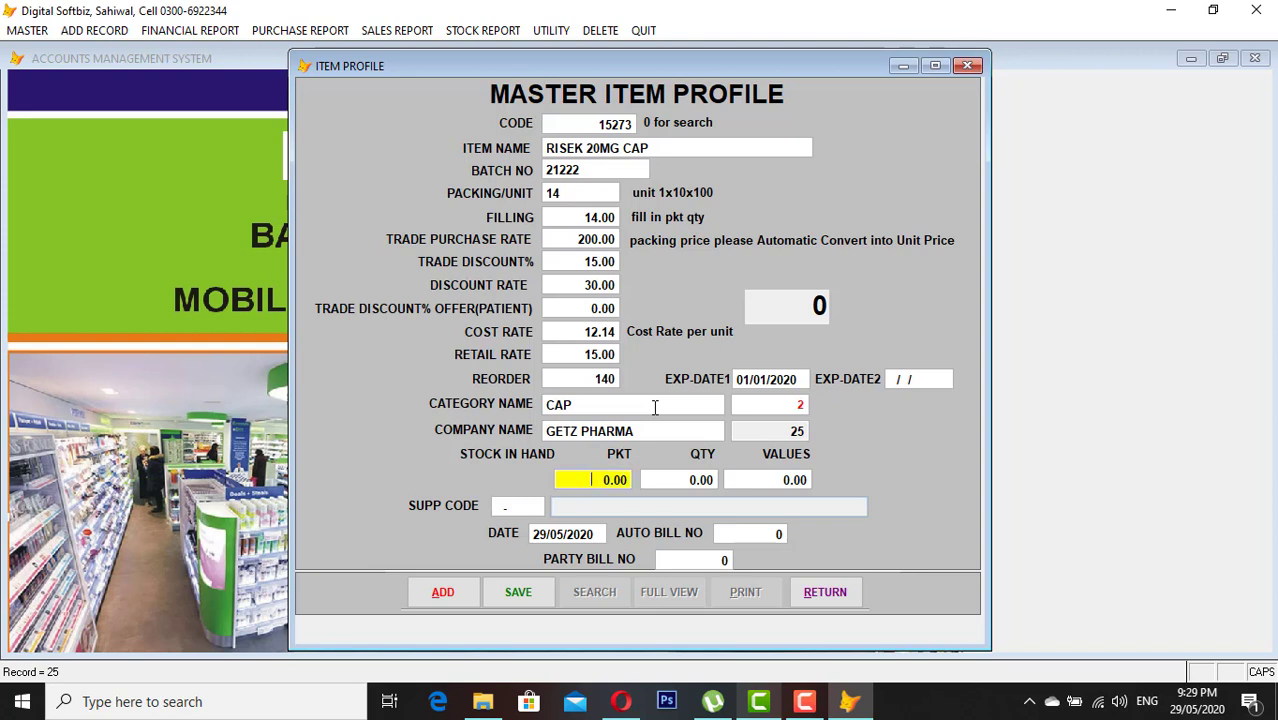
type("30")
key("Return")
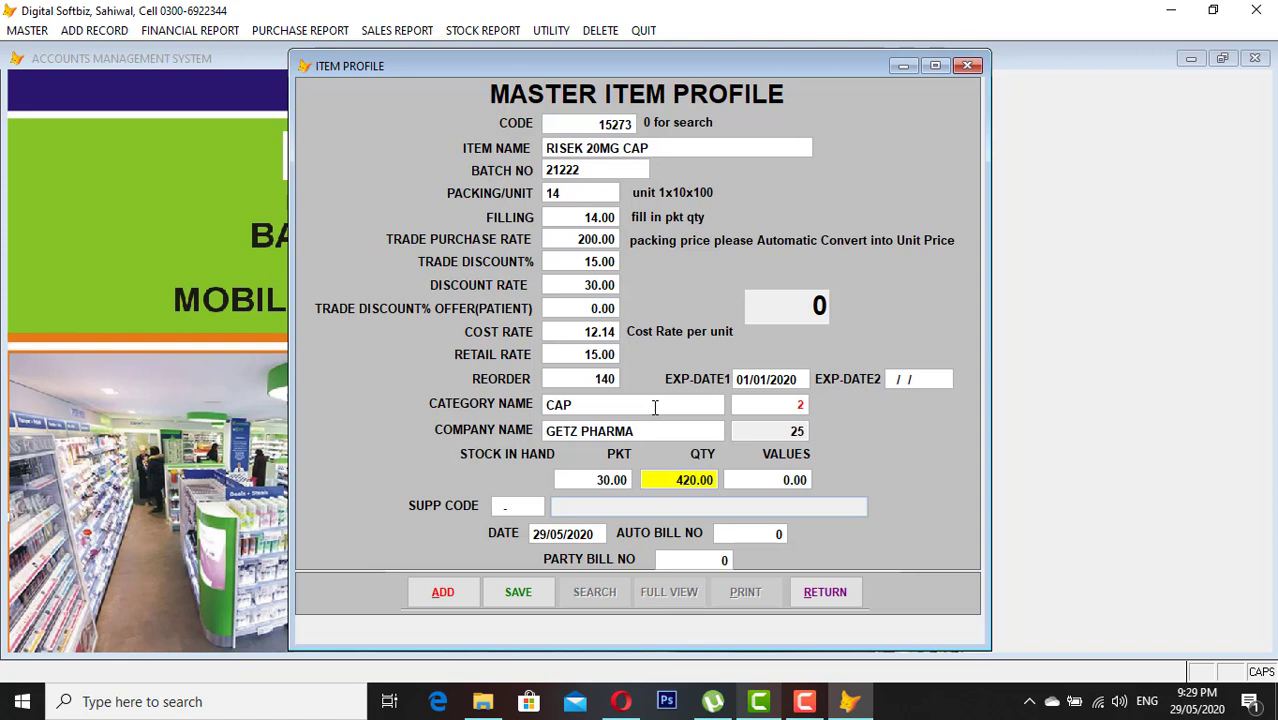
key("Return")
key("Return")
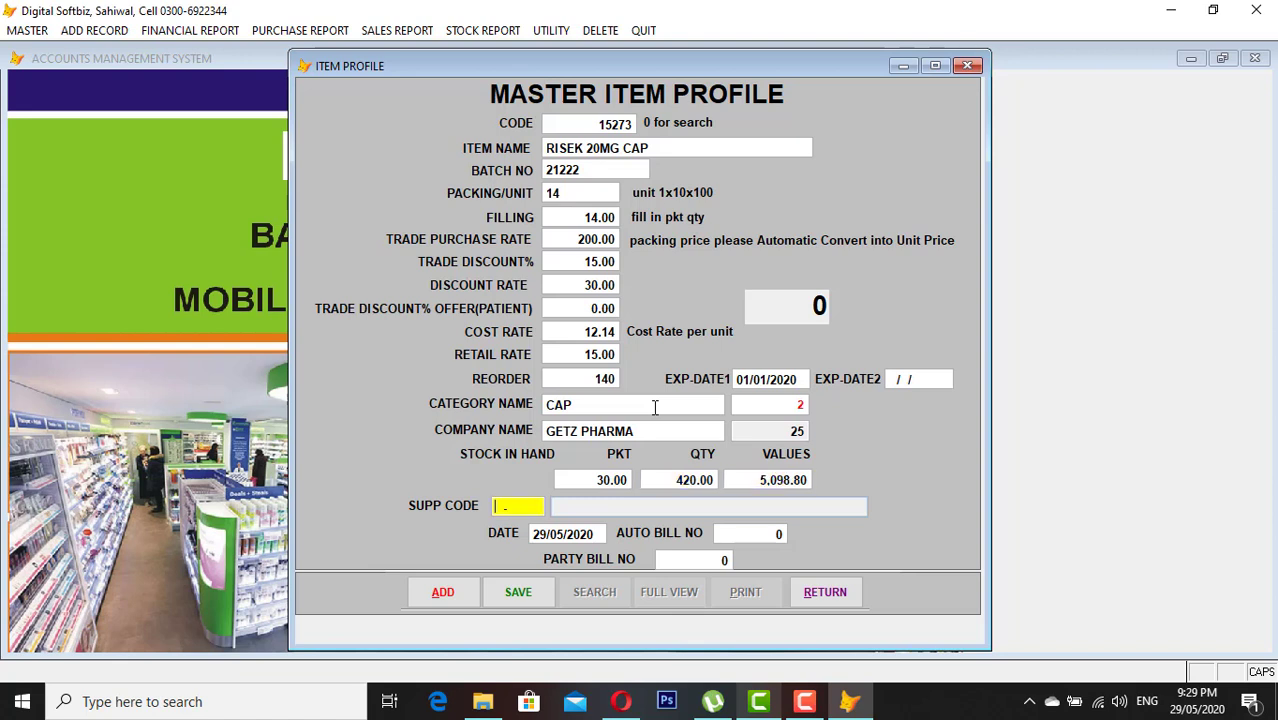
Step: Assign supplier code 01-022 (OPENING) to the item, accept the date and bill fields, save the record and leave the item profile
type("0102")
key("Return")
key("Return")
key("Return")
key("Return")
key("Return")
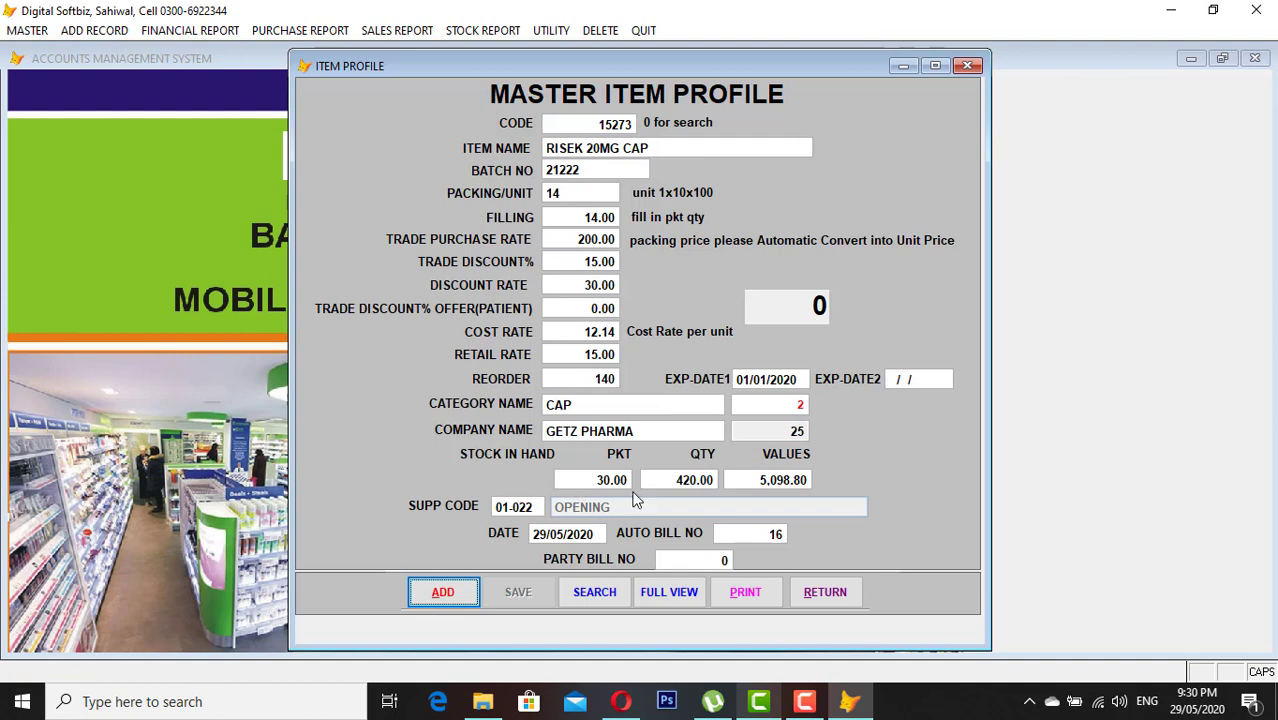
left_click(816, 593)
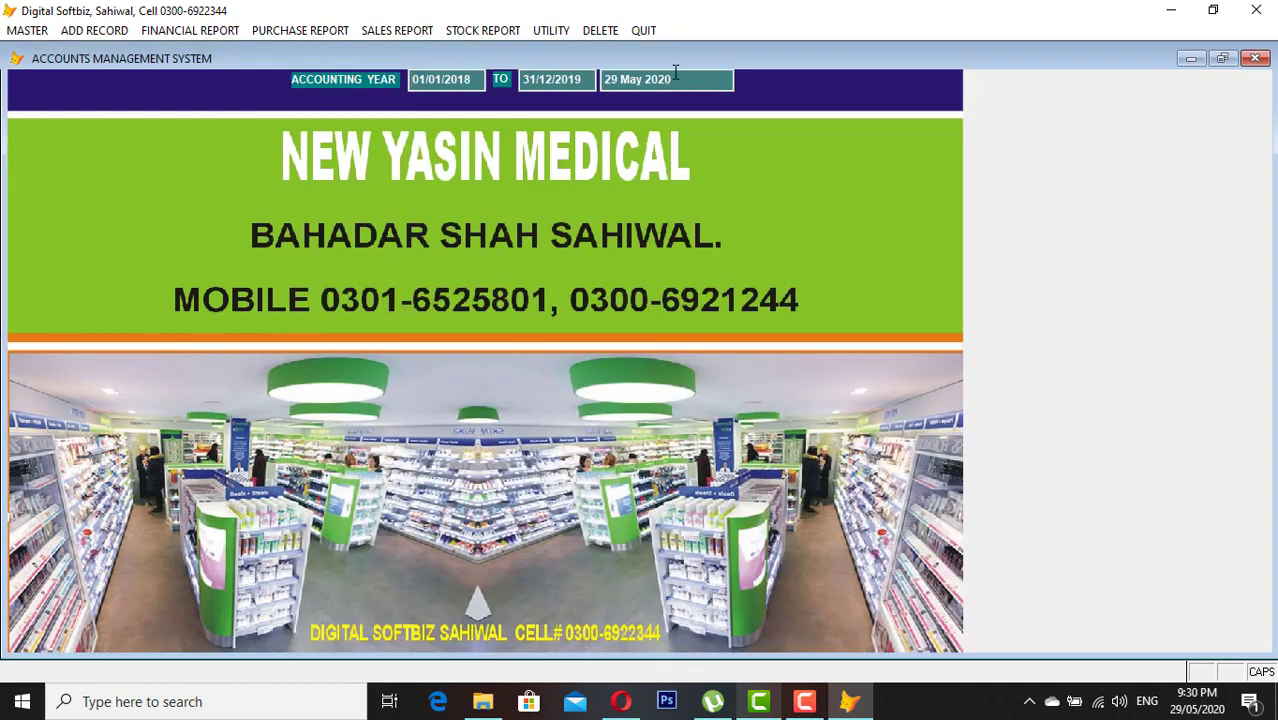
Step: Preview the stock-in-hand report with end date 31/12/2019 and close it
left_click(480, 31)
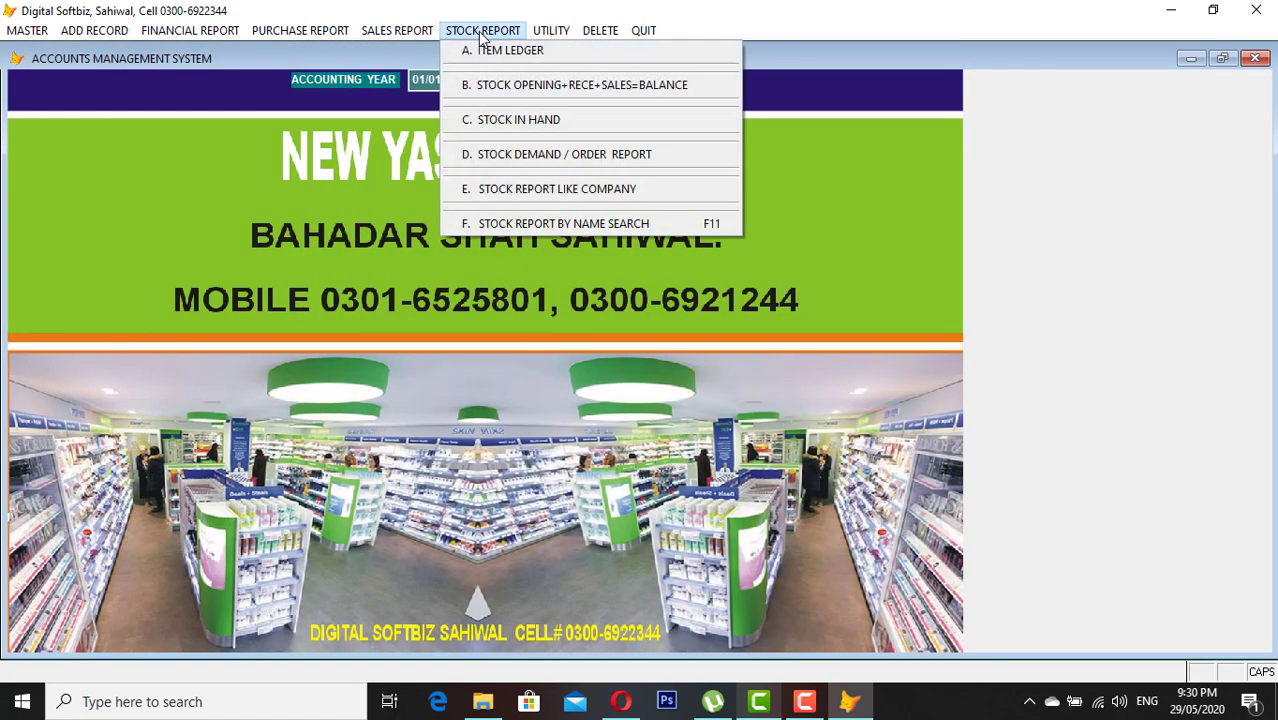
left_click(538, 119)
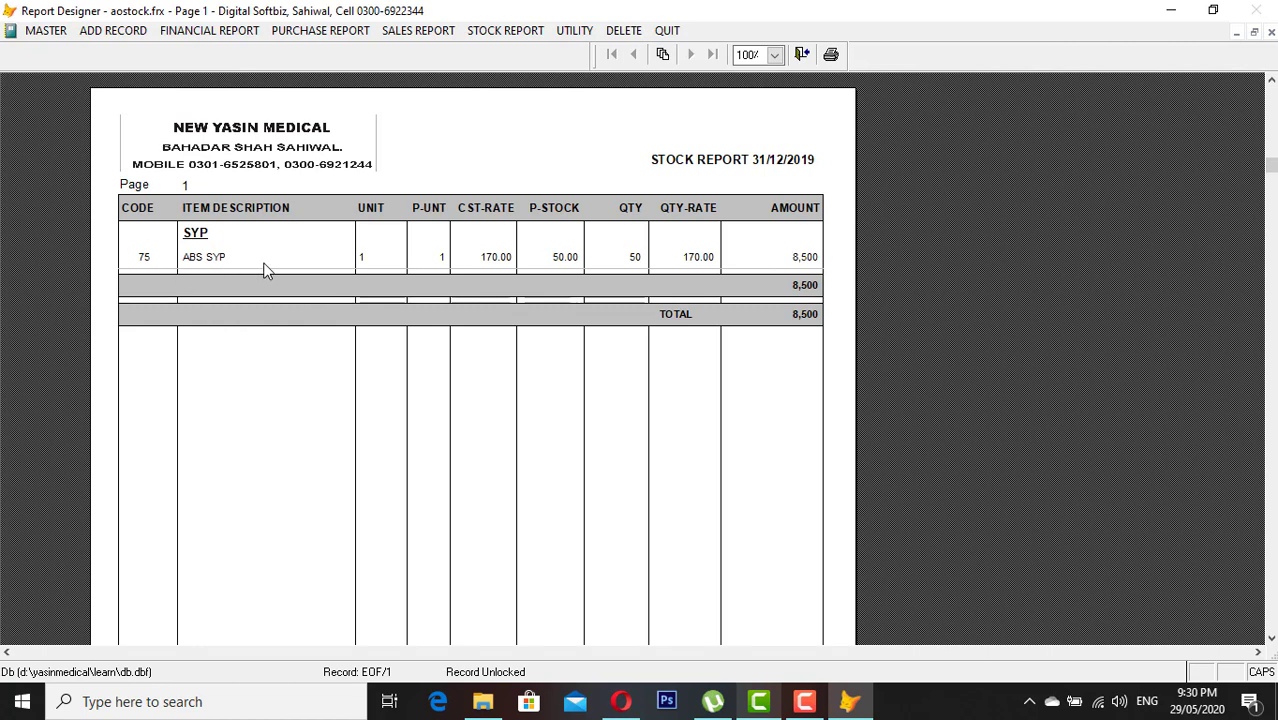
key("Escape")
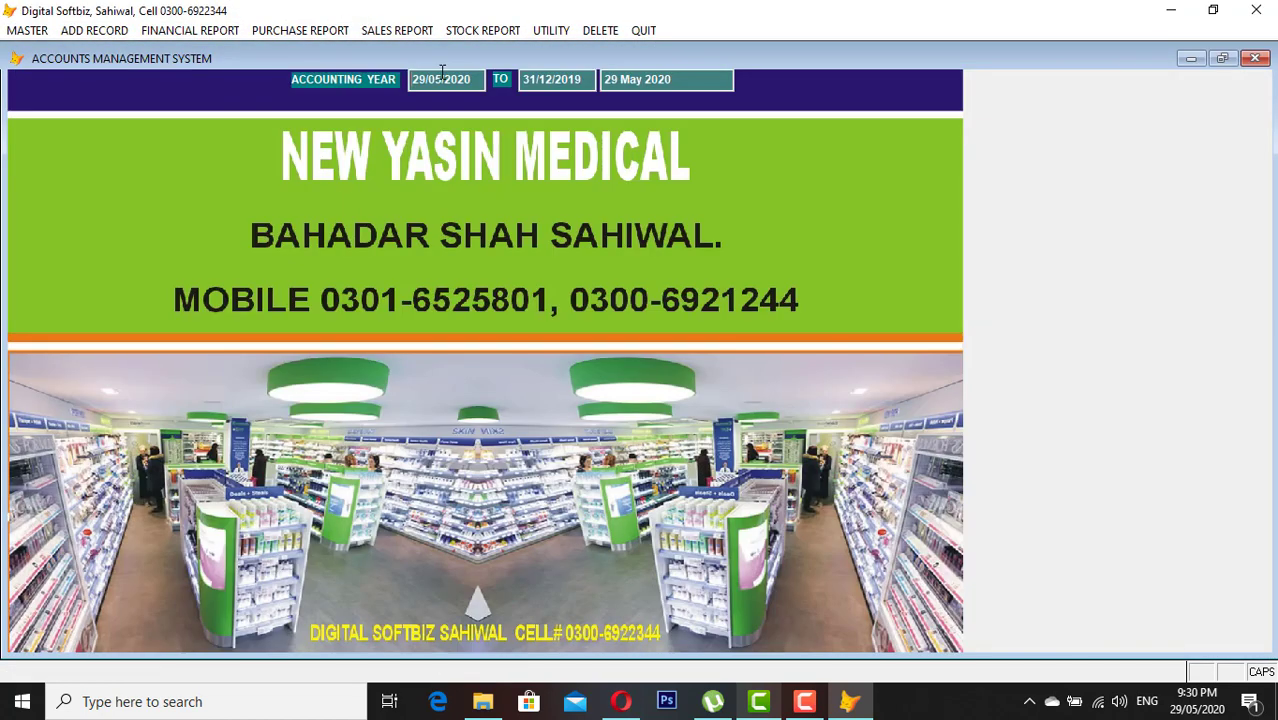
left_click(483, 32)
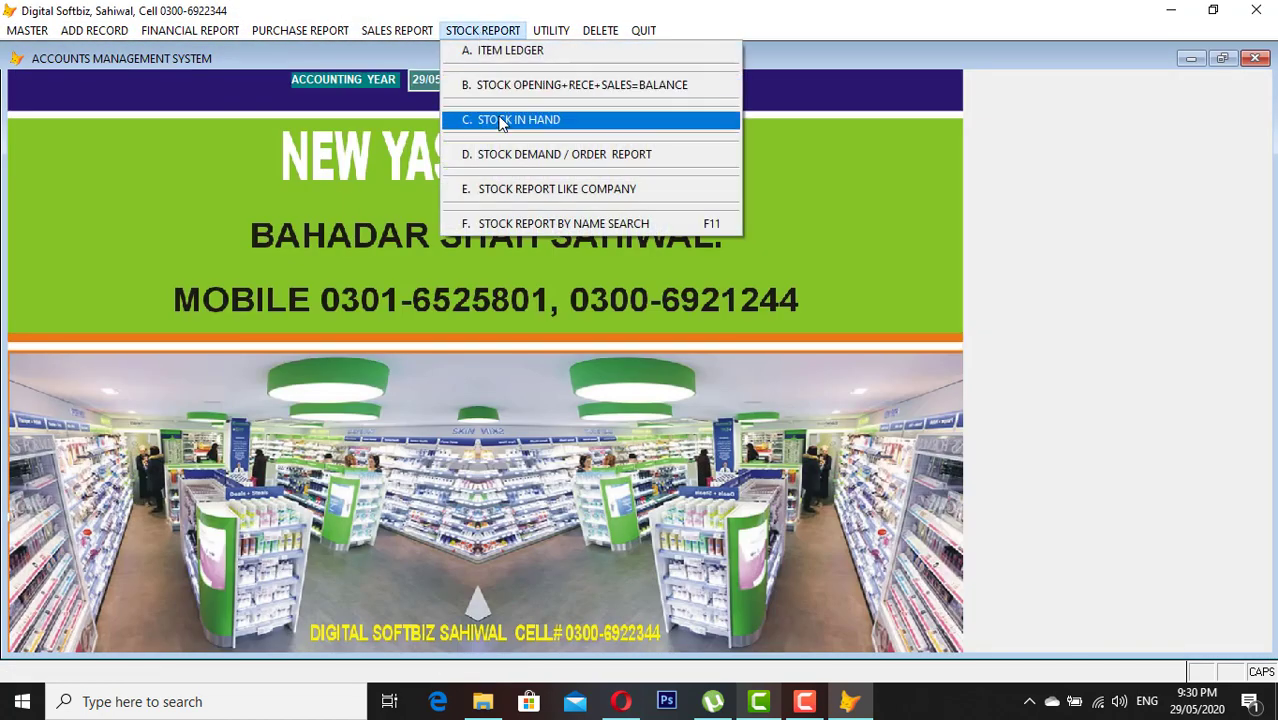
left_click(498, 120)
key("Return")
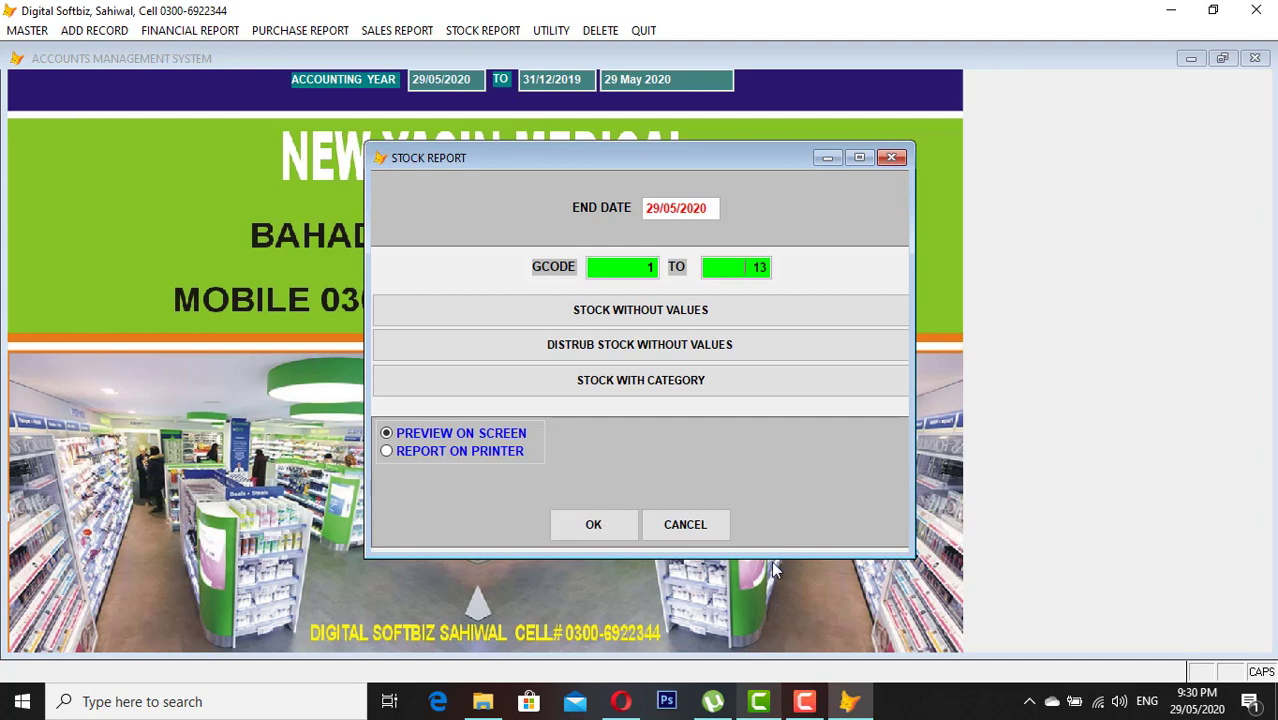
left_click(722, 532)
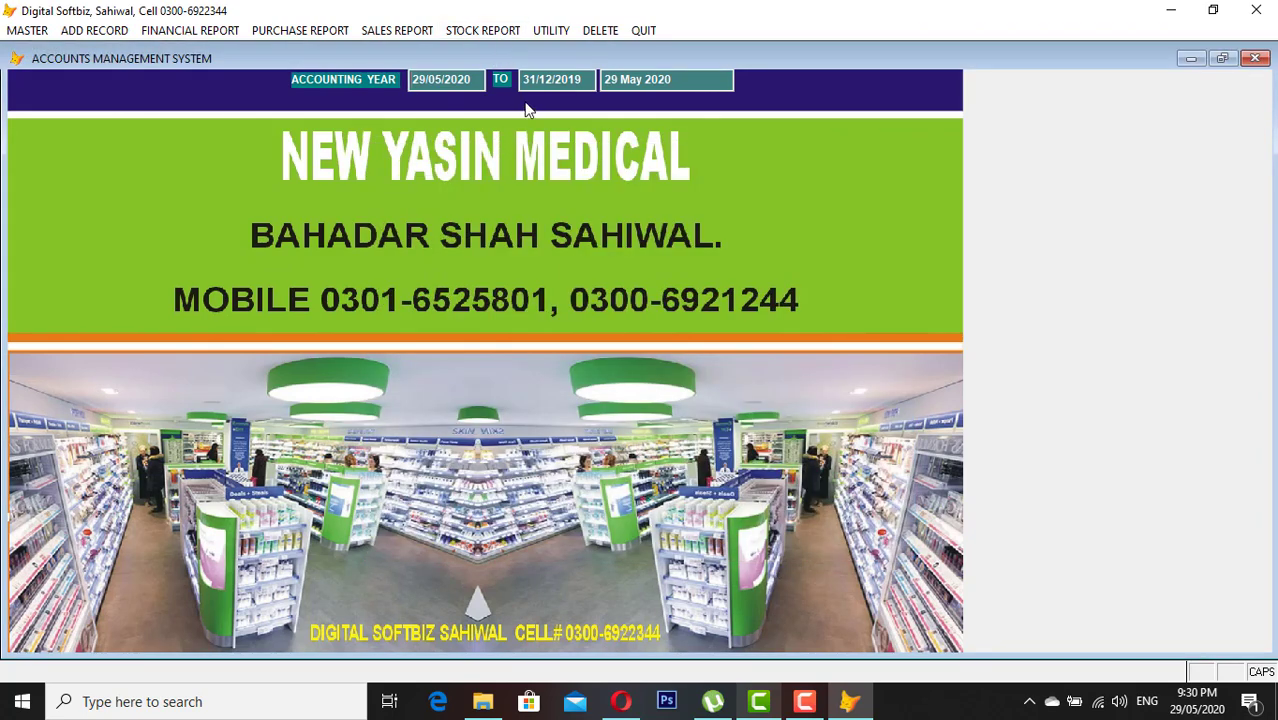
Step: Preview the company-wise stock report up to 29/05/2020 for the company found with GET, and close it
left_click(480, 30)
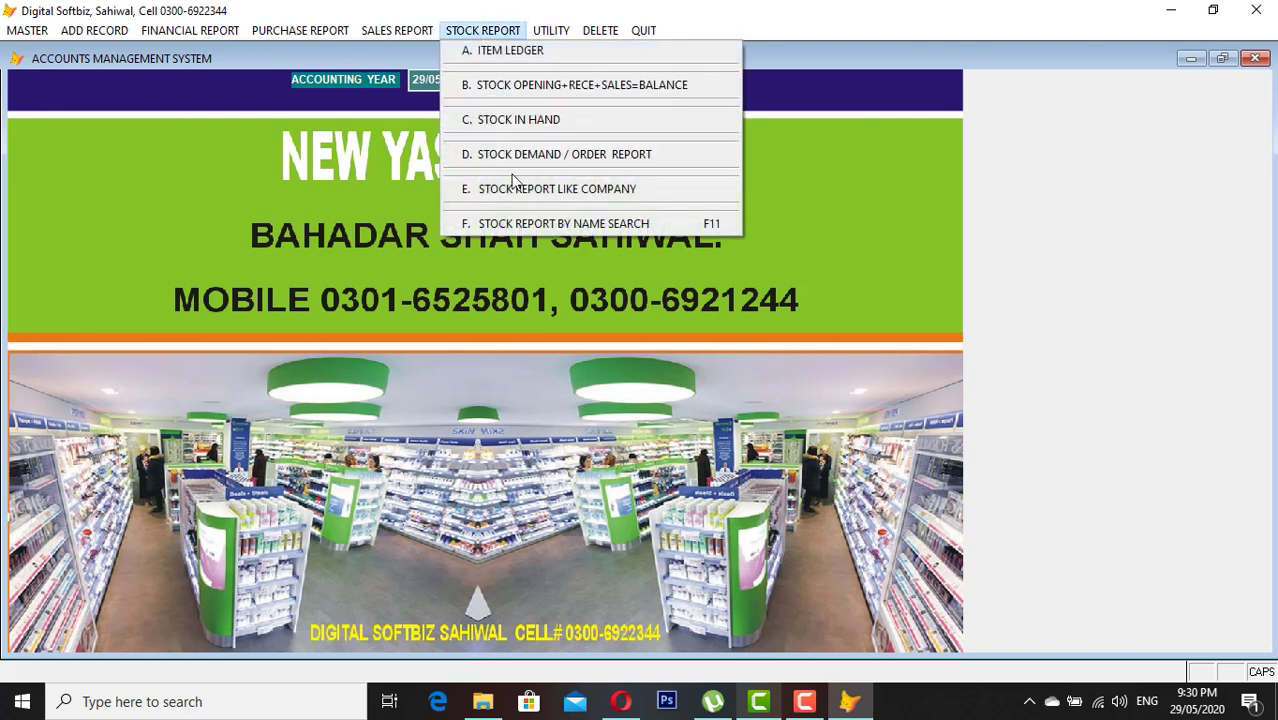
left_click(510, 188)
key("Return")
type("GET")
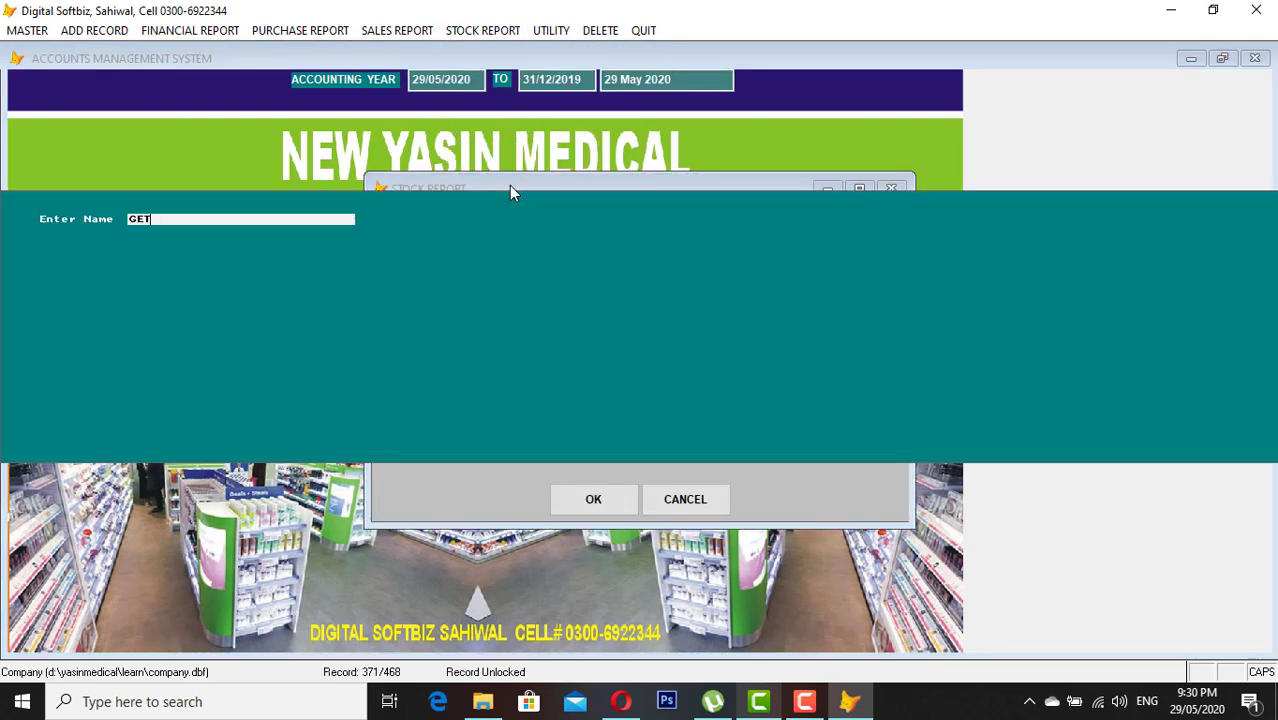
key("Return")
key("Return")
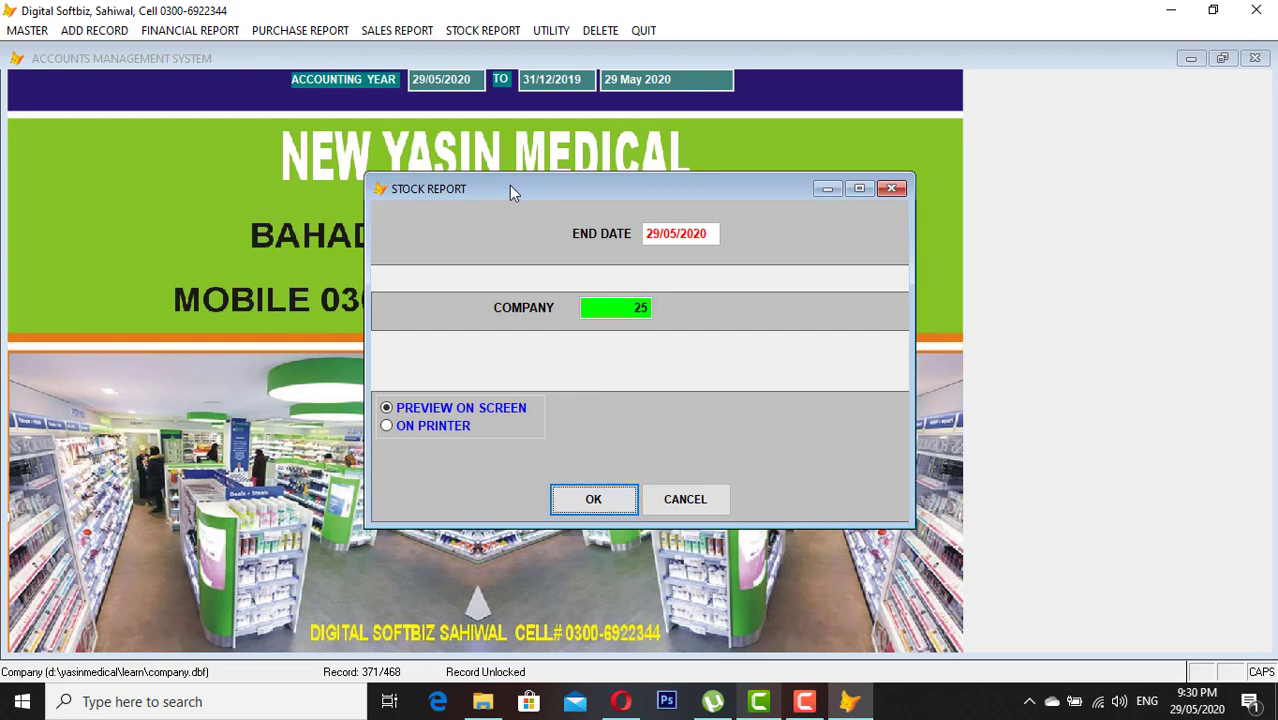
key("Return")
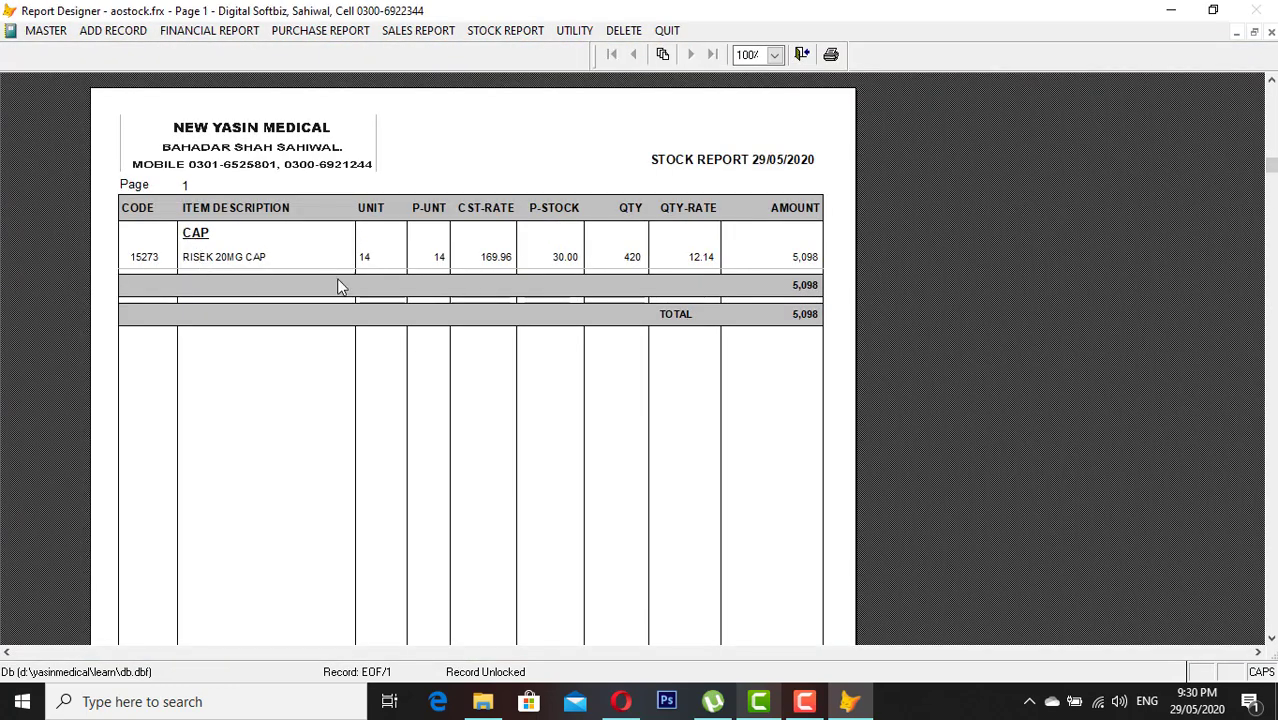
left_click(455, 331)
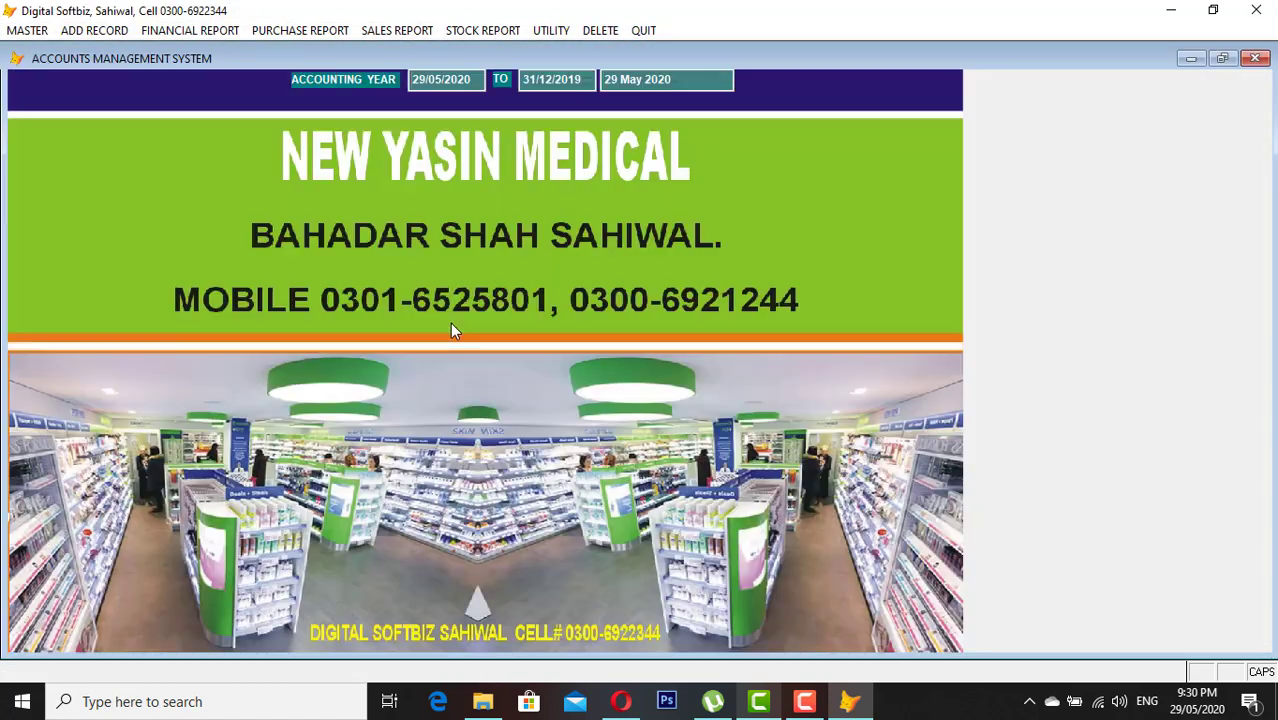
Step: Open the full view of the master item profile and look through its company and category rows around item code 75
left_click(113, 33)
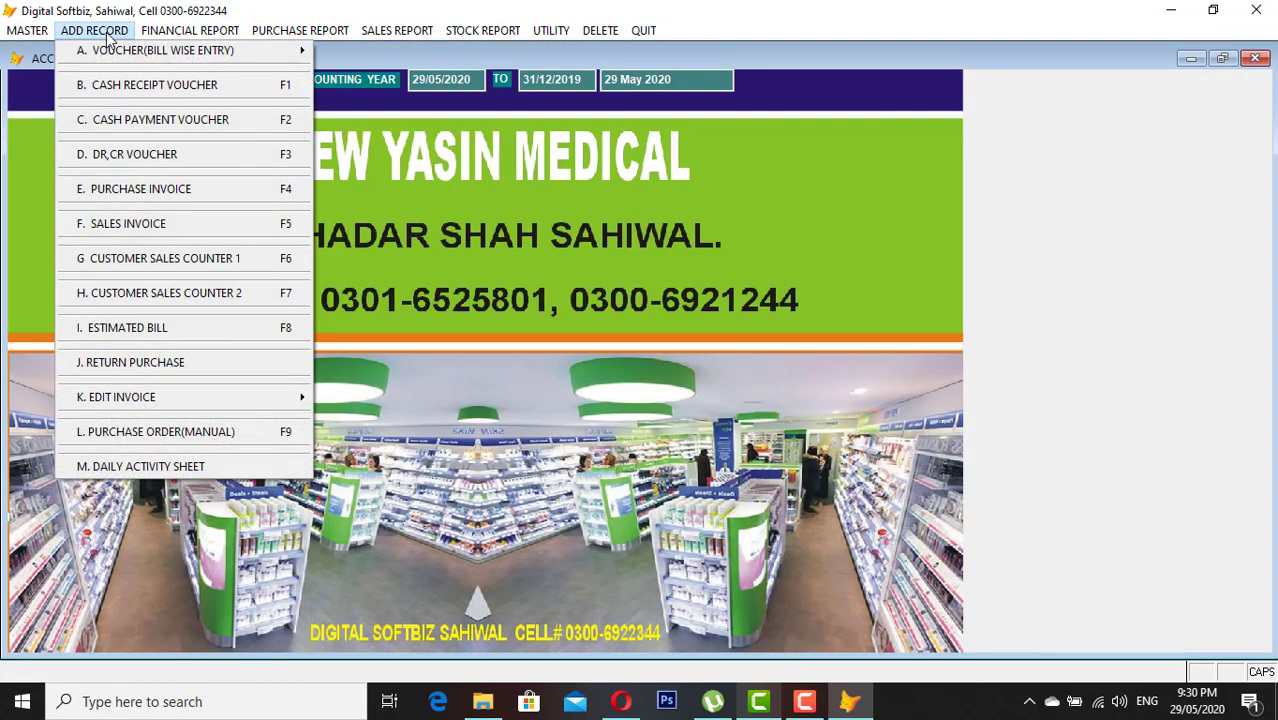
left_click(40, 32)
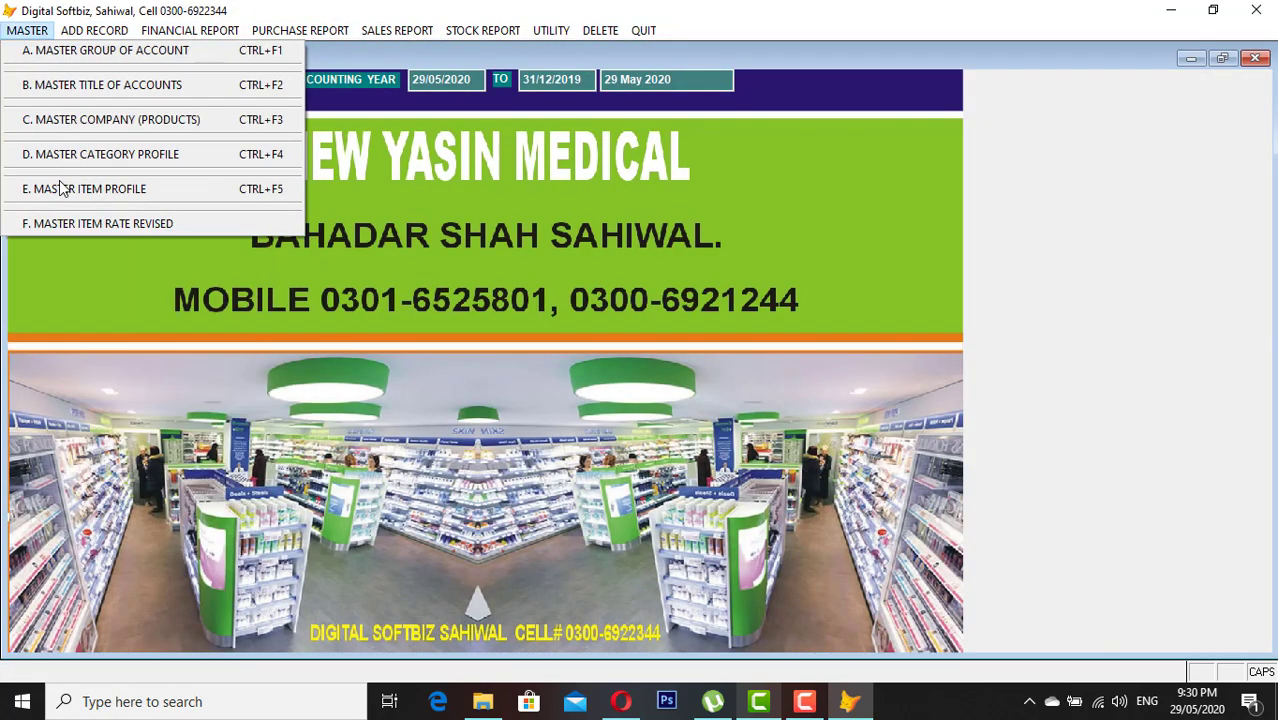
left_click(128, 189)
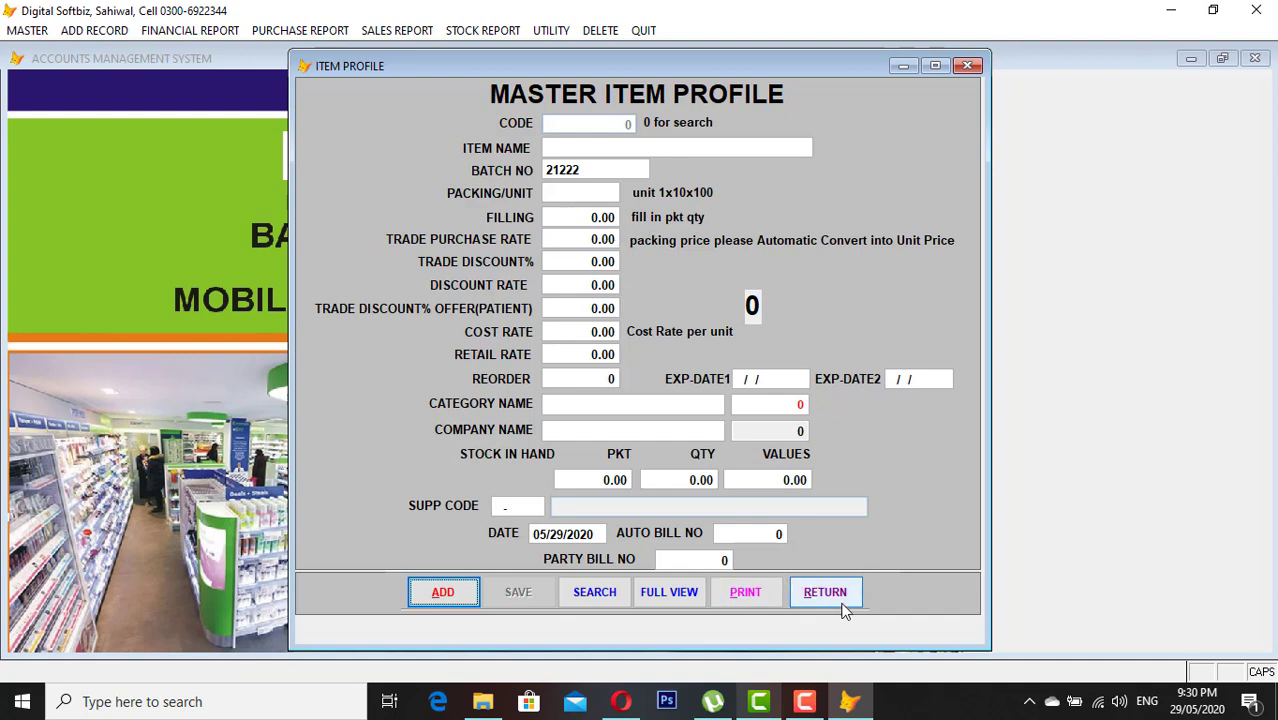
left_click(660, 590)
key("Tab")
key("Down")
key("Down")
key("Down")
key("Down")
key("Down")
key("Down")
key("Down")
key("Down")
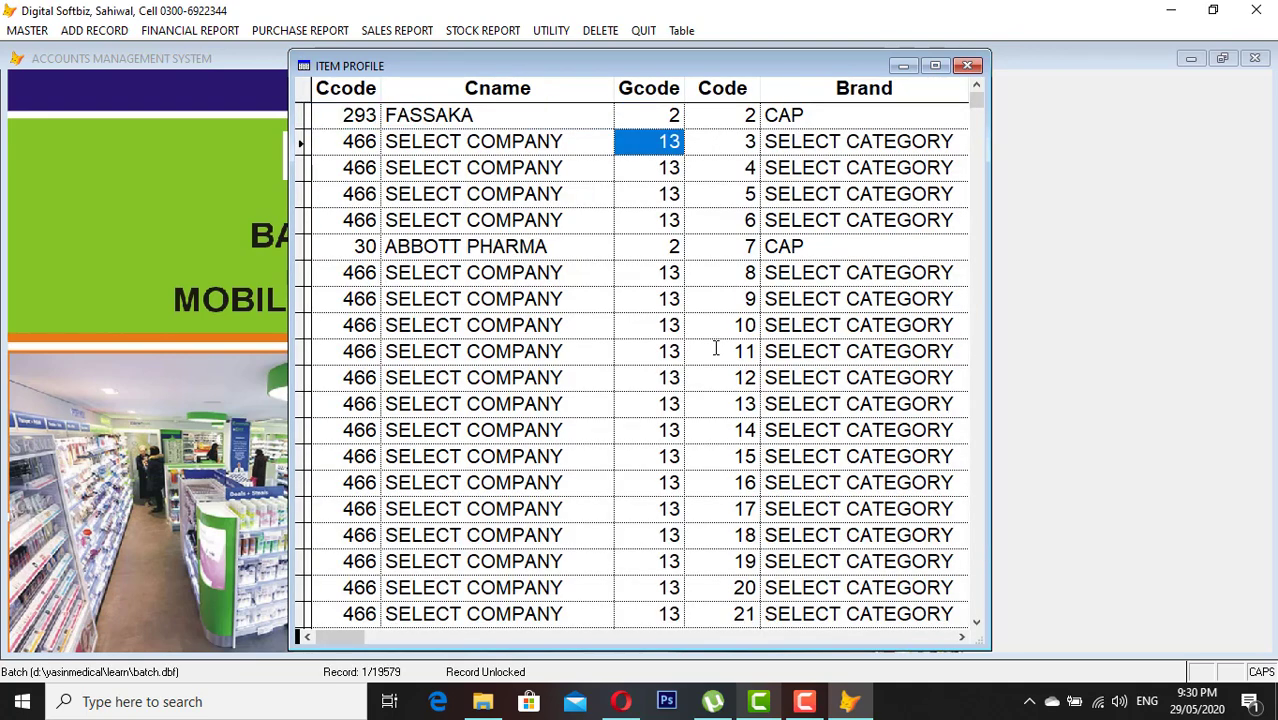
key("Down")
key("Down")
key("Down")
key("Down")
key("Down")
key("Down")
key("Down")
key("Down")
key("Down")
key("Down")
key("Down")
key("Down")
key("Down")
key("Down")
key("Down")
key("Down")
key("Down")
key("Down")
key("Down")
key("Down")
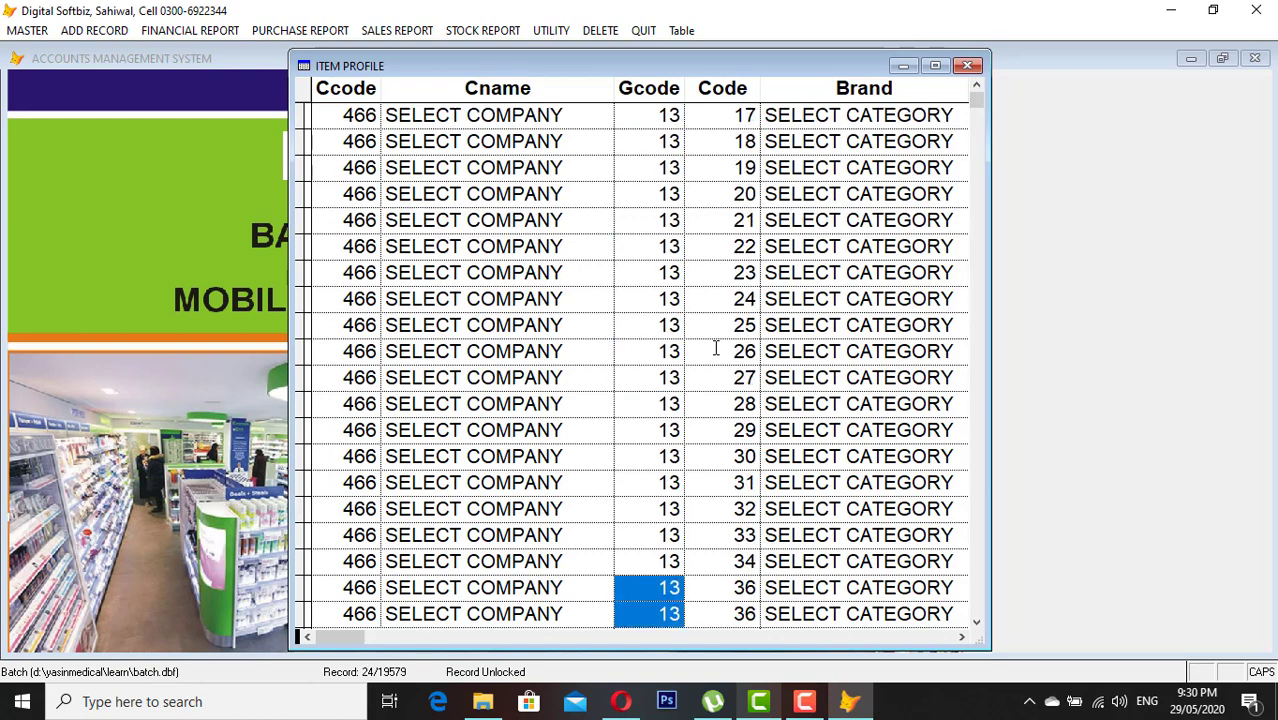
key("Down")
key("Down")
key("Down")
key("Down")
key("Down")
key("Down")
key("Down")
key("Down")
key("Down")
key("Down")
key("Down")
key("Down")
key("Down")
key("Down")
key("Down")
key("Down")
key("Down")
key("Down")
key("Down")
key("Down")
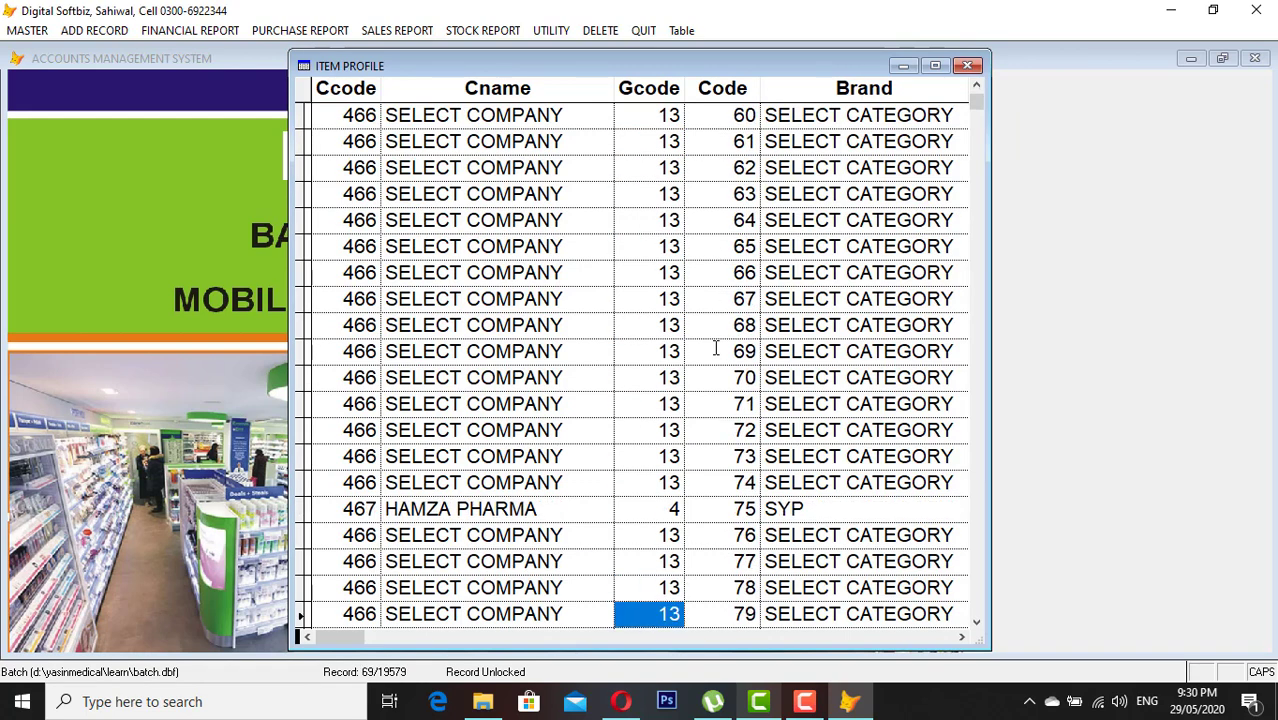
key("Up")
key("Up")
key("Up")
key("Up")
key("Up")
key("Up")
key("Up")
key("Up")
key("Up")
key("Up")
key("Up")
key("Up")
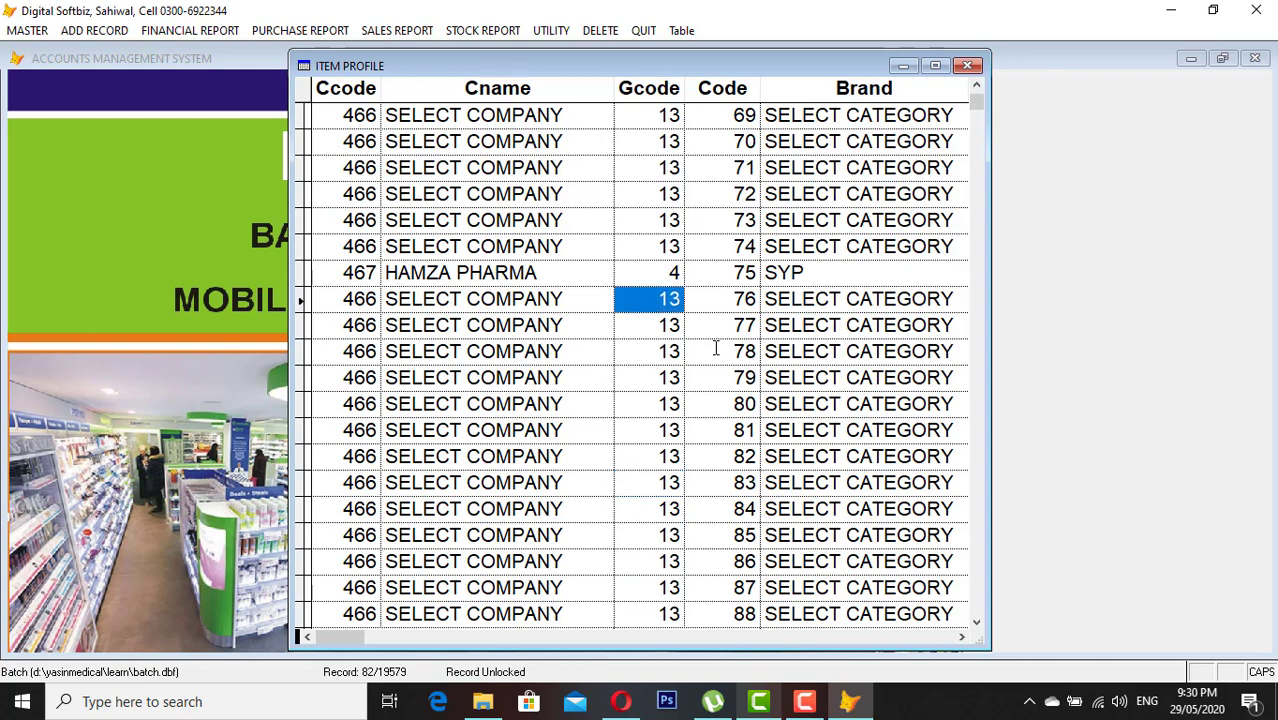
Step: Examine the unit, fill and rate columns for item code 75, and leave the item profile
key("Right")
key("Down")
key("Right")
key("Right")
key("Right")
key("Right")
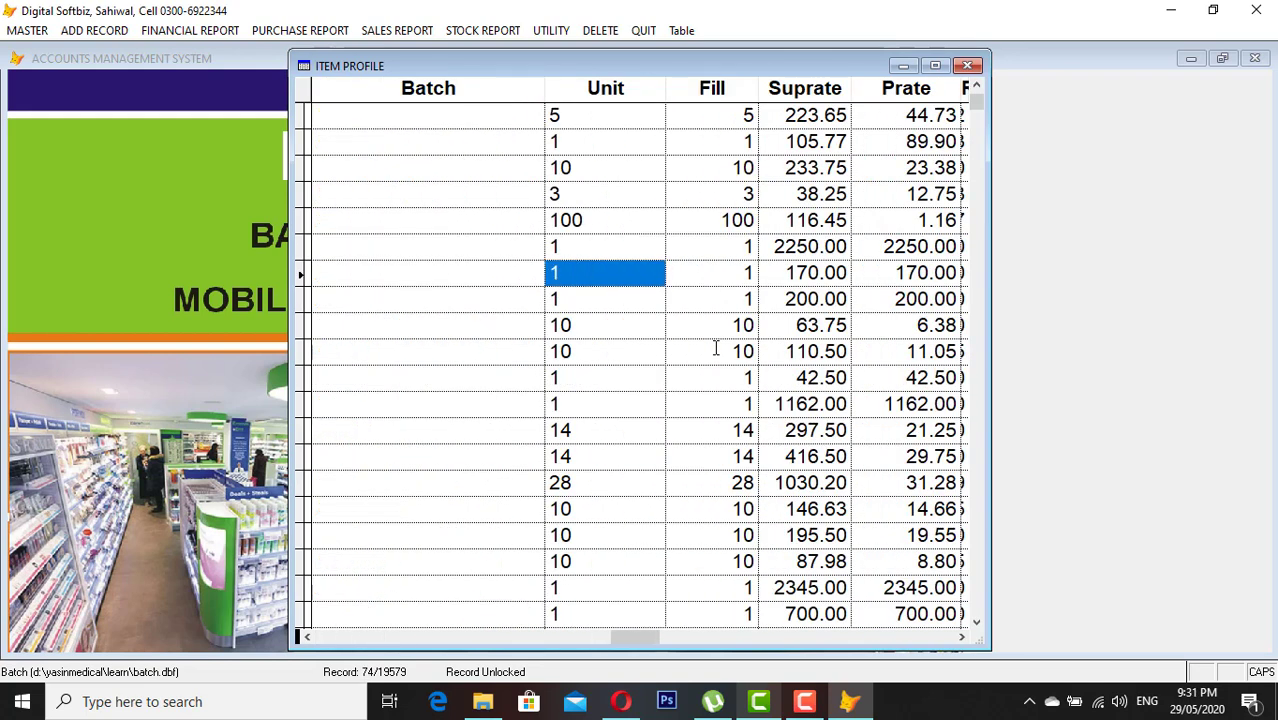
key("Right")
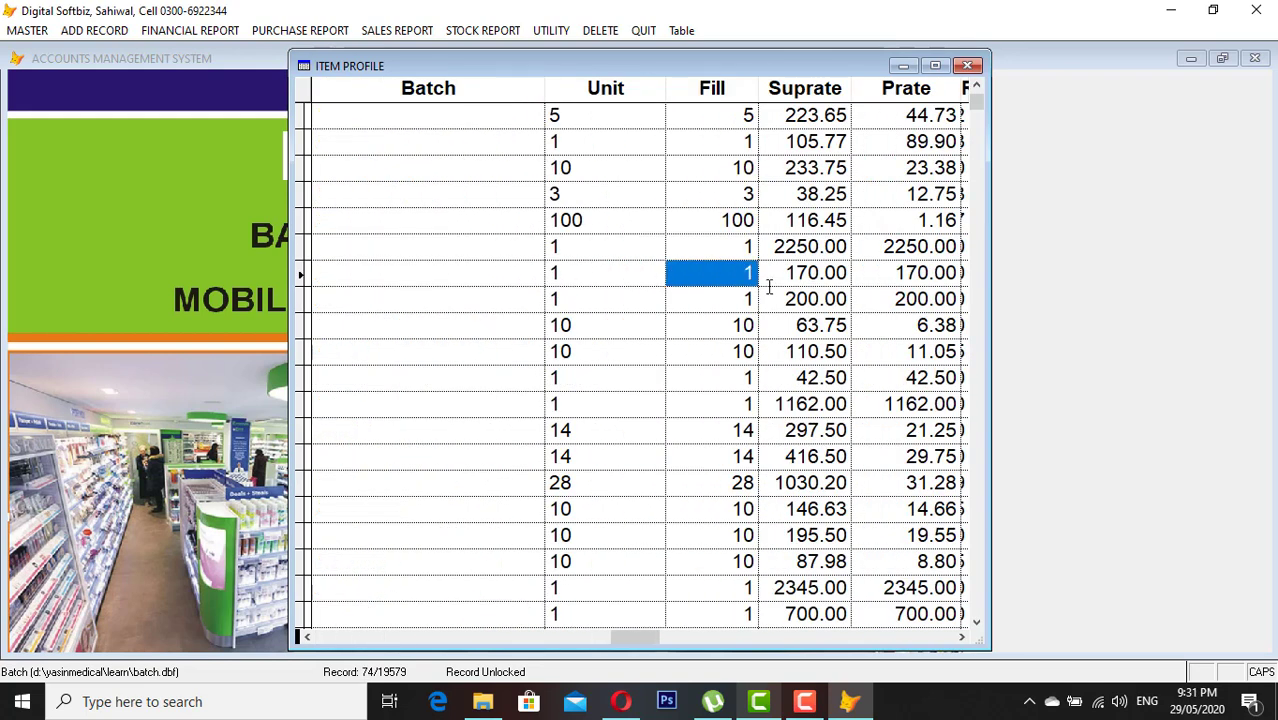
key("Escape")
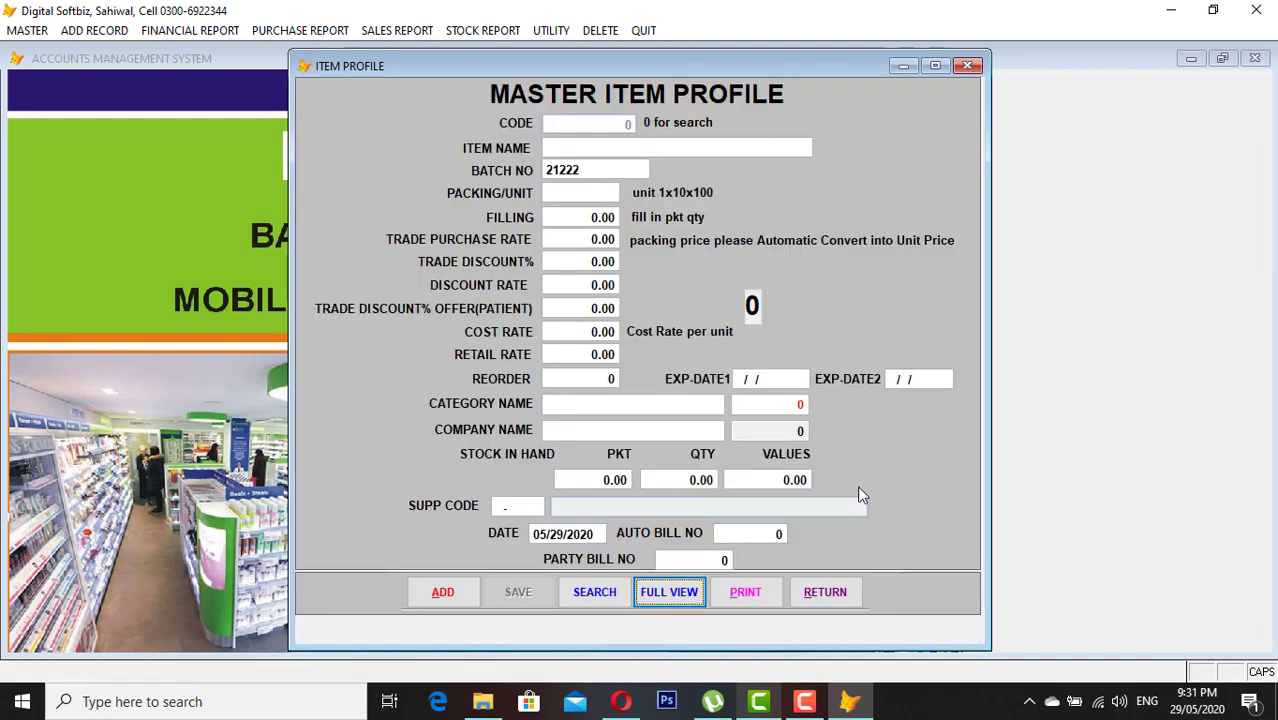
left_click(840, 595)
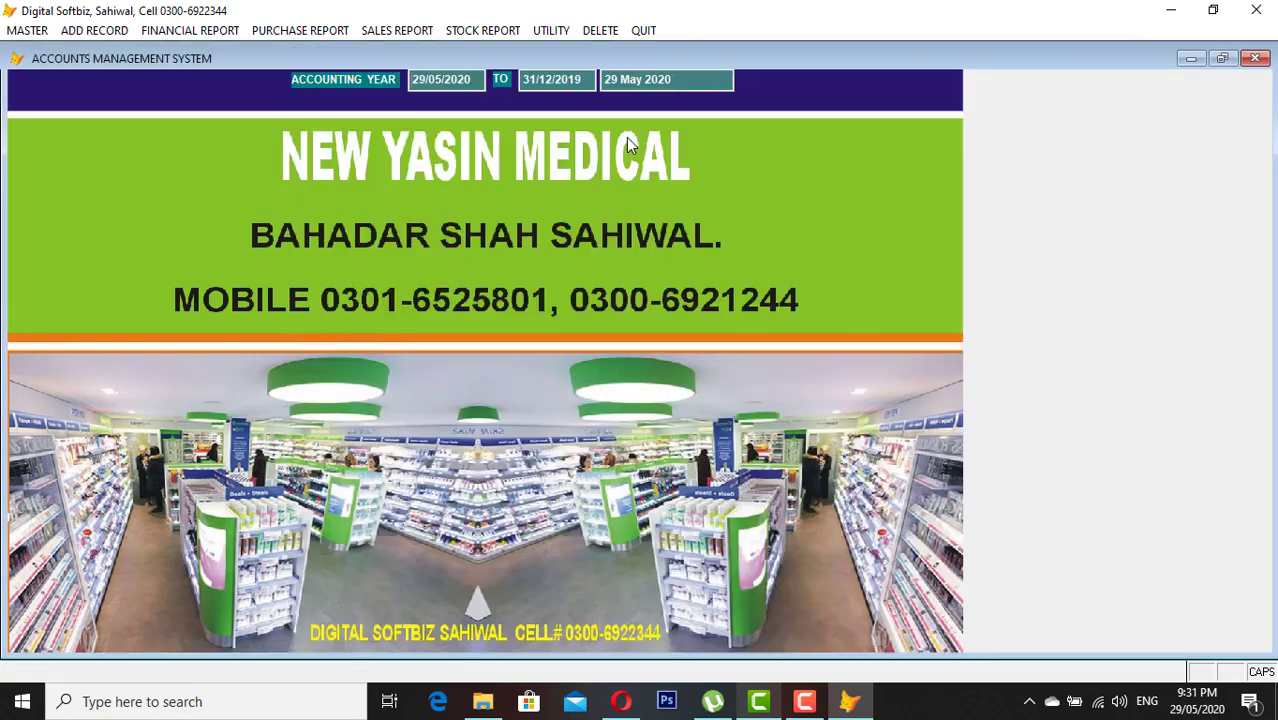
Step: Open the Customer Sales Counter 1 billing screen with date 29/05/2020 and the walking customer
left_click(483, 30)
left_click(230, 14)
left_click(95, 30)
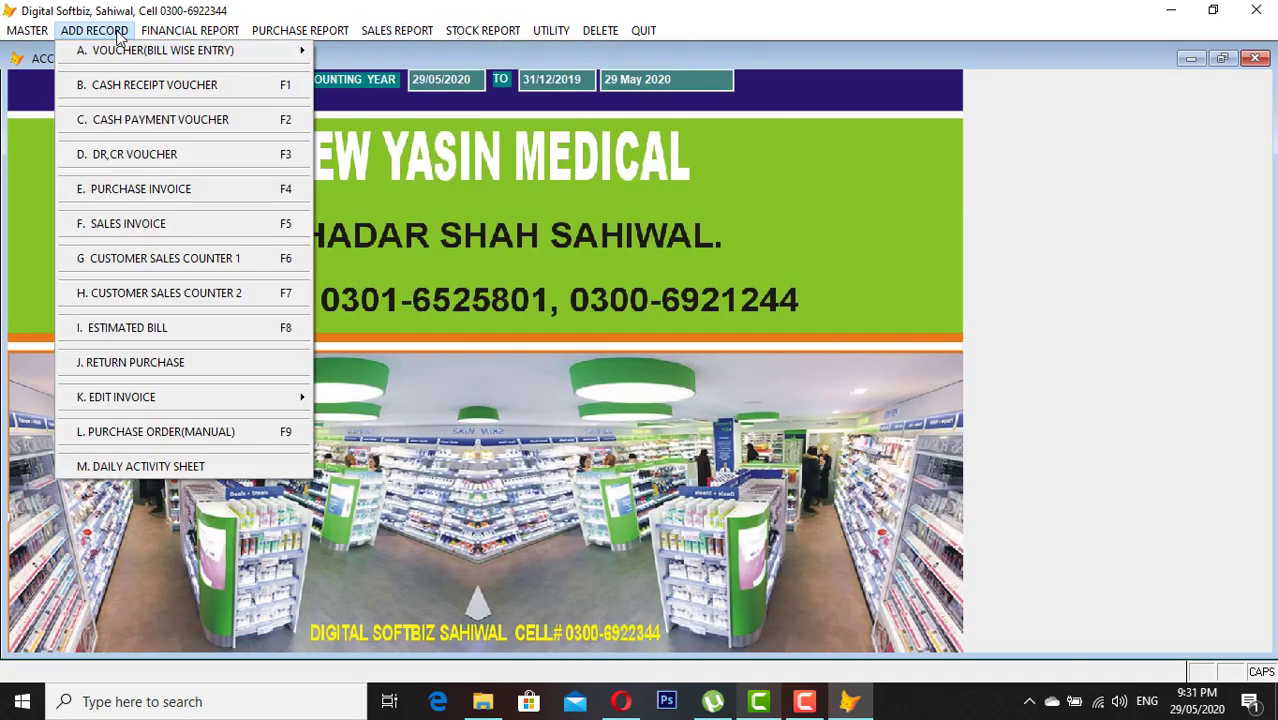
left_click(222, 263)
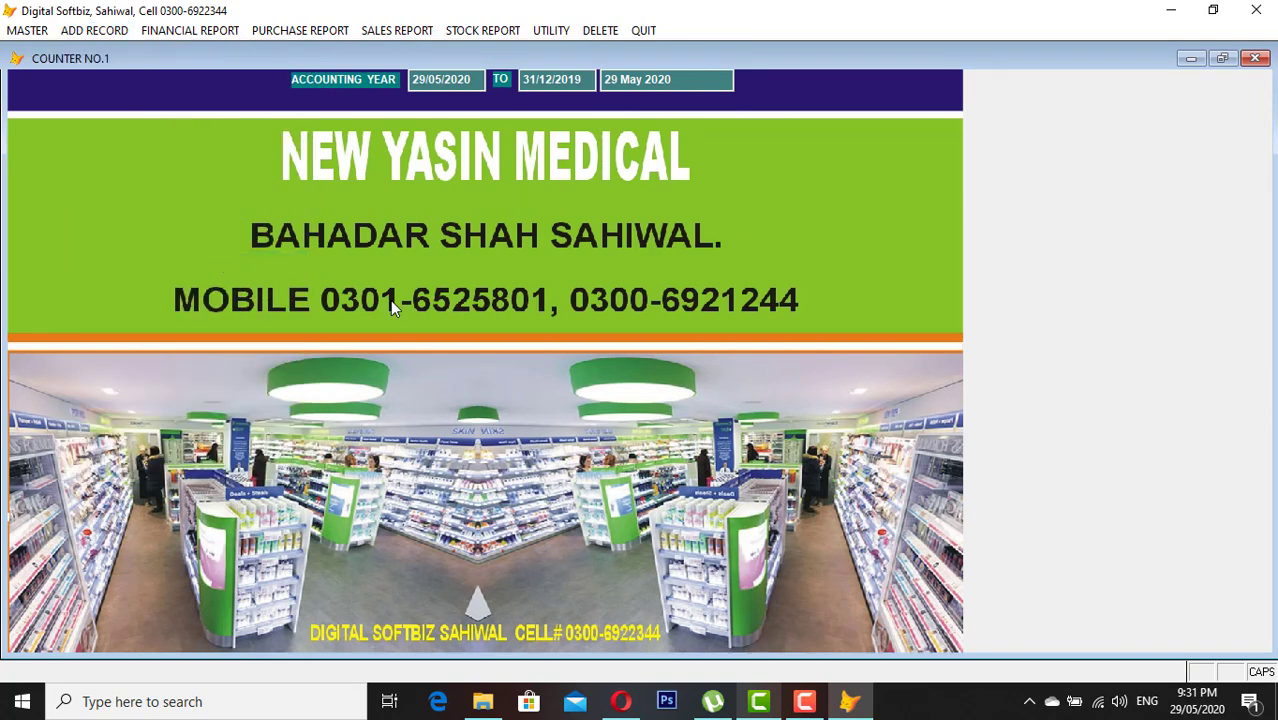
key("Return")
key("Return")
key("Return")
key("Return")
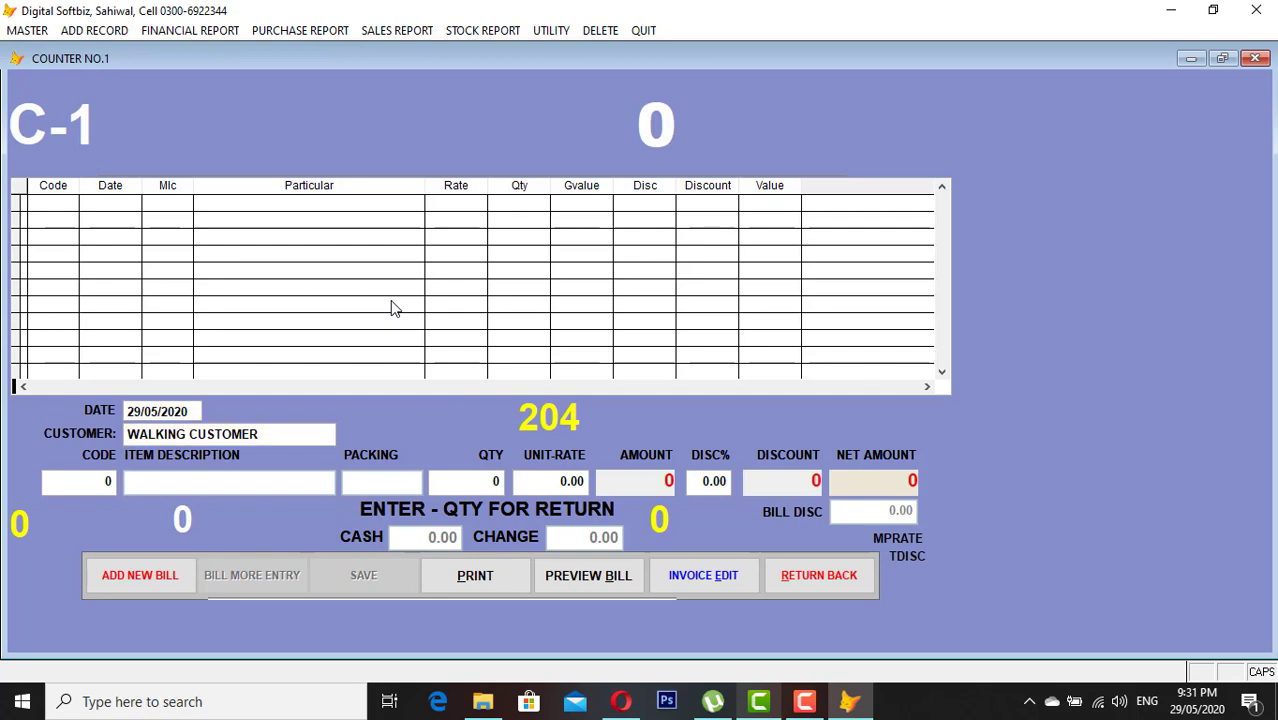
type("RIZ")
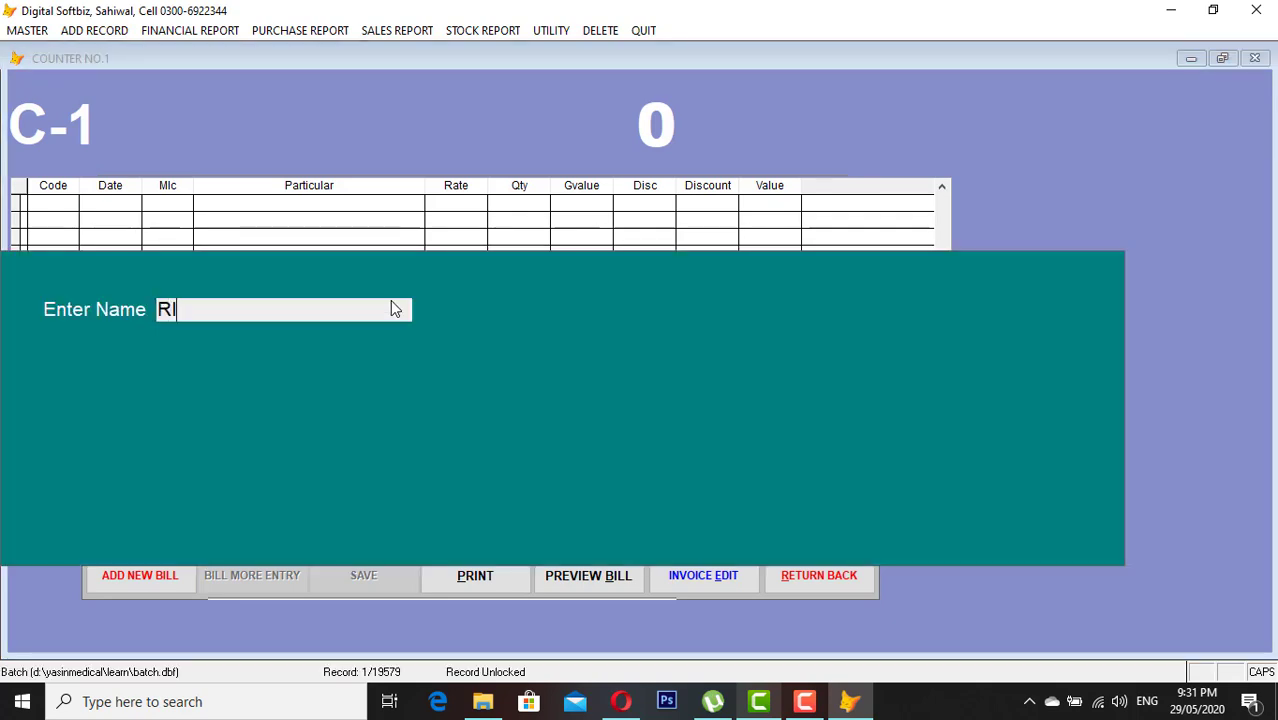
key("Return")
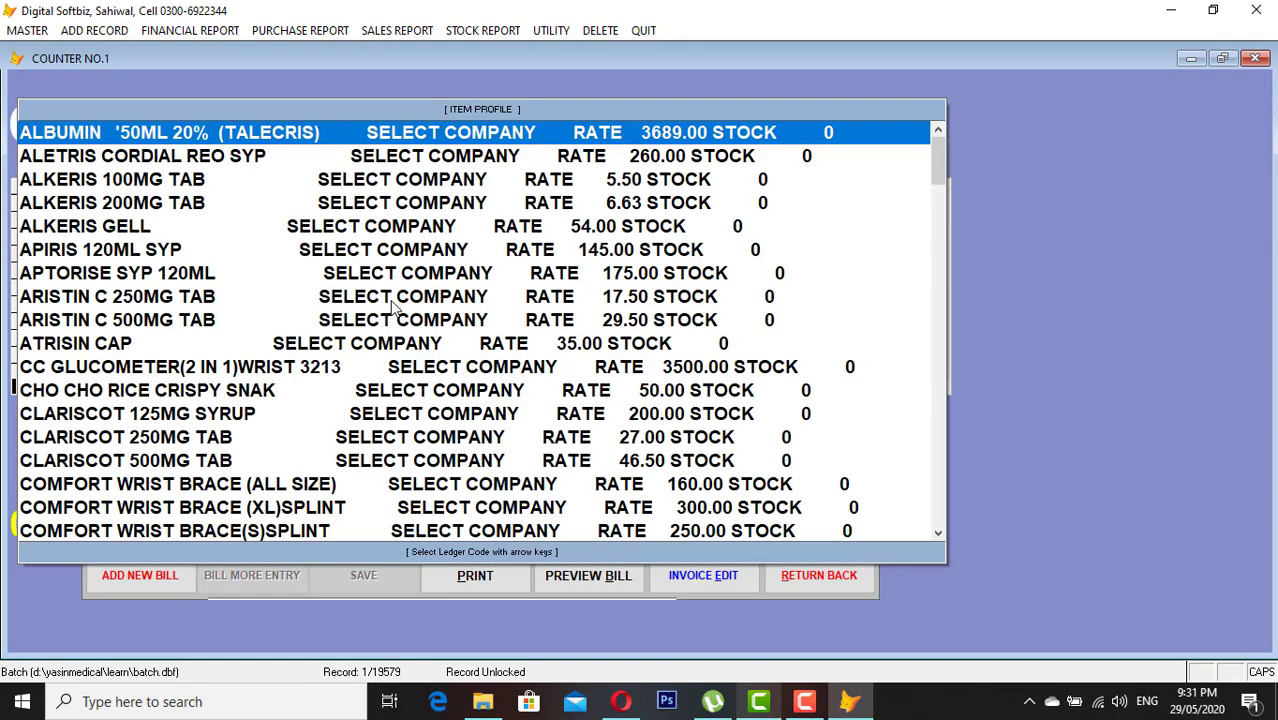
key("Escape")
Step: Search the item profile for RISEK and choose RISEK 20MG CAP for the counter bill
key("Return")
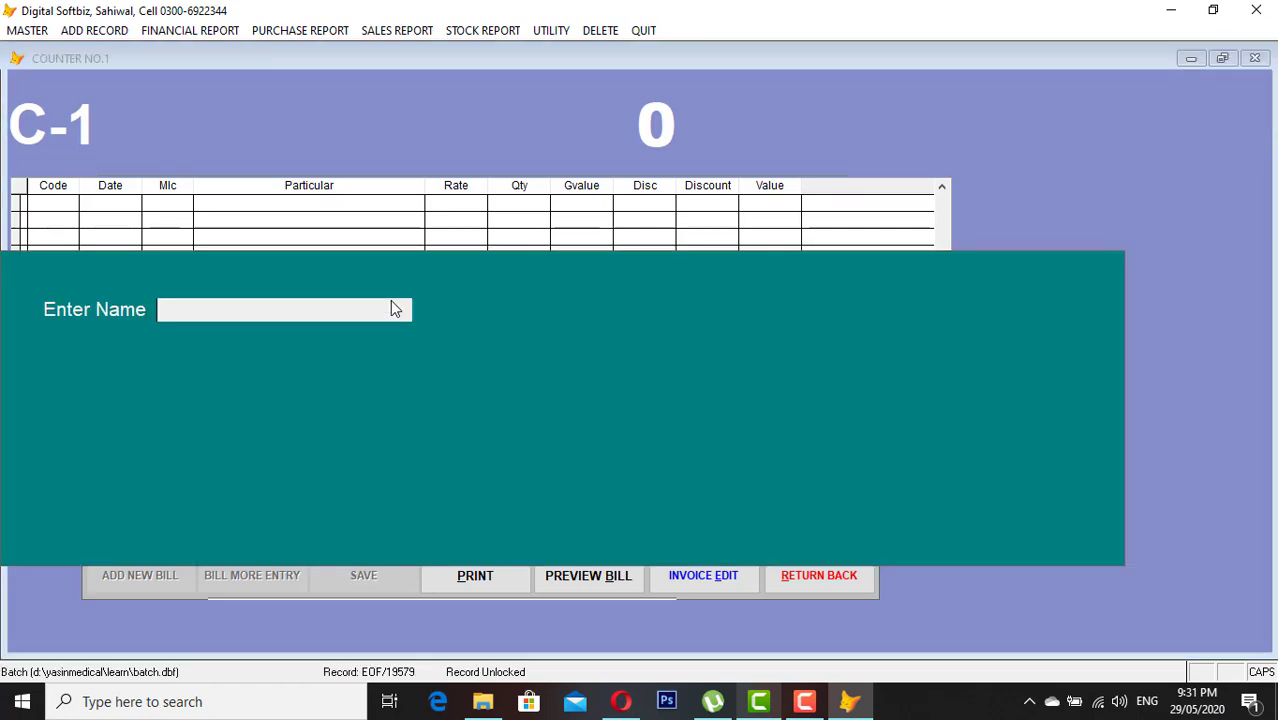
type("RISEK")
key("Return")
key("Down")
key("Down")
key("Down")
key("Down")
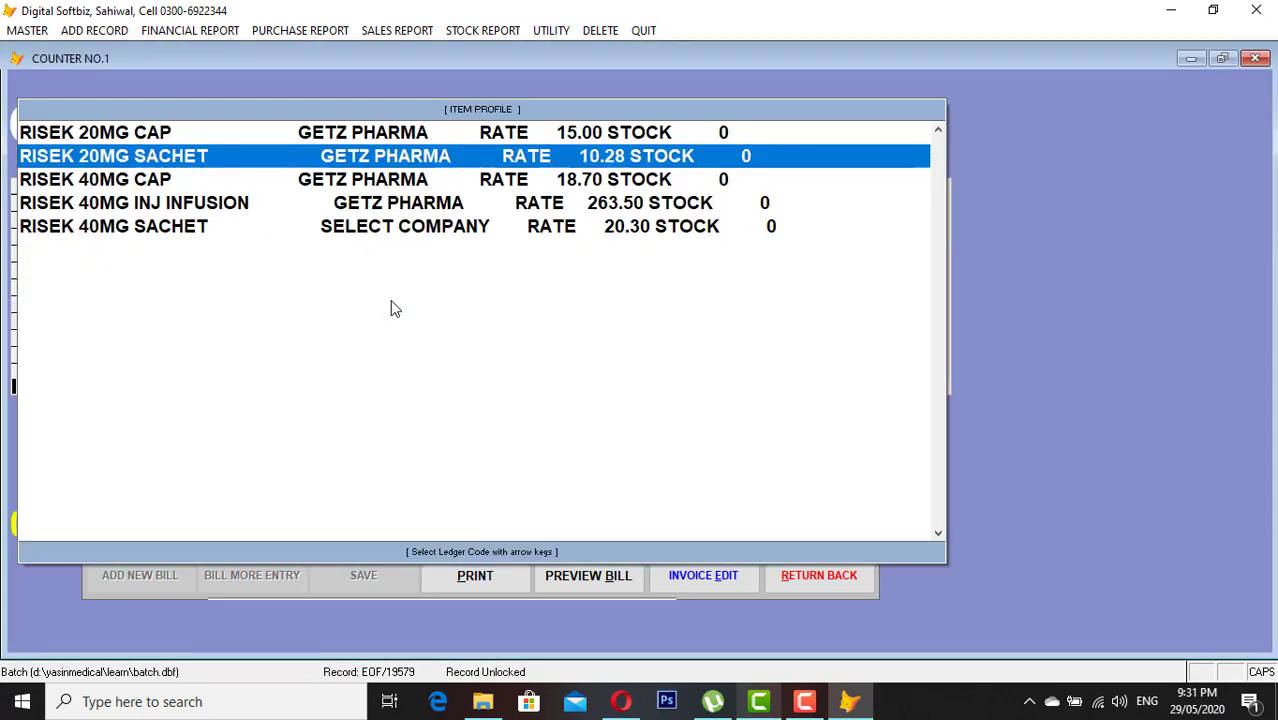
key("Up")
key("Up")
key("Up")
key("Up")
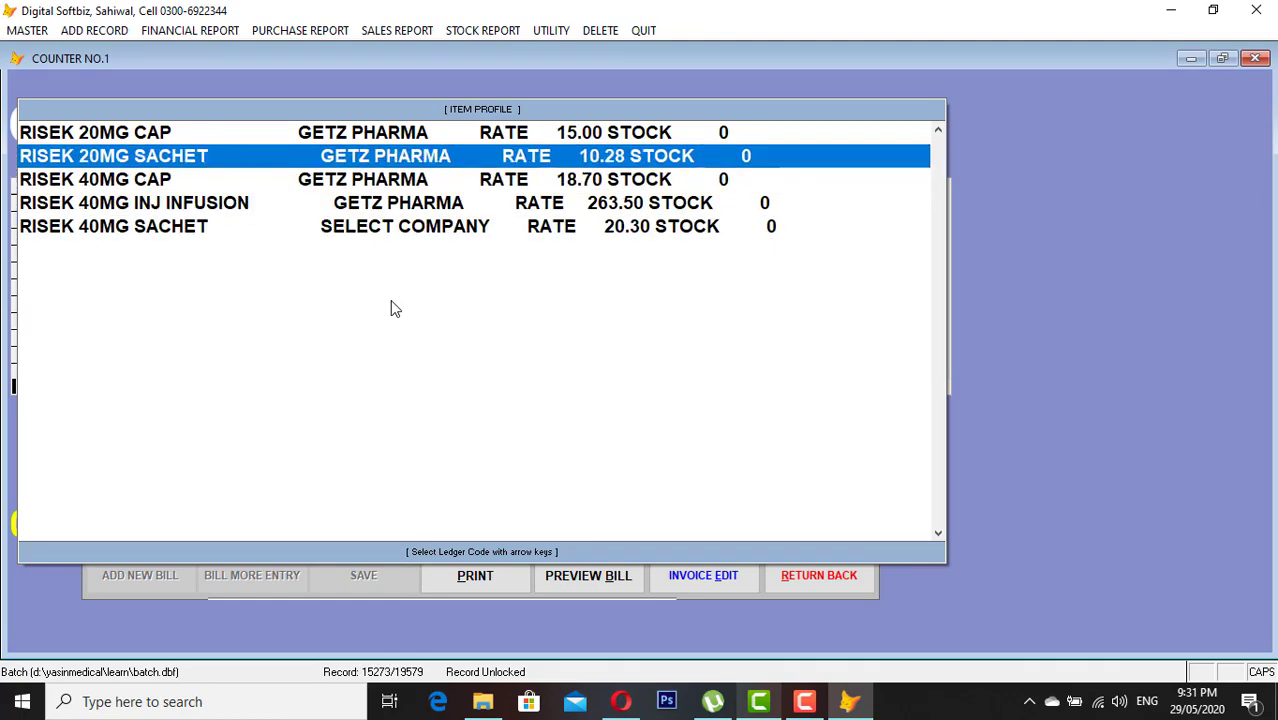
key("Return")
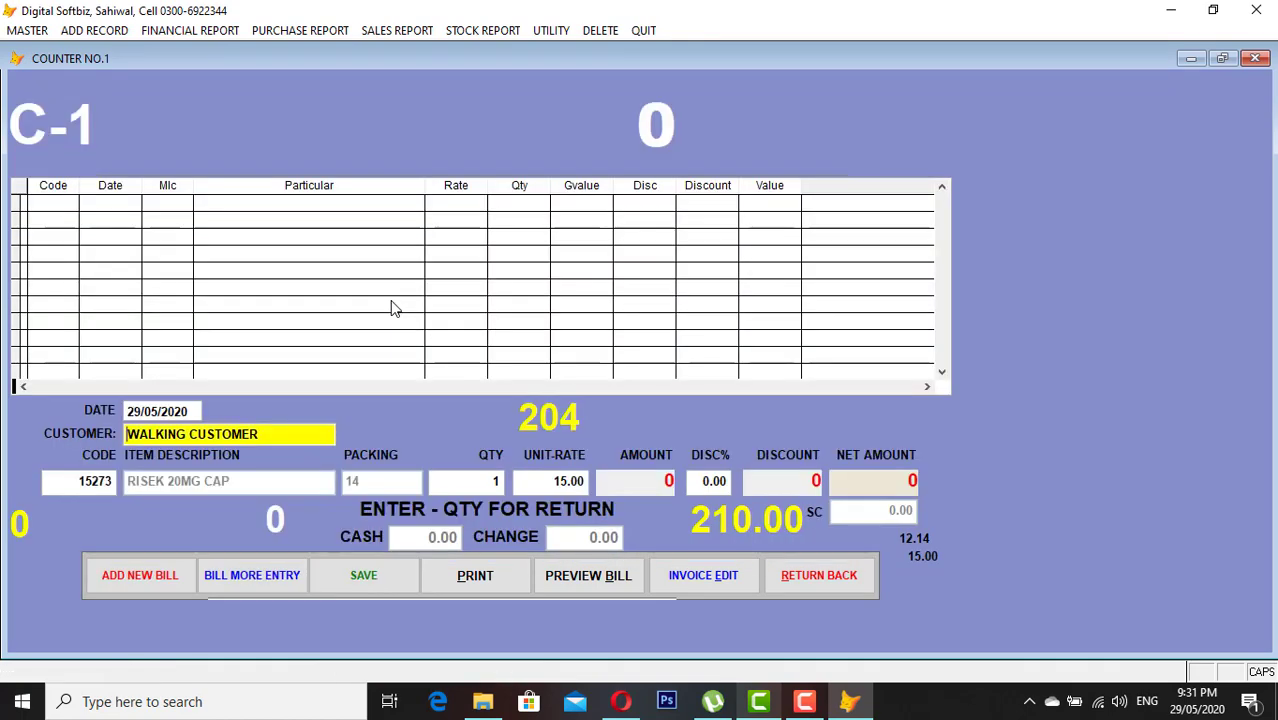
Step: Enter a quantity of 20 for RISEK 20MG CAP and save the line to the walking customer's bill
key("Return")
key("Return")
key("Return")
key("Return")
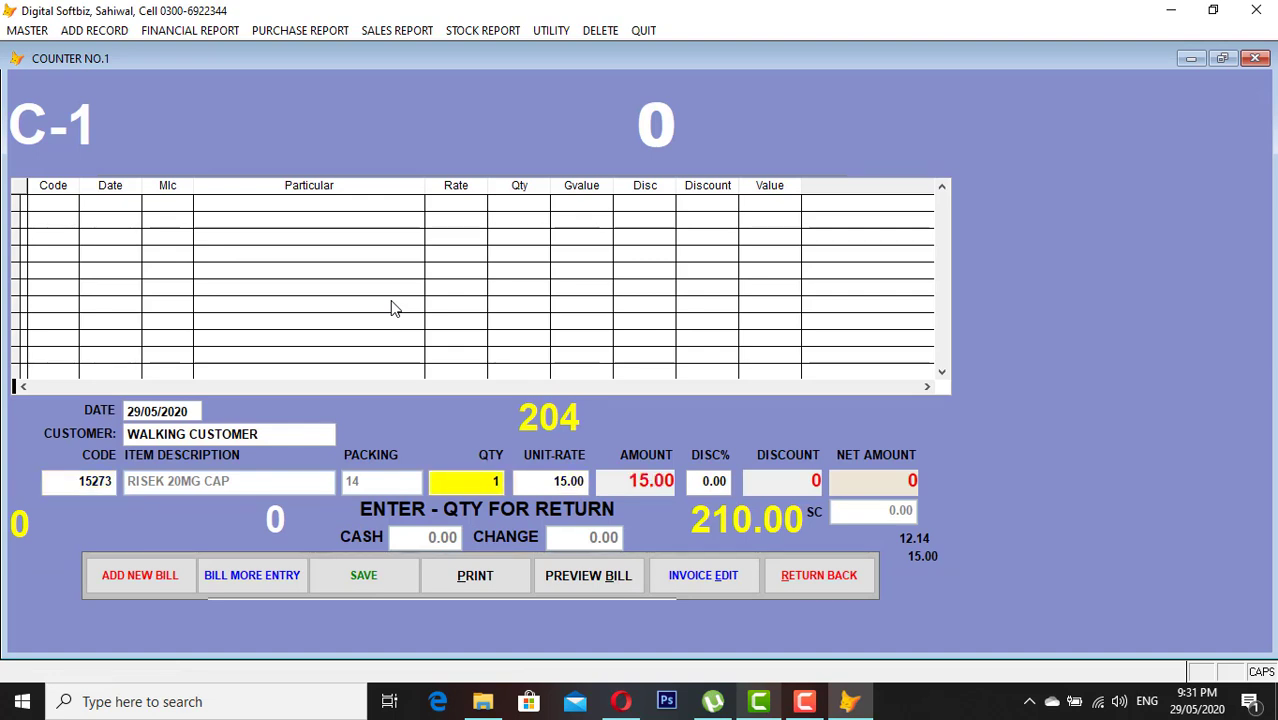
key("Return")
key("Return")
key("Return")
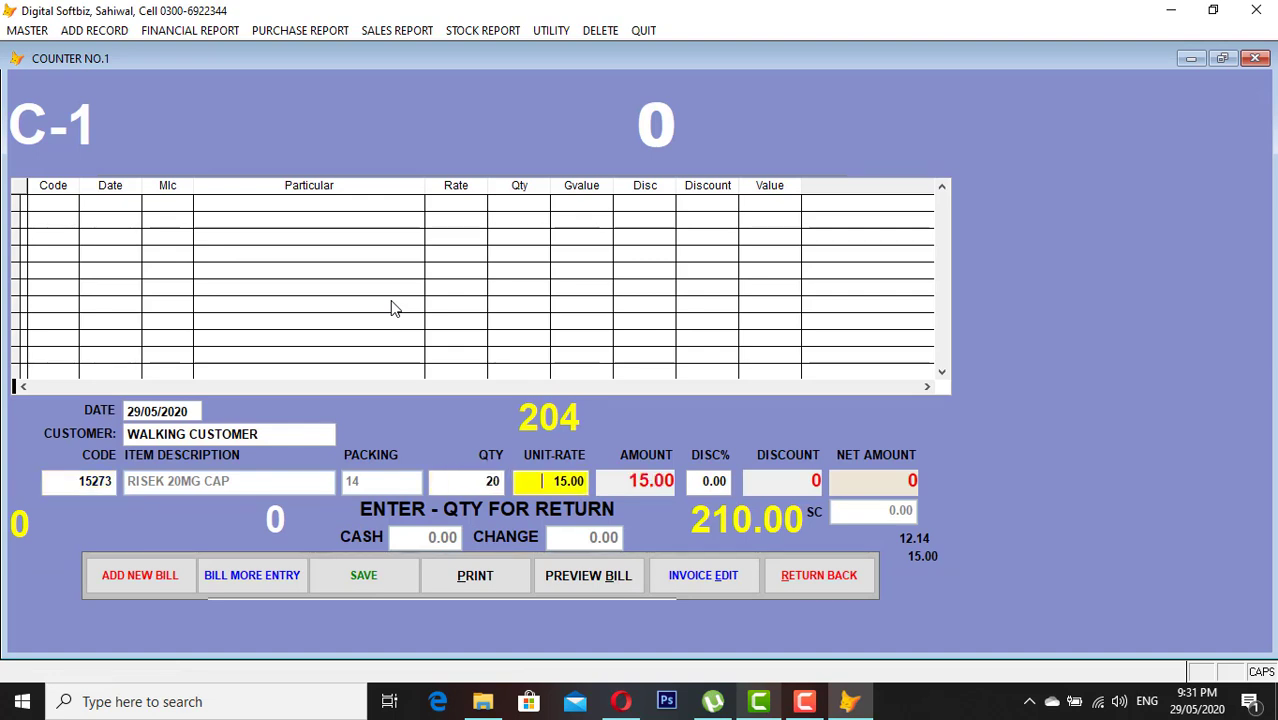
key("Return")
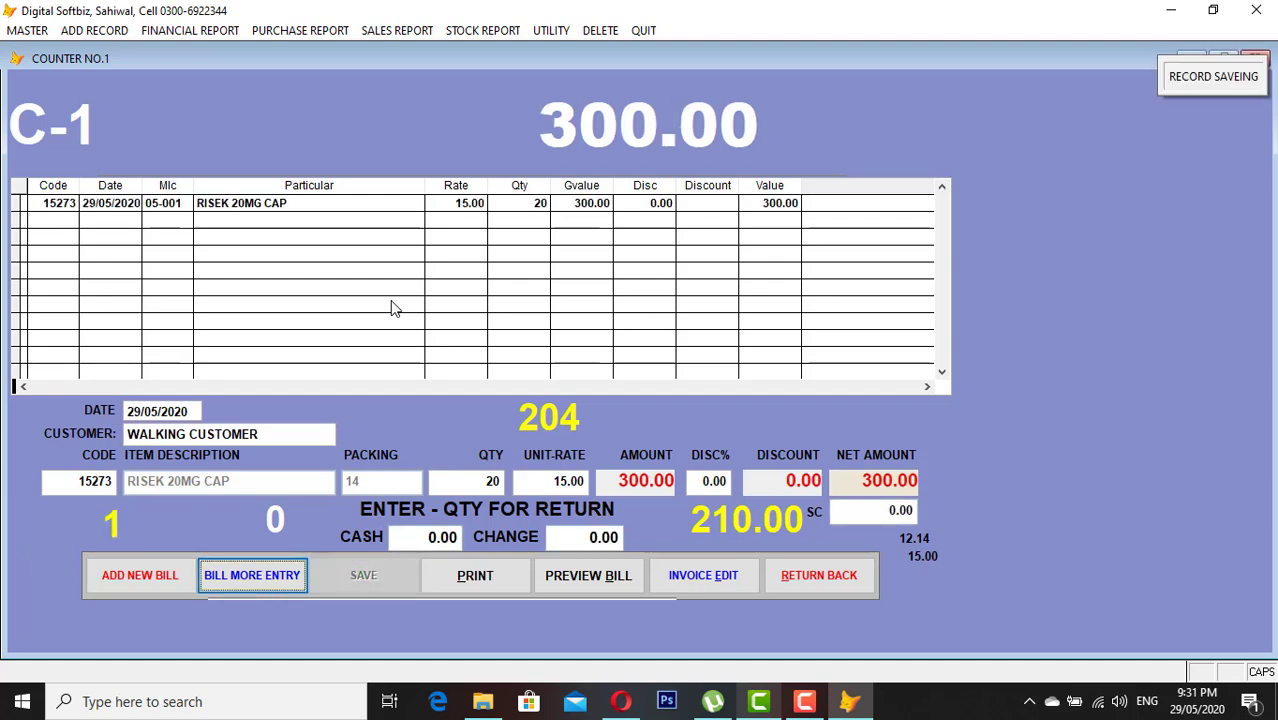
Step: Preview the saved counter bill, close the preview and leave the Counter No. 1 screen
left_click(573, 568)
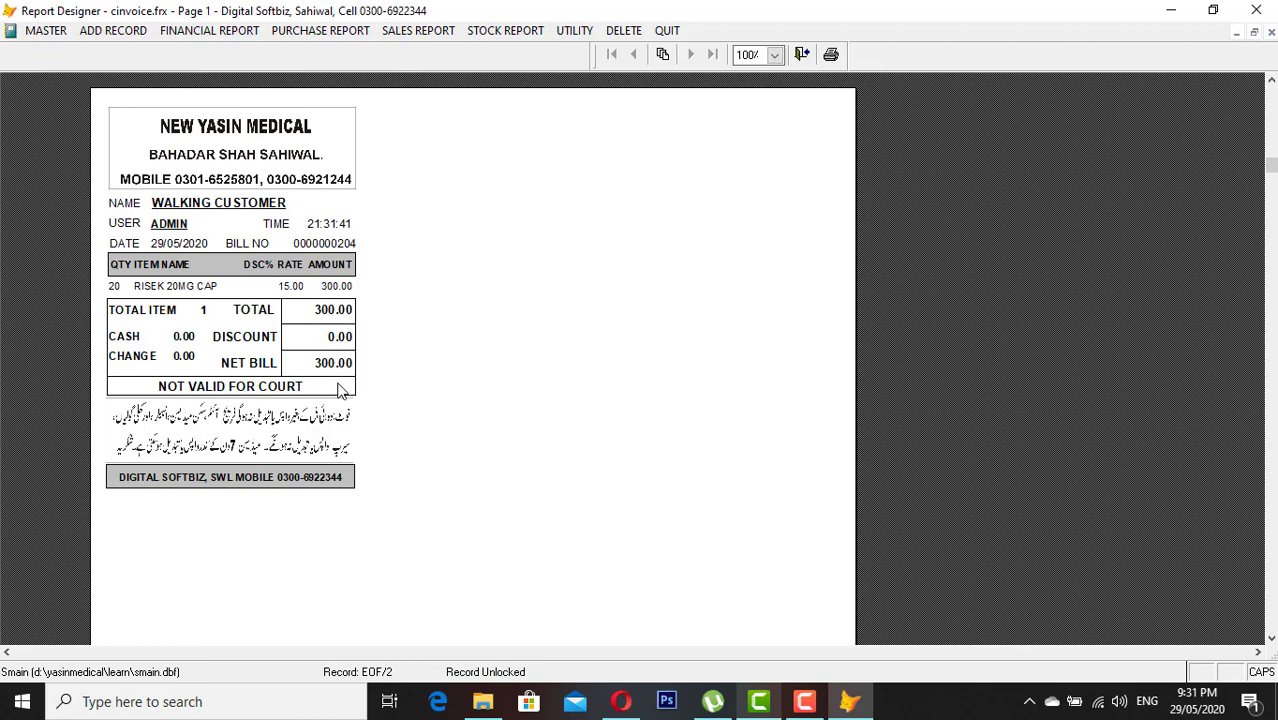
key("Escape")
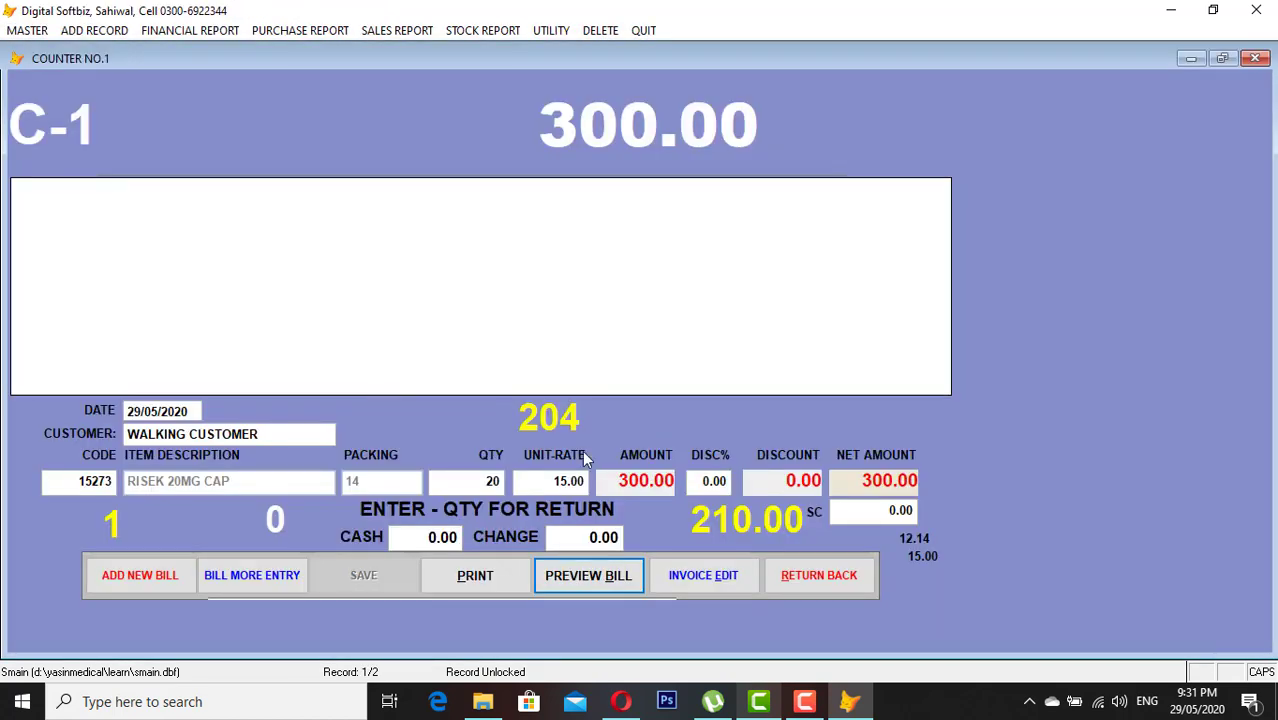
left_click(793, 580)
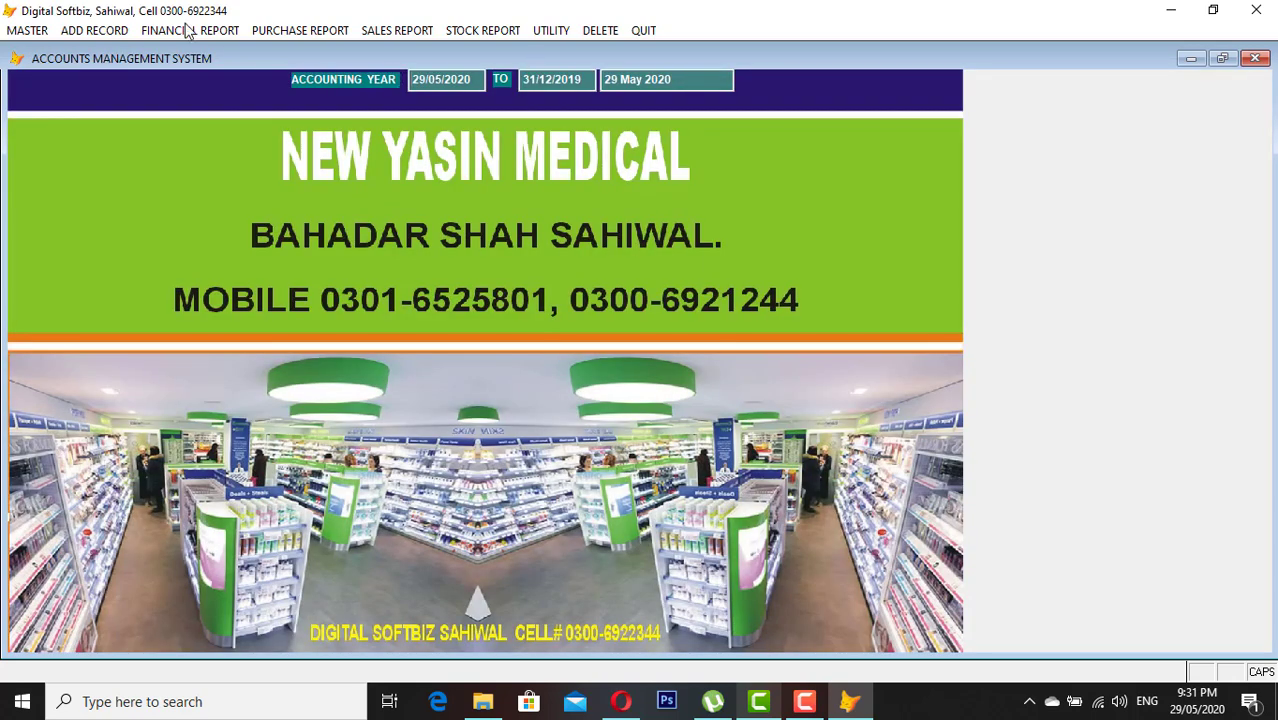
Step: Transfer the counter sales to the main program and acknowledge both messages
left_click(551, 30)
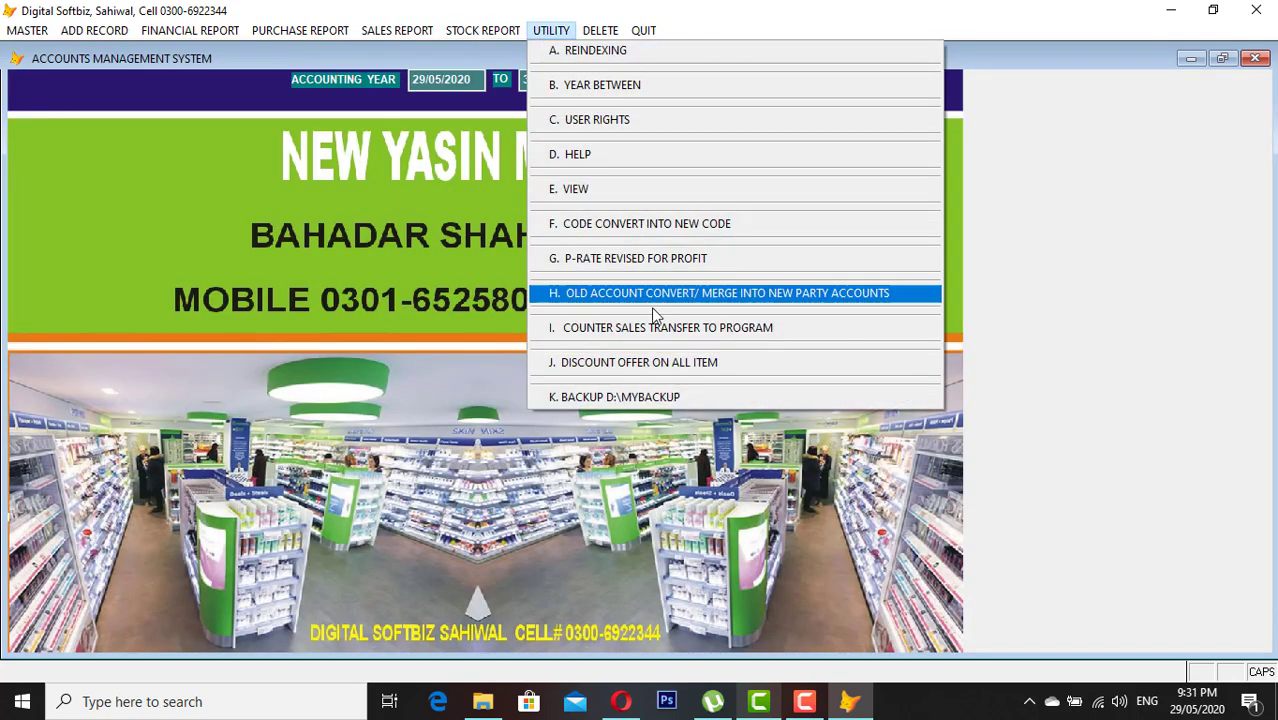
left_click(720, 337)
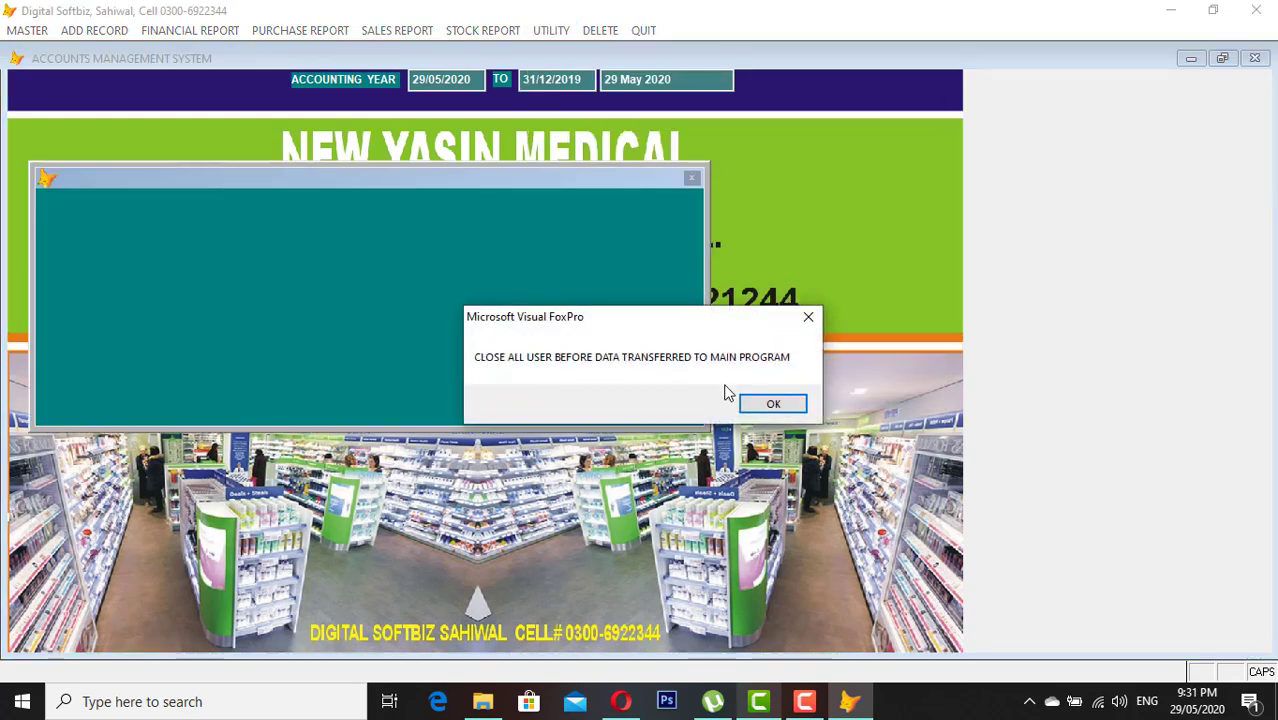
left_click(757, 401)
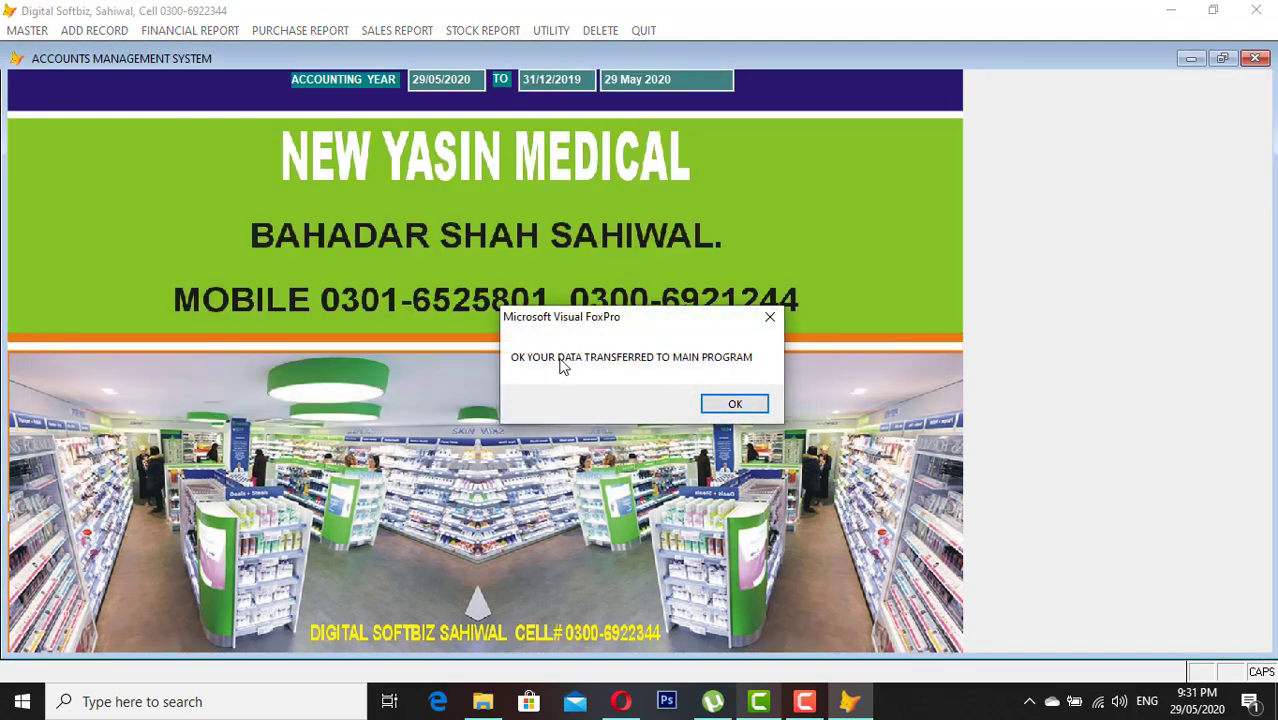
left_click(733, 402)
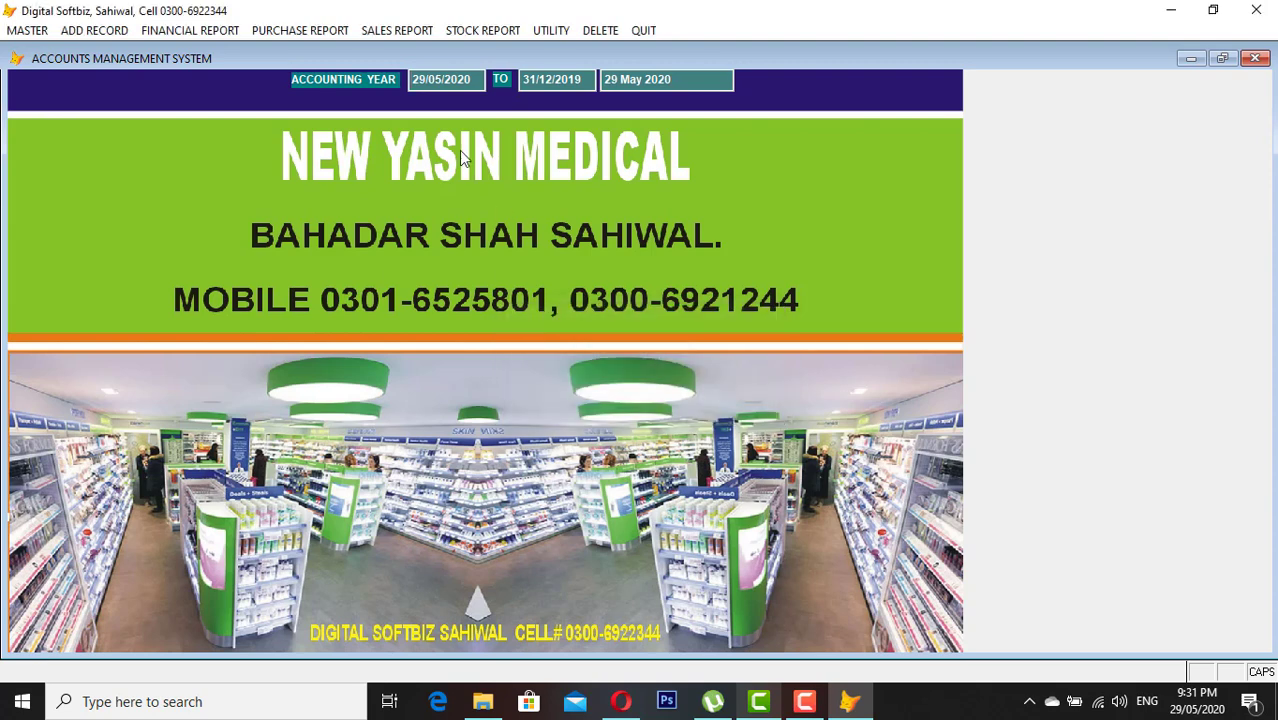
Step: Preview the daily sales report from 29/05/2020 to 29/05/2020 on screen, and close it
left_click(397, 30)
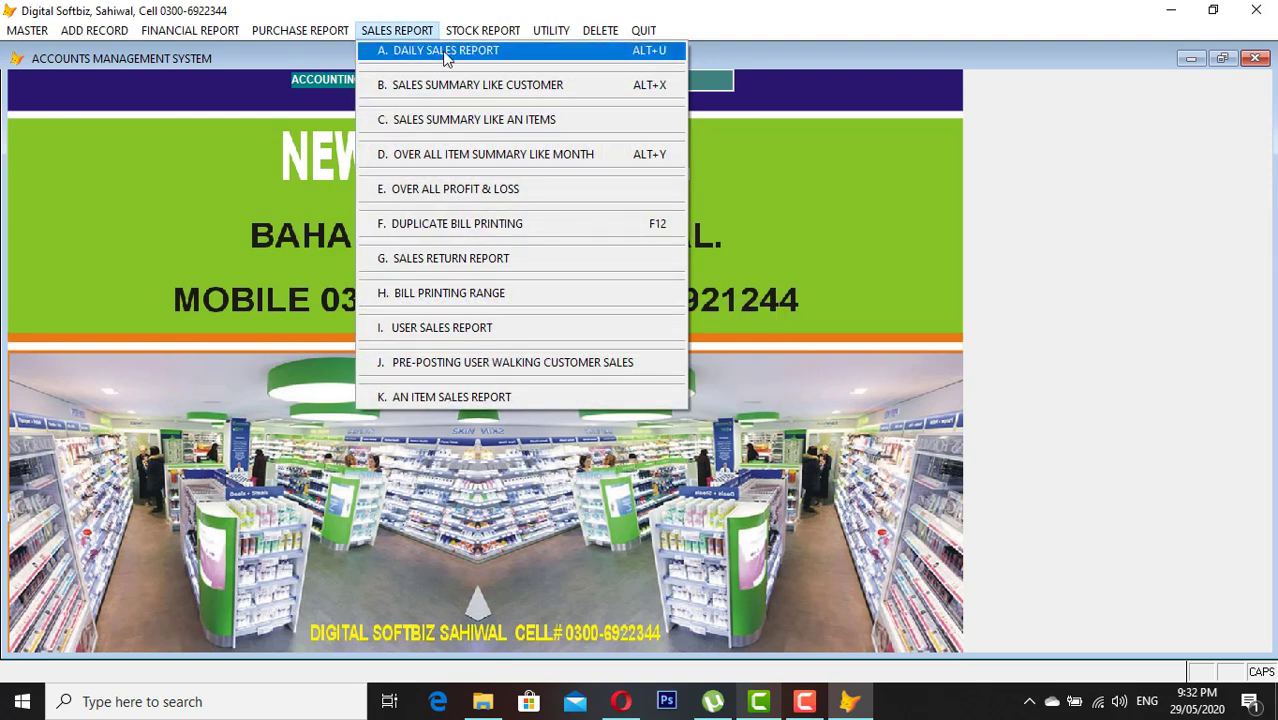
left_click(446, 52)
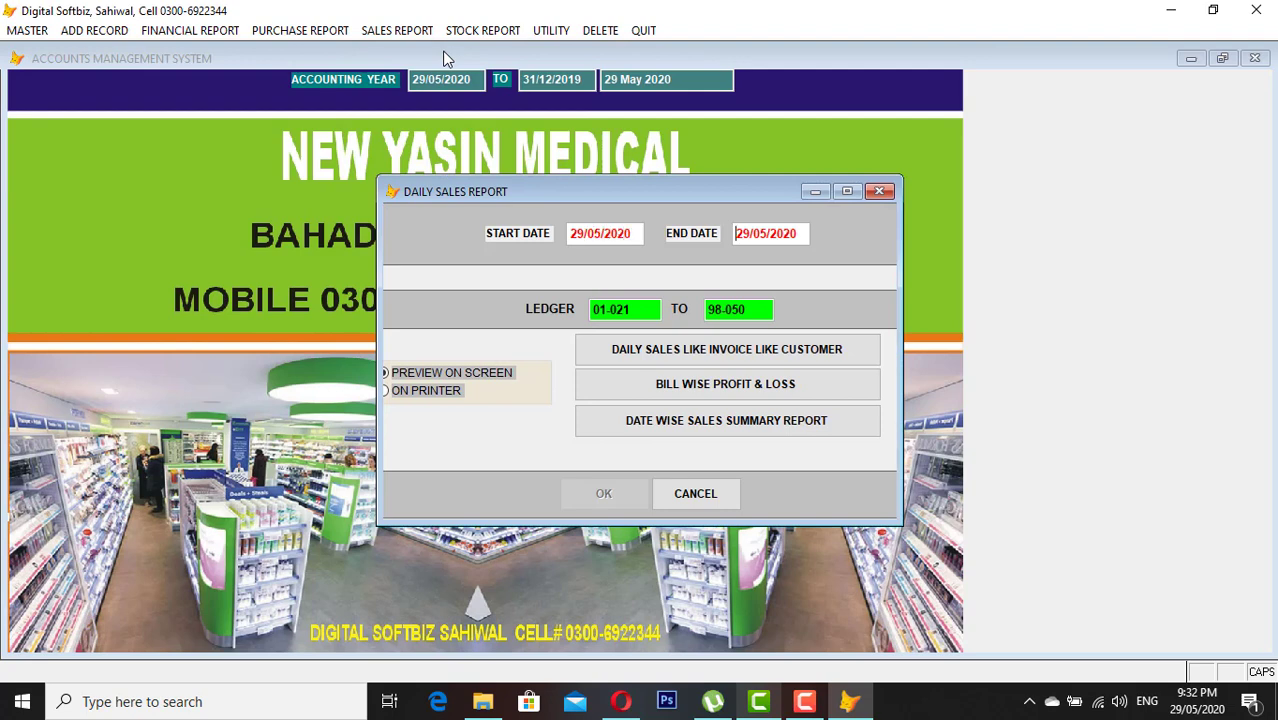
key("Return")
key("Return")
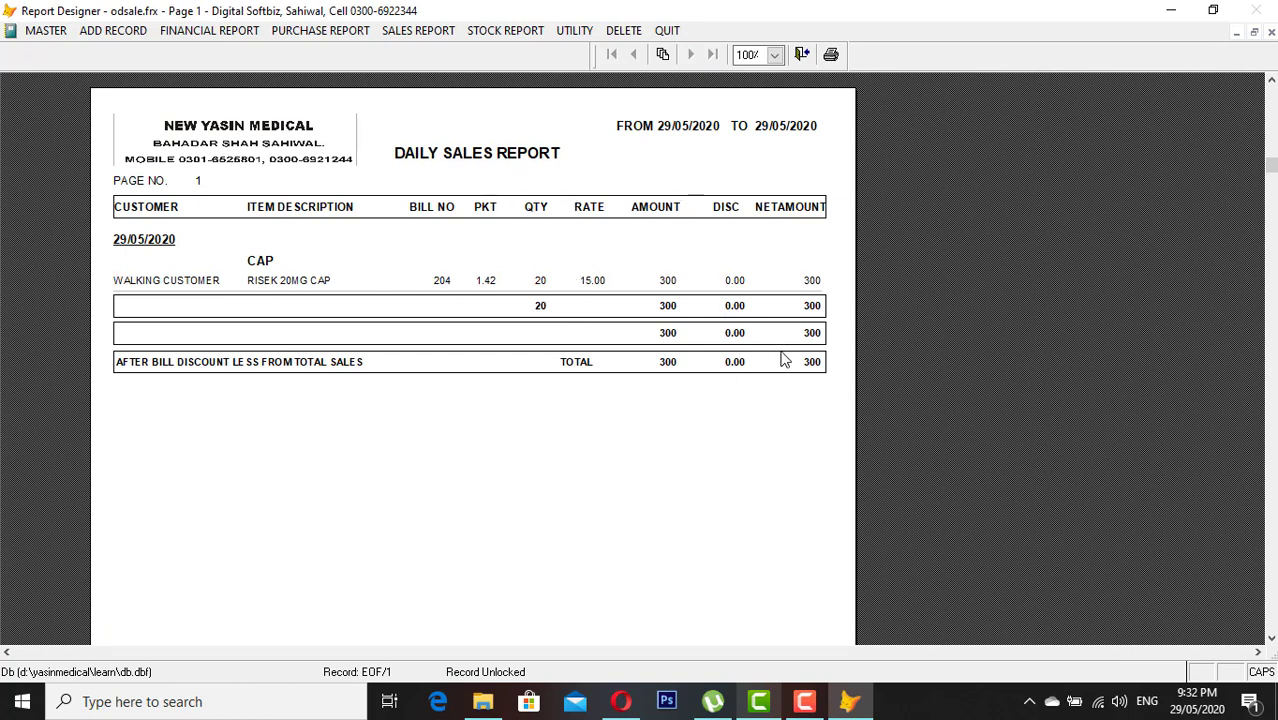
key("Escape")
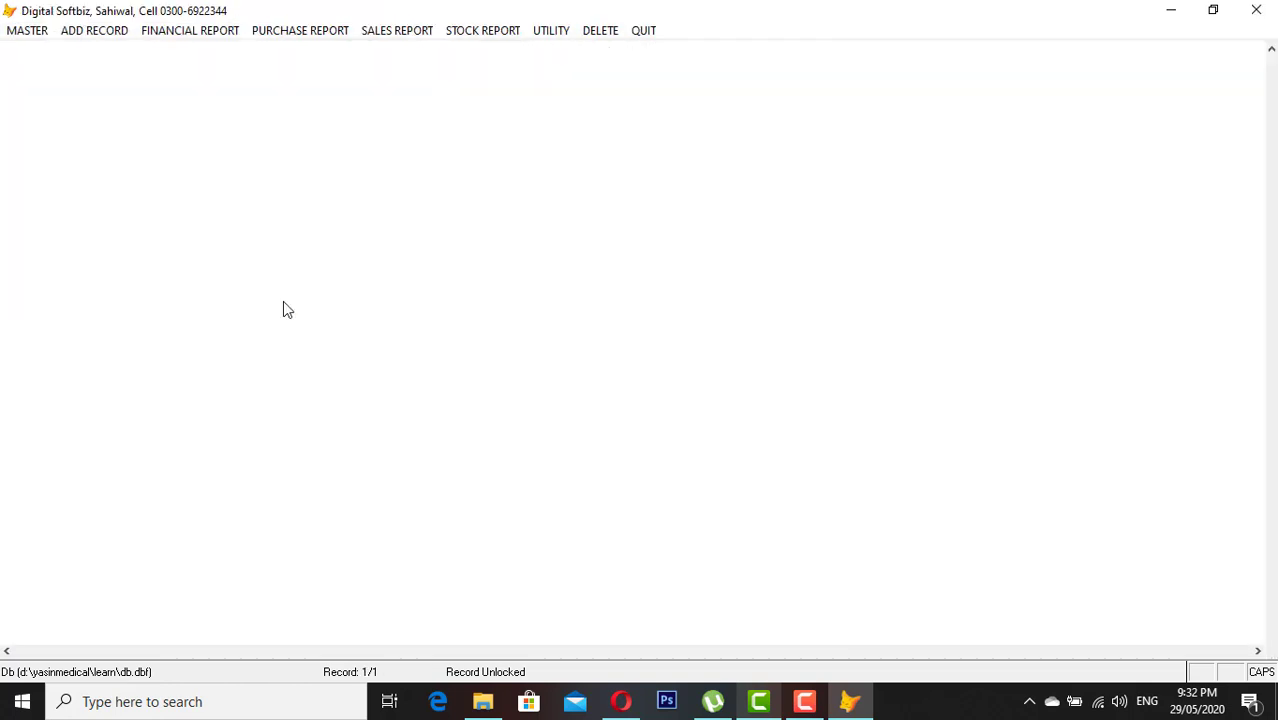
Step: Start a new sales invoice dated 29/05/2020 and select the customer's ledger account by searching for the customer's name
left_click(116, 30)
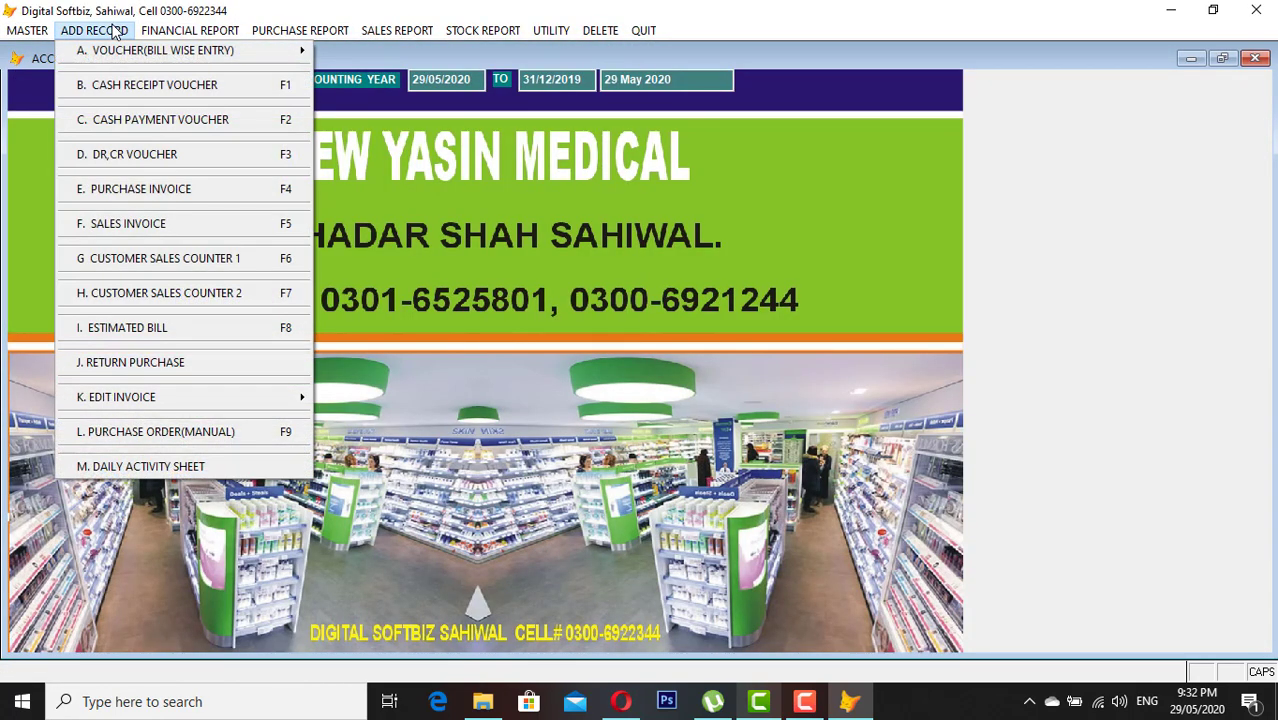
left_click(179, 223)
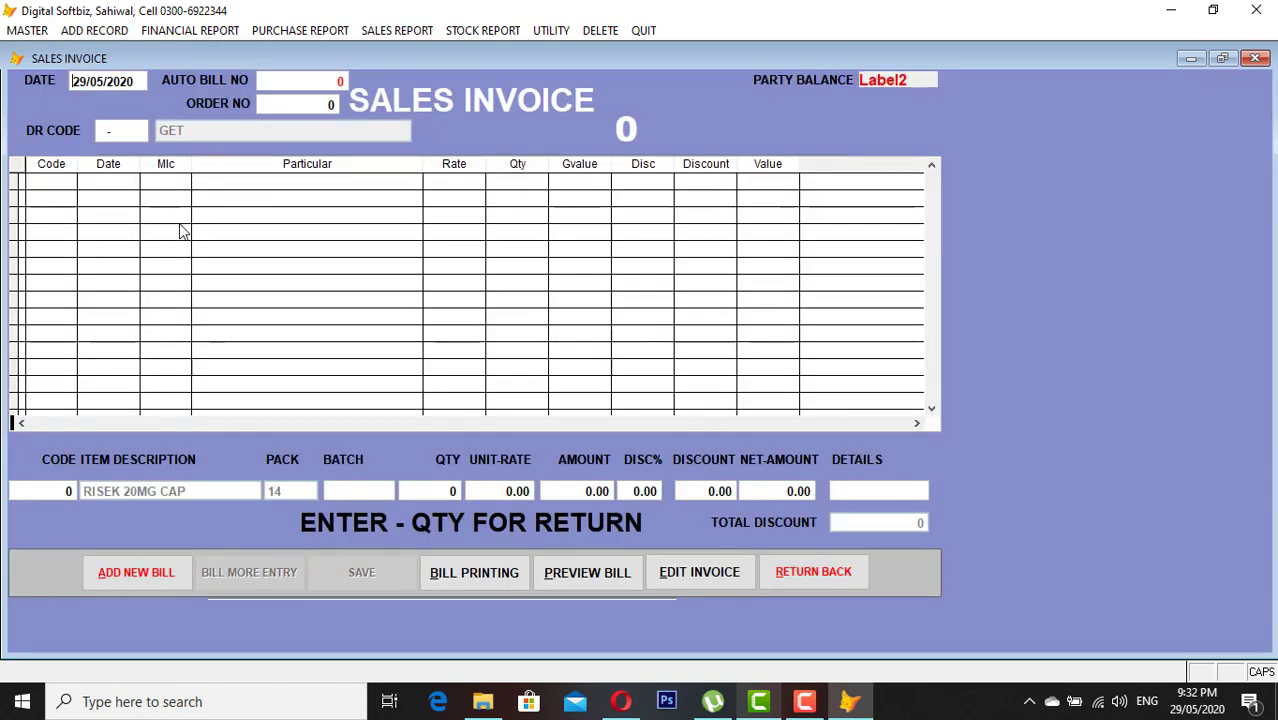
key("Return")
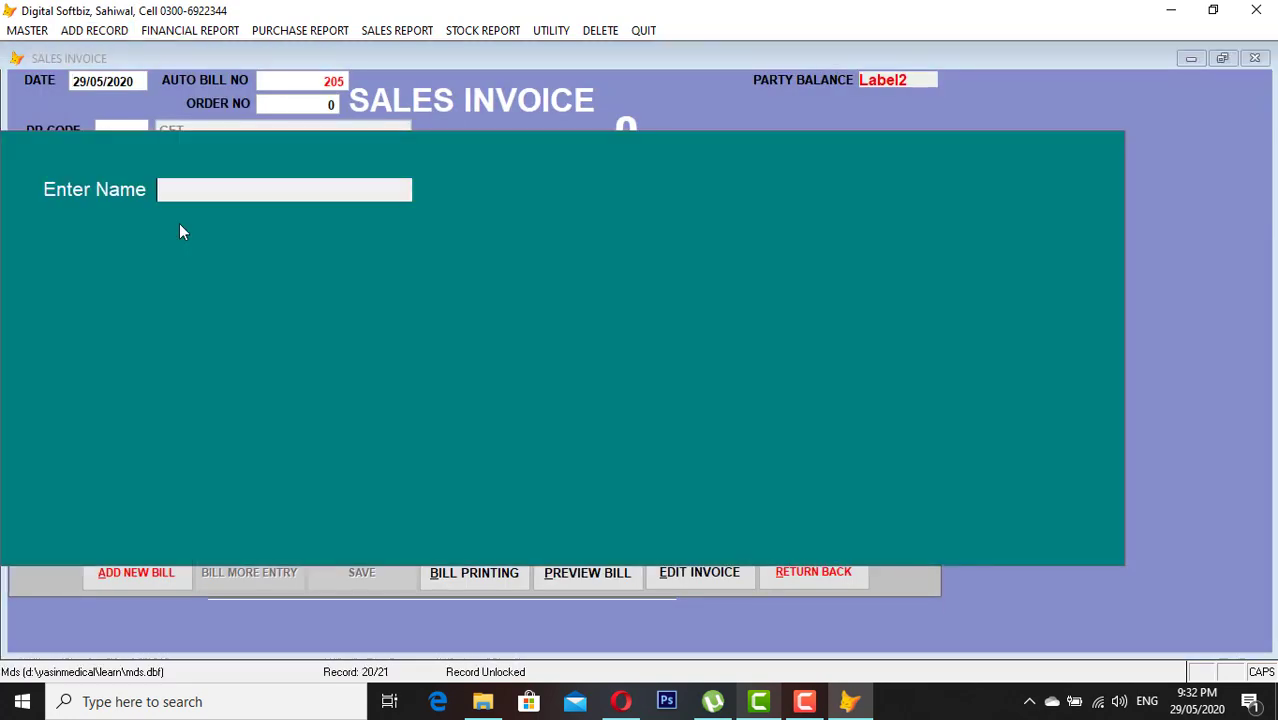
type("ALI")
key("Return")
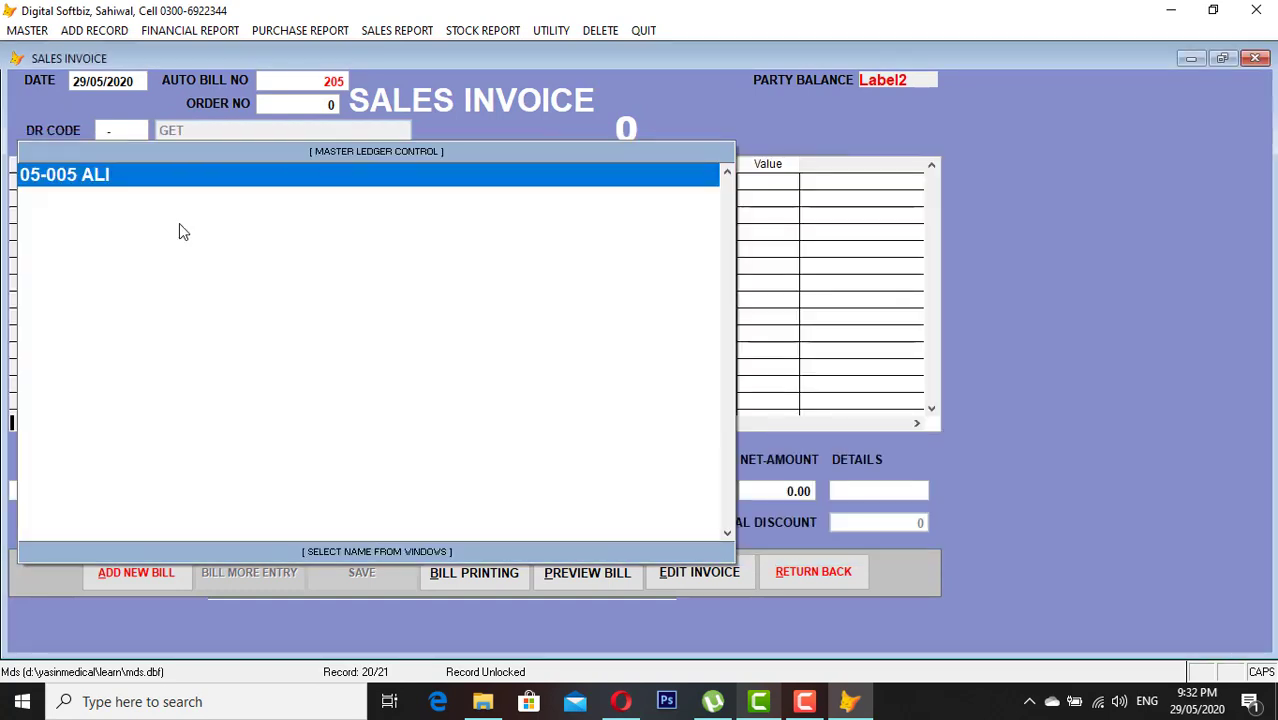
key("Return")
key("Return")
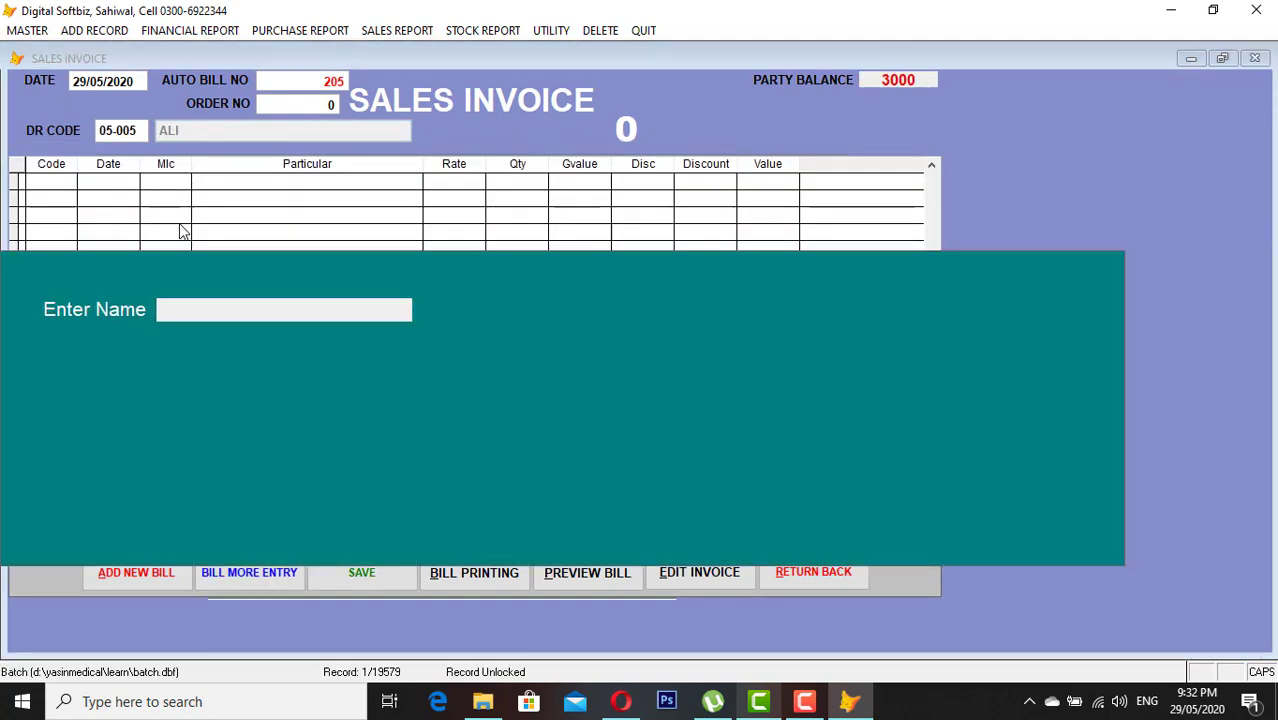
Step: Search the item profile for the RISEK products and choose RISEK 20MG CAP for the sales invoice
type("RISKE")
key("BackSpace")
key("BackSpace")
type("E")
key("Return")
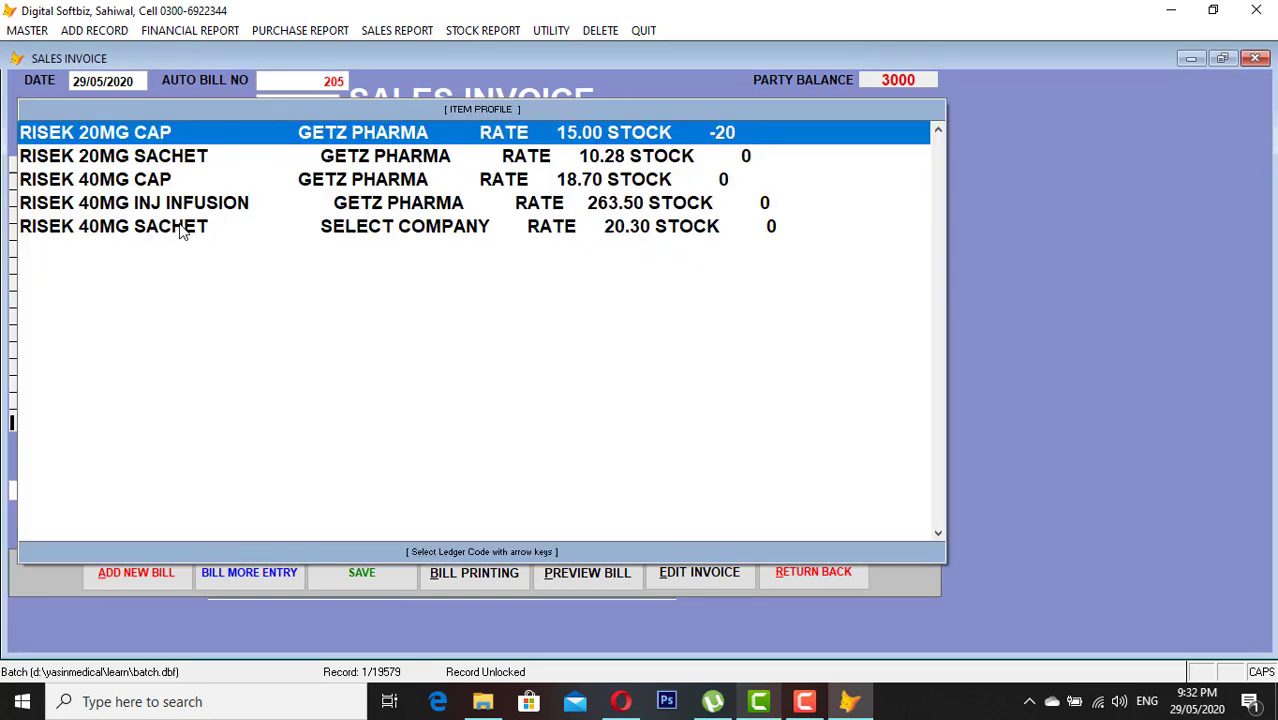
key("Return")
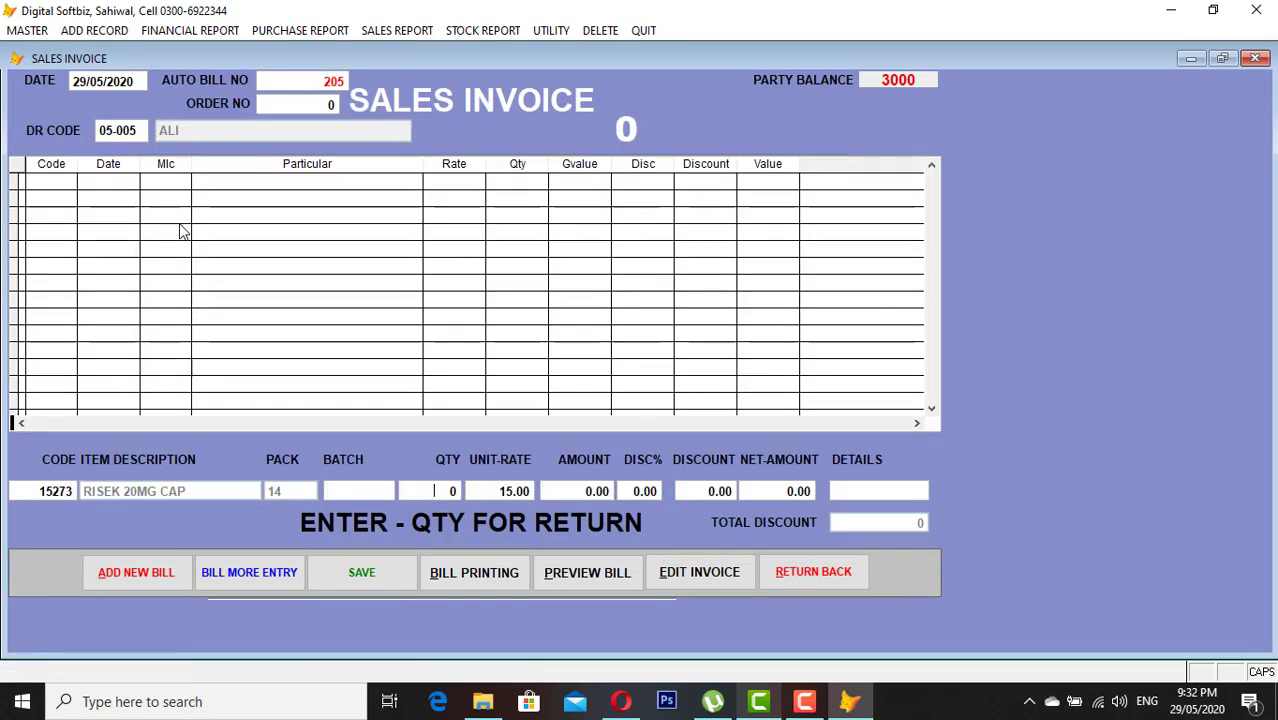
Step: Enter a quantity of 20 for RISEK 20MG CAP and save the line to the sales invoice
key("Return")
key("Return")
key("Return")
key("Return")
key("Return")
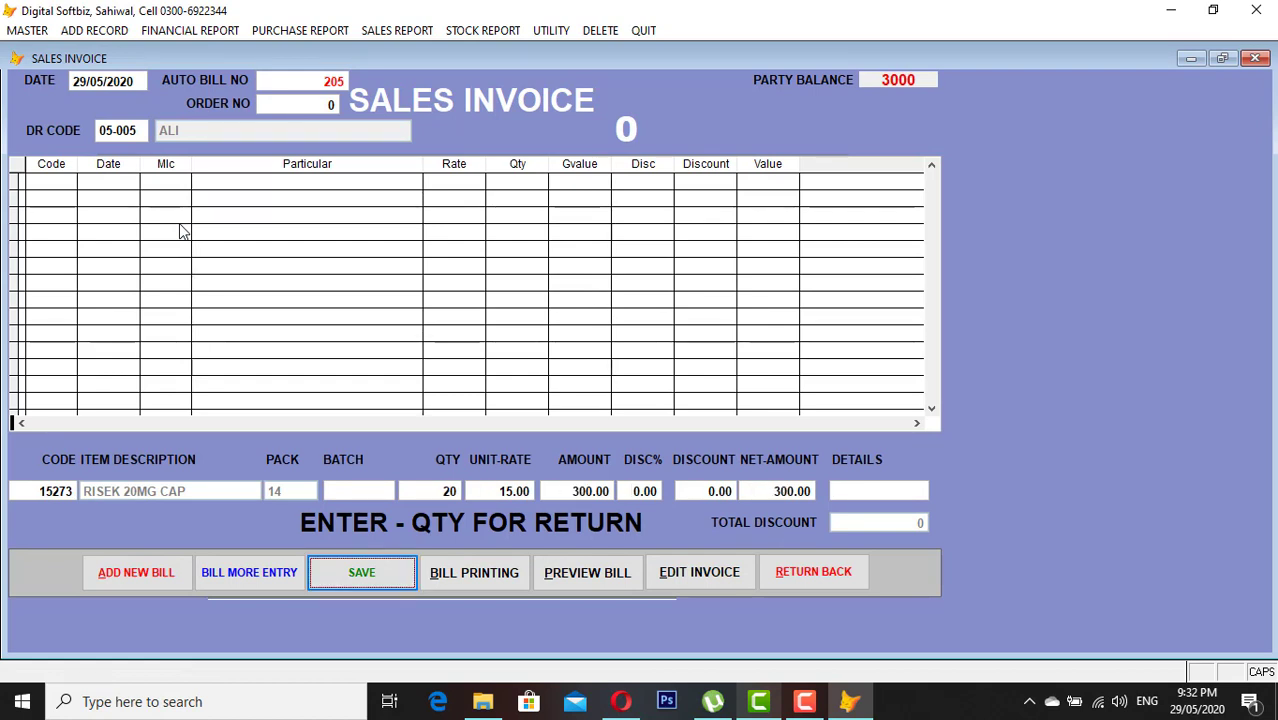
key("Return")
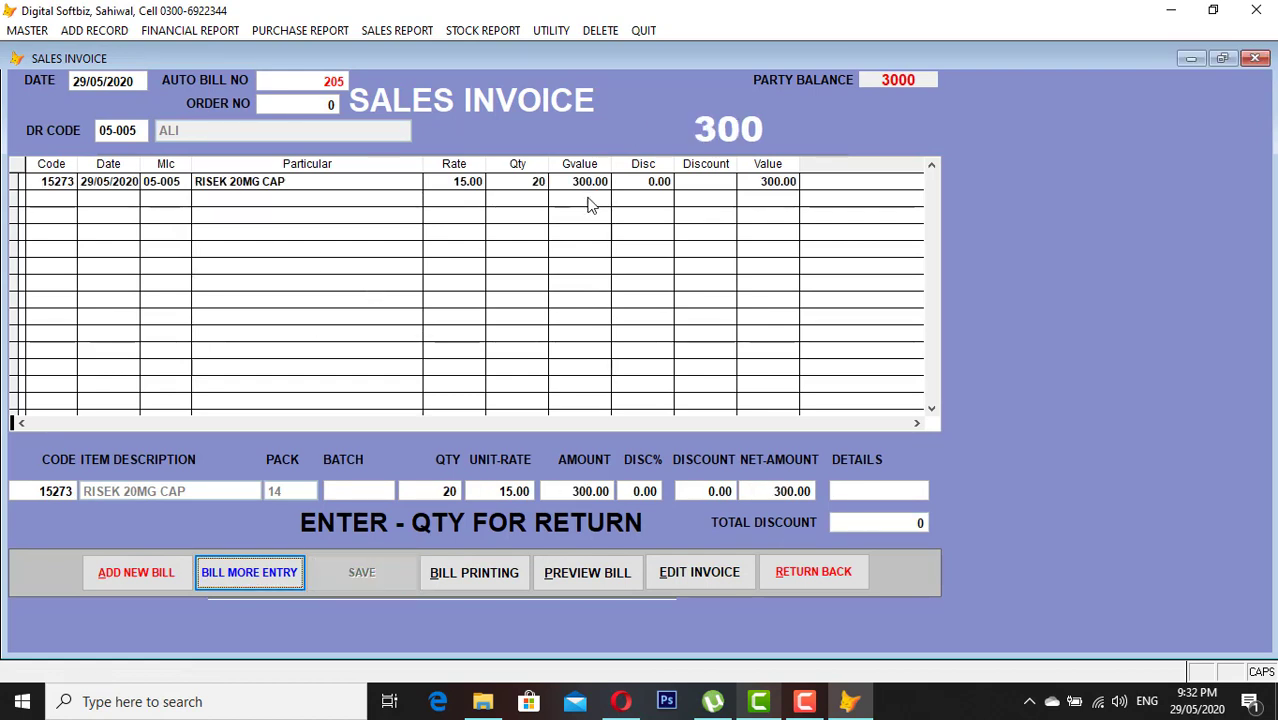
Step: Preview the customer's sales invoice with its balances, close the preview and leave the sales invoice screen
left_click(587, 574)
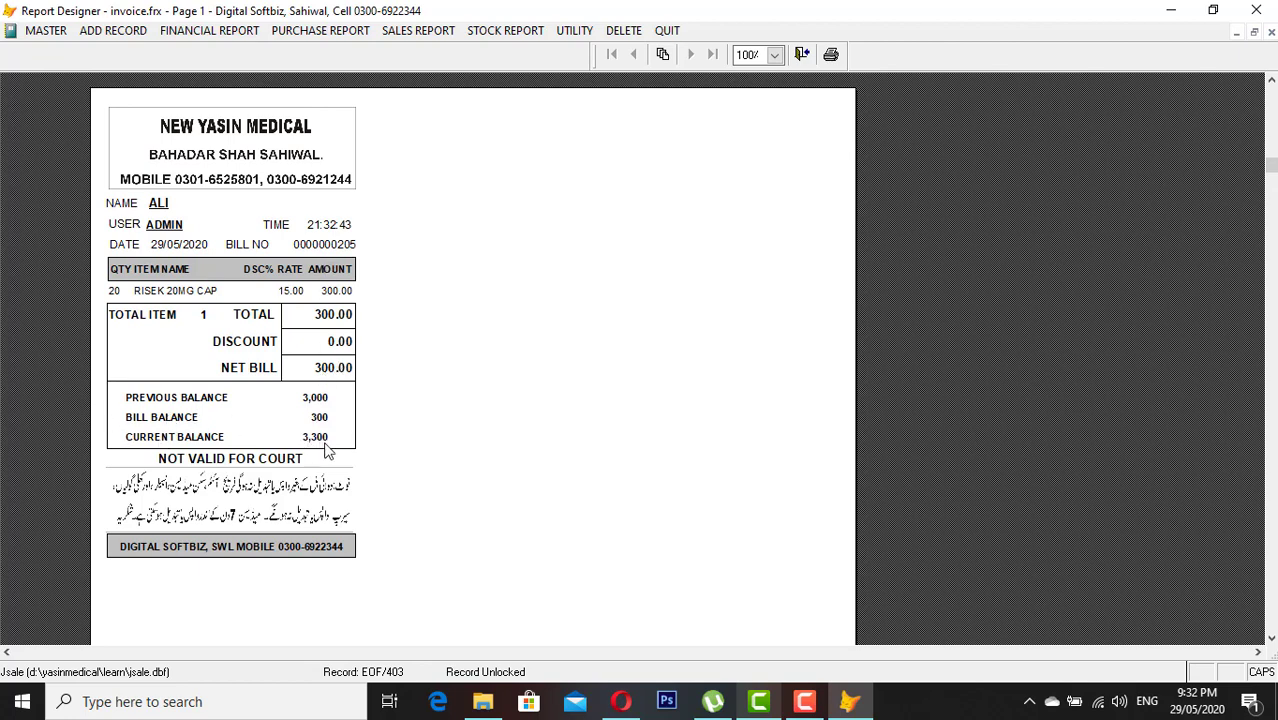
key("Escape")
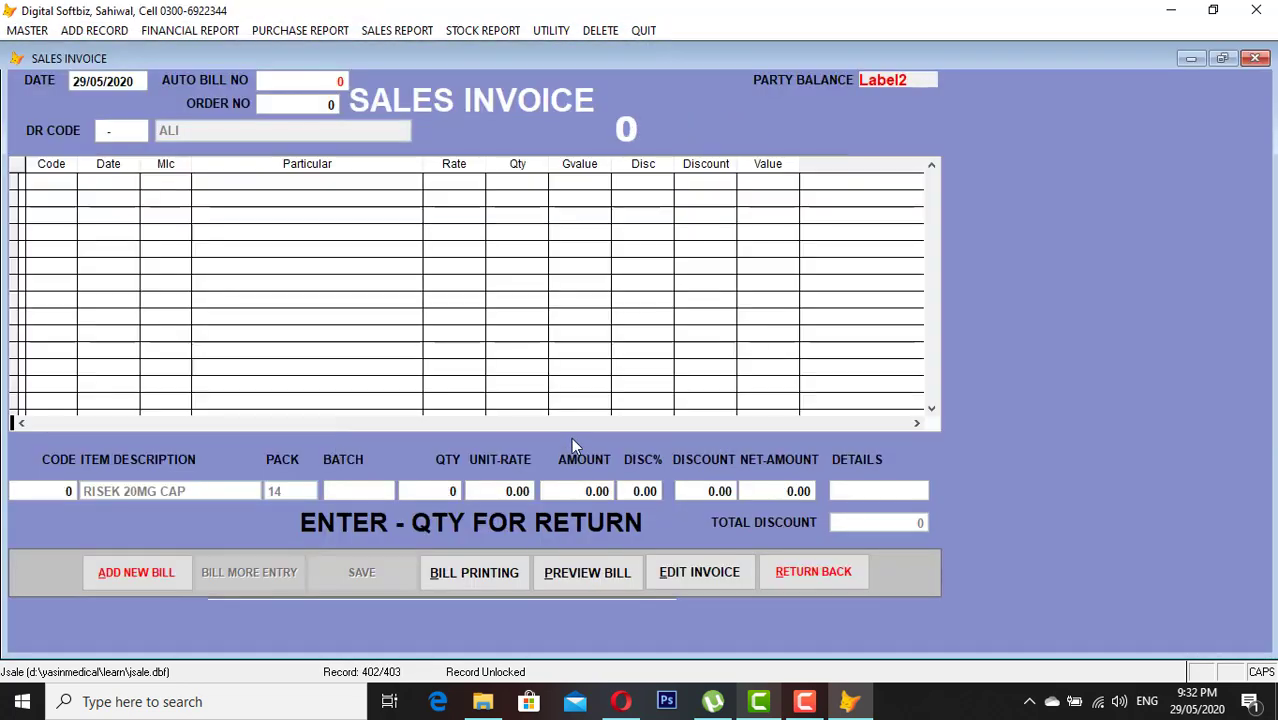
left_click(813, 571)
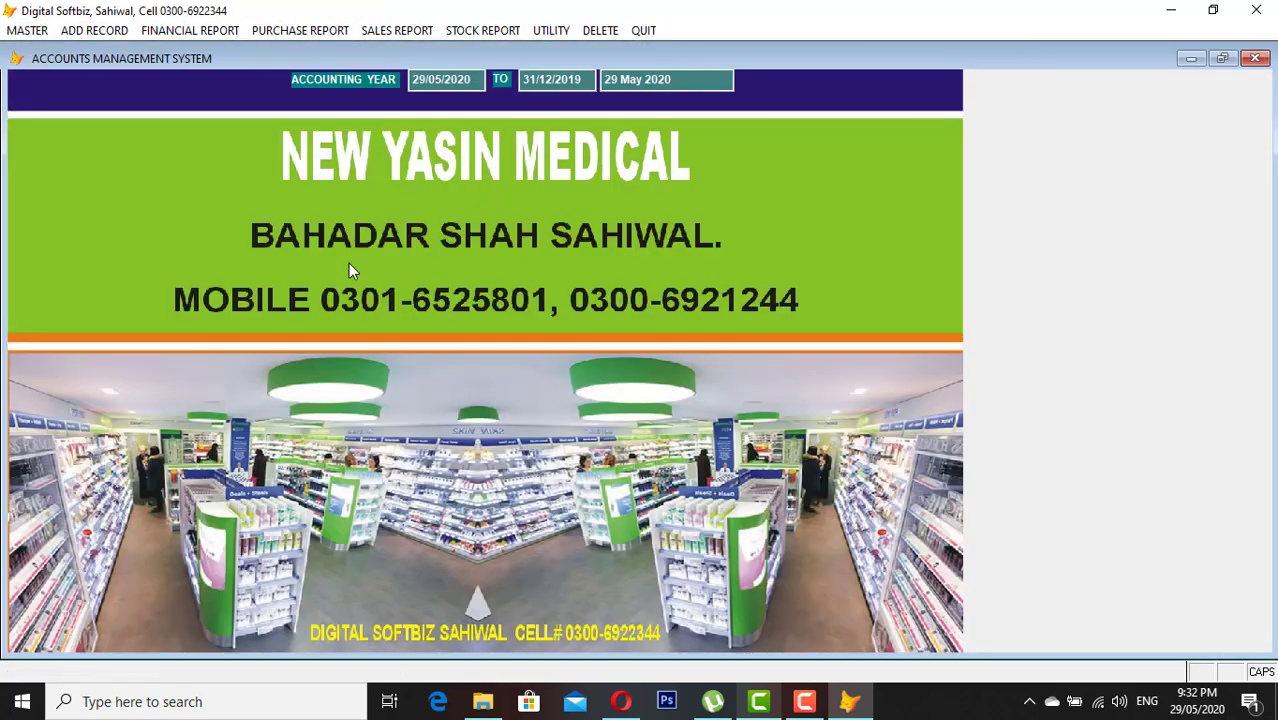
Step: Open the Estimated Bill form to view its temporary bill layout, and return from it without adding a bill
left_click(100, 30)
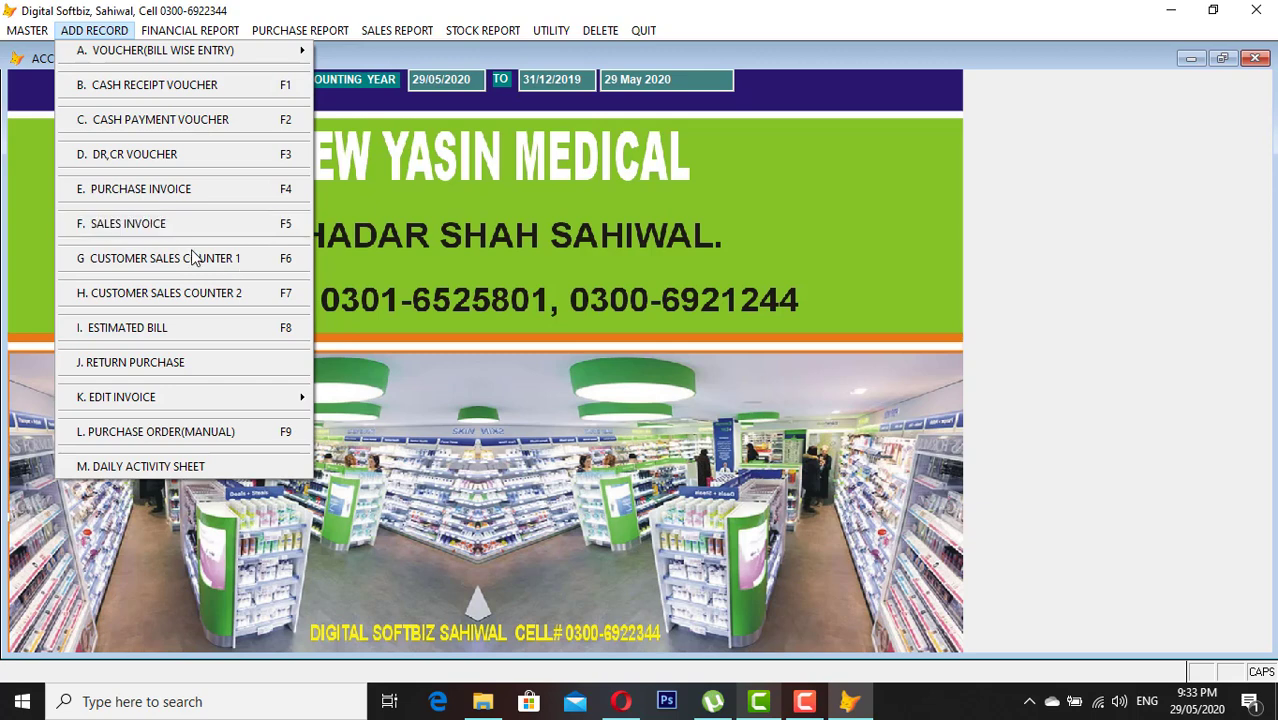
left_click(205, 331)
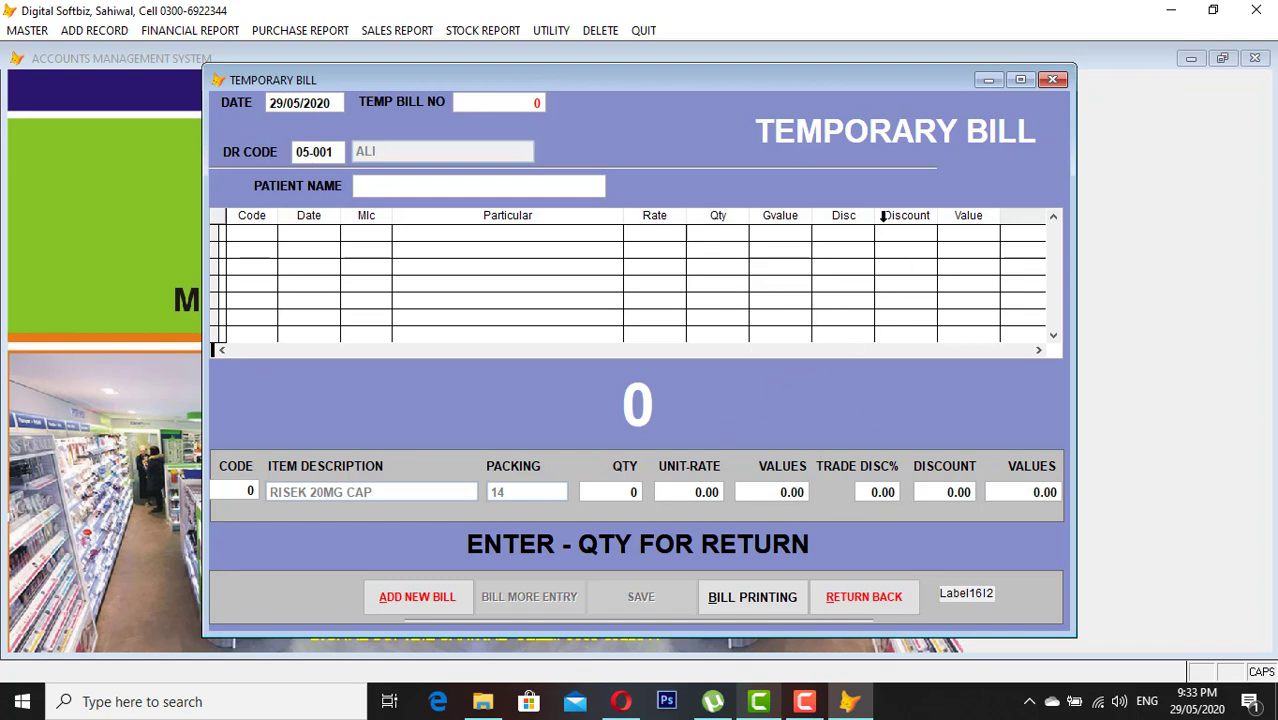
left_click(872, 600)
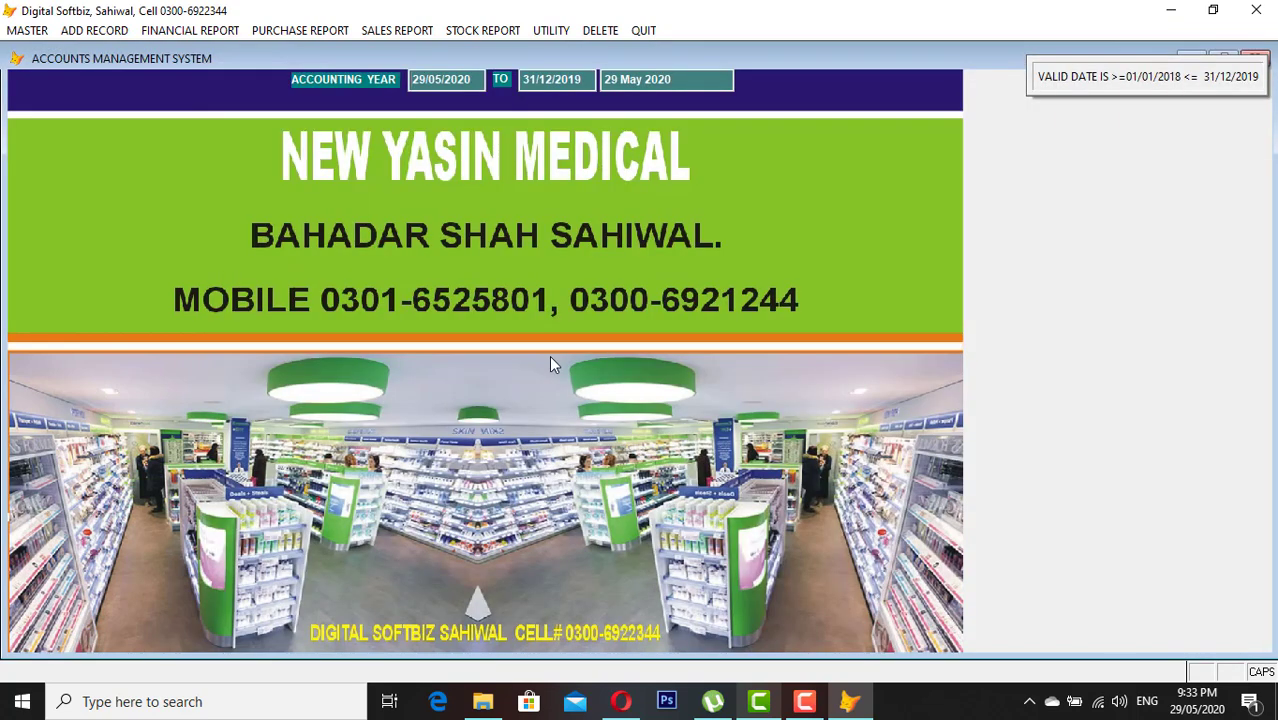
Step: Open a new purchase invoice and select AK PHARAM as the supplier
left_click(88, 30)
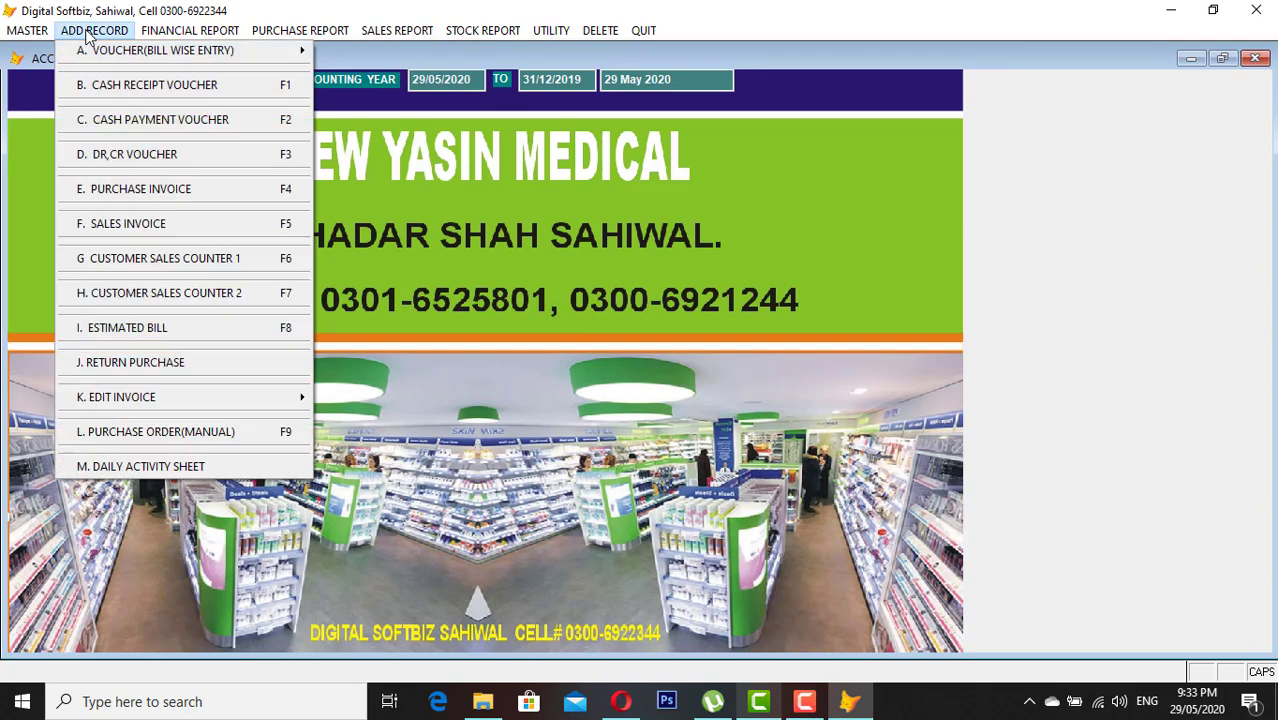
left_click(193, 190)
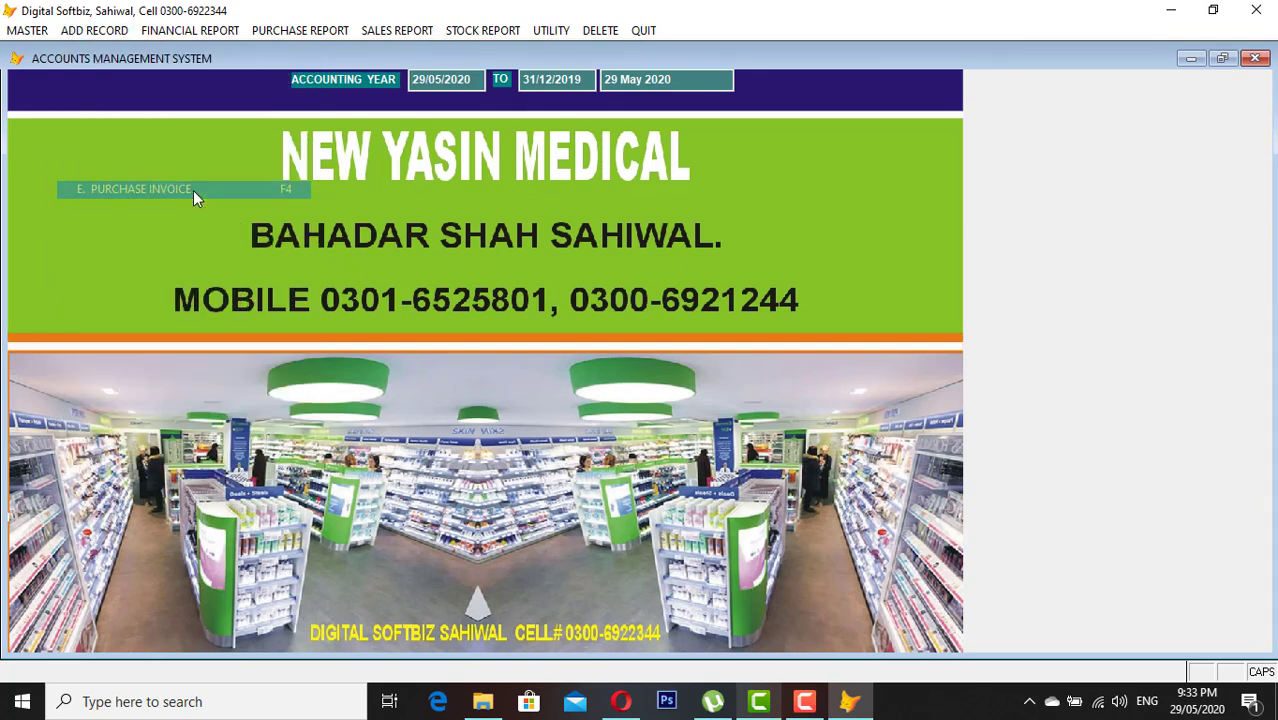
key("Return")
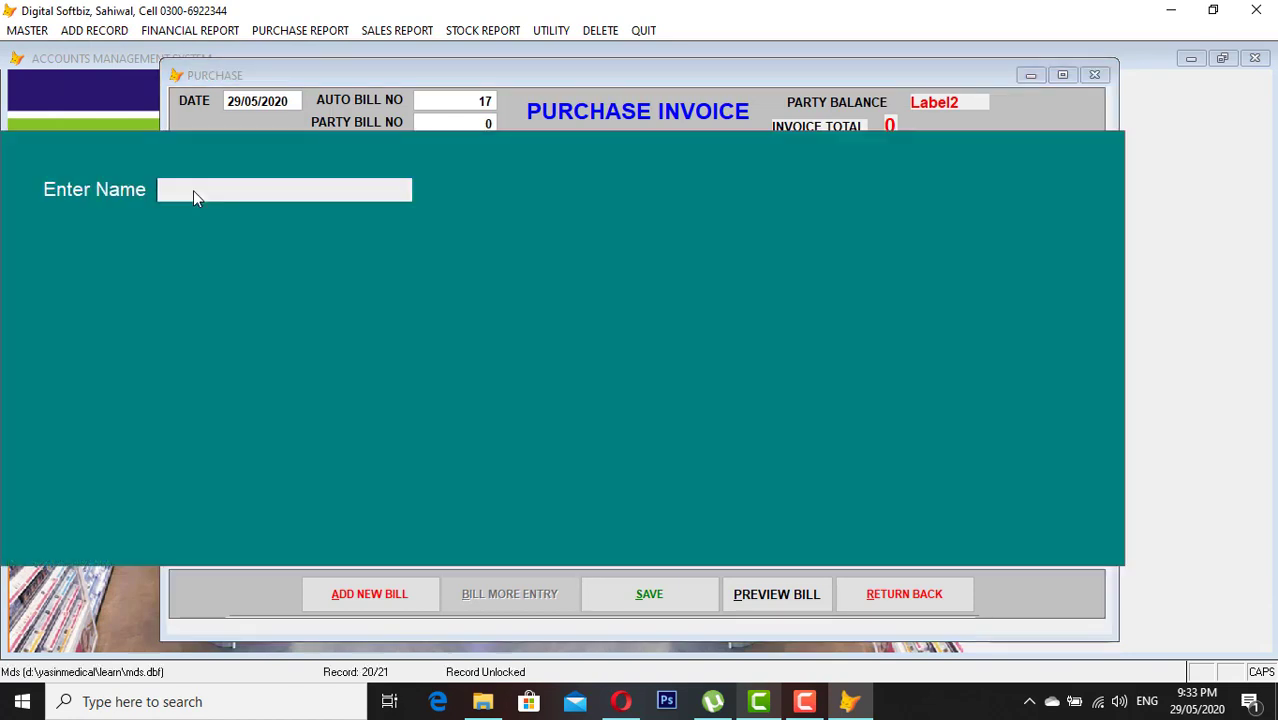
type("AK")
key("Return")
key("Return")
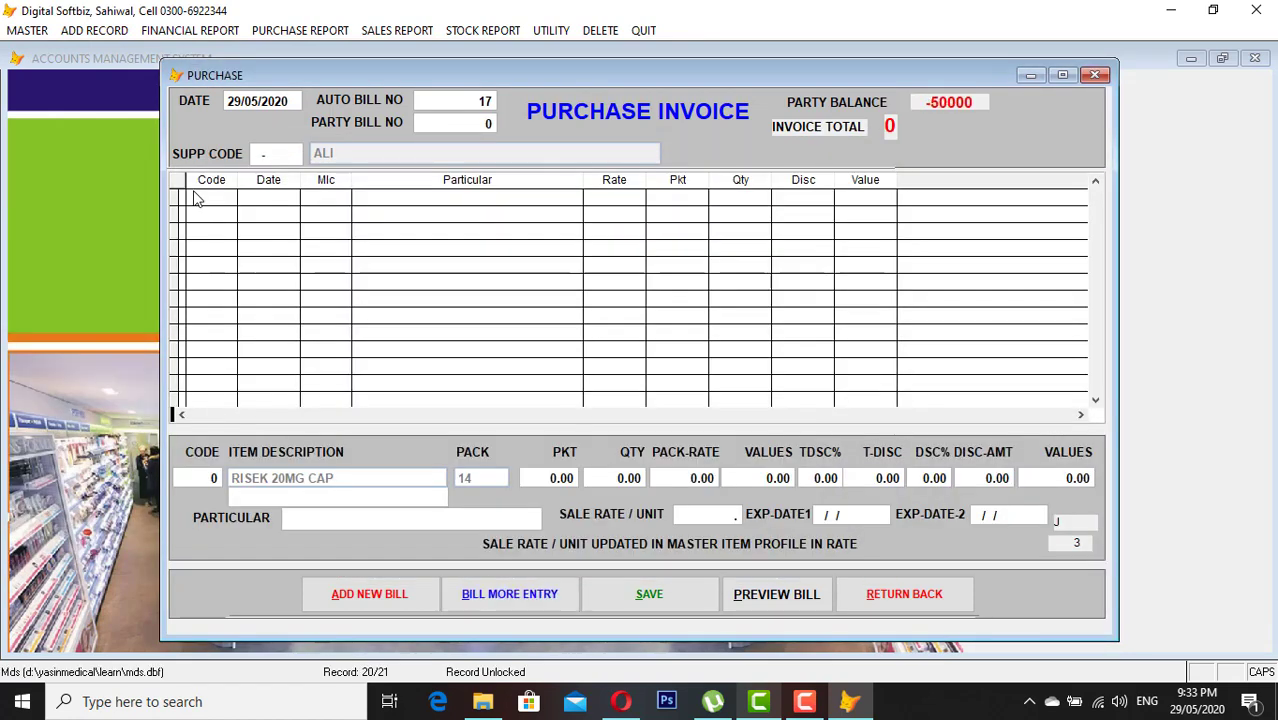
key("Return")
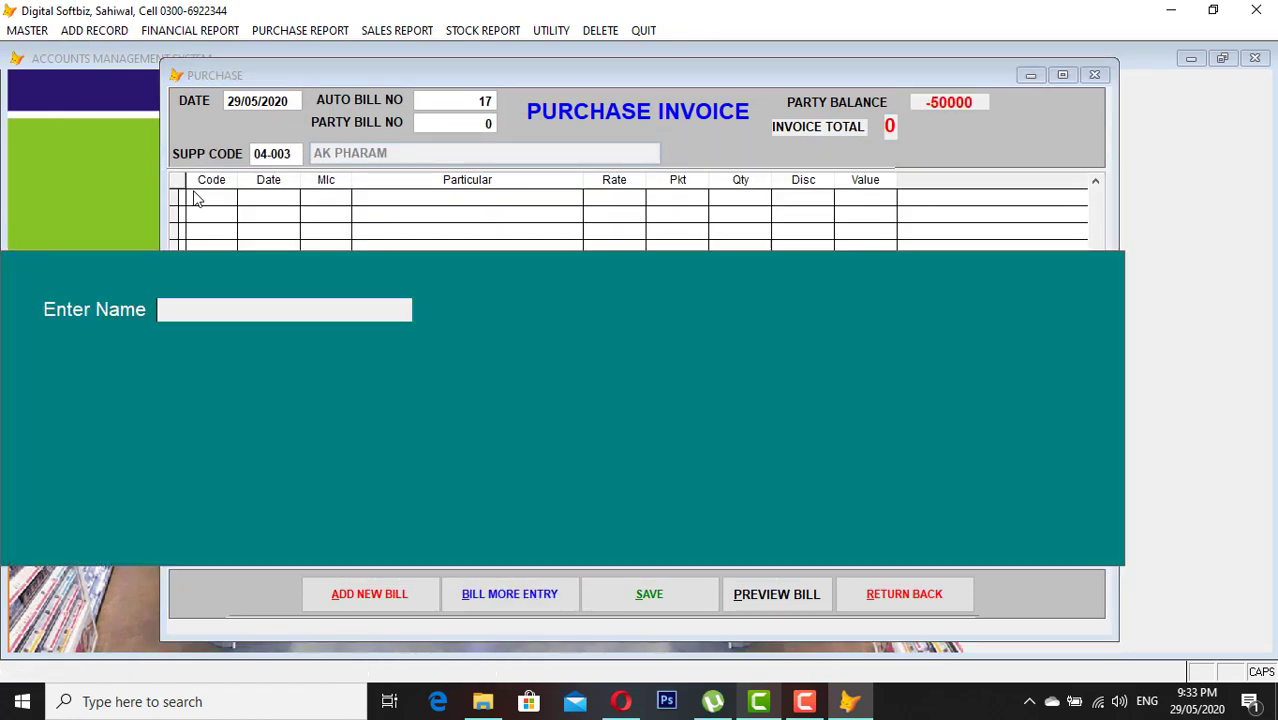
Step: Search for RISEK, choose RISEK 20MG CAP and enter 100 packs at a pack rate of 200 with a 15% trade discount
type("RISEK")
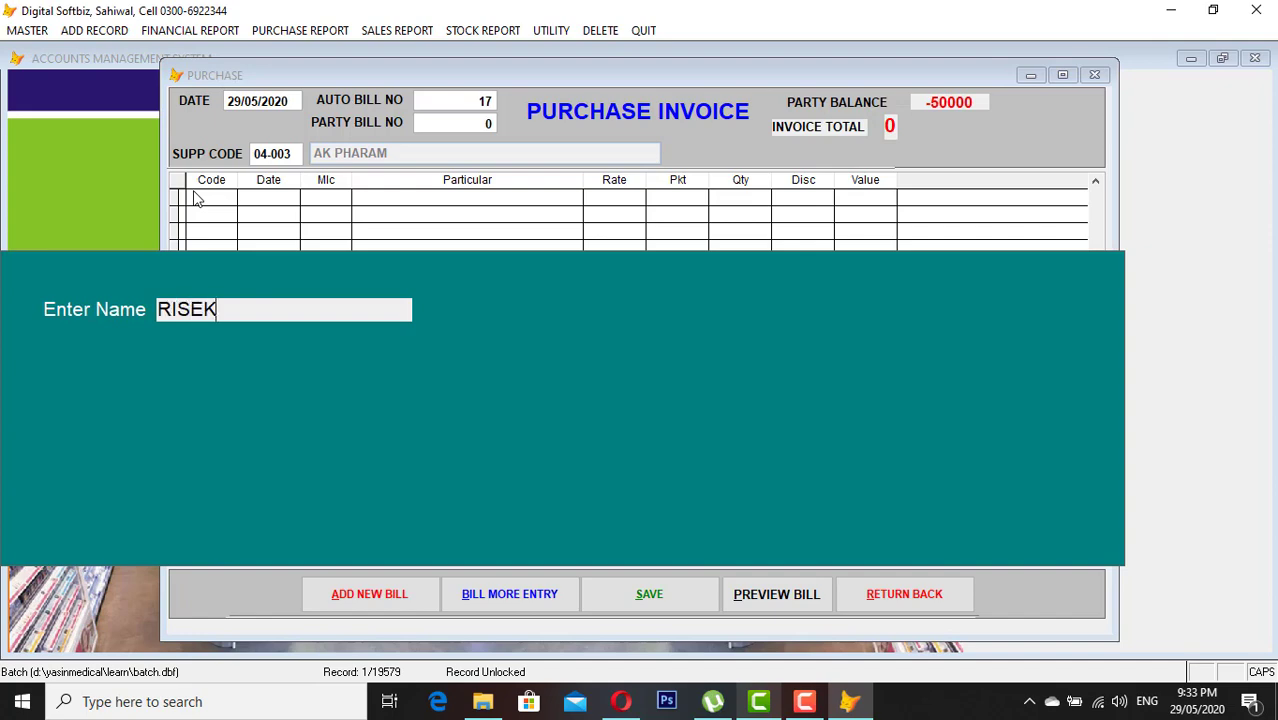
key("Return")
key("Return")
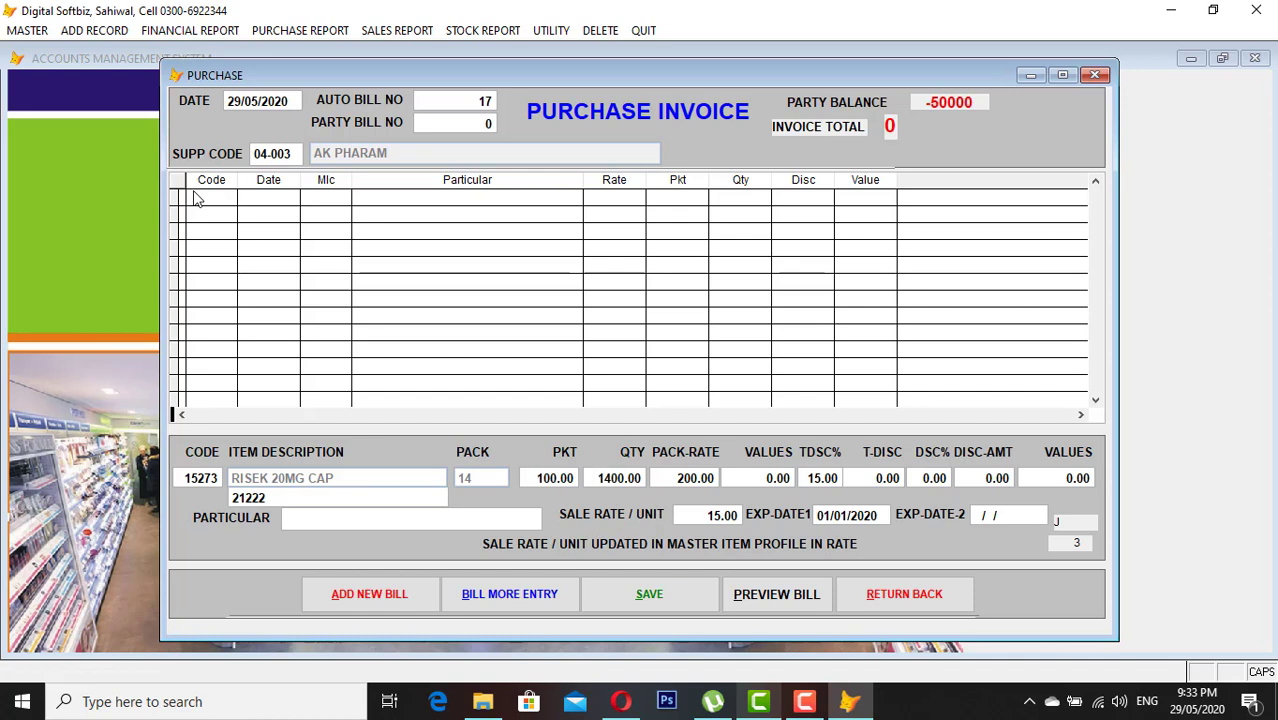
Step: Save the RISEK 20MG CAP line to the purchase invoice and leave the purchase screen
key("Return")
key("Return")
key("Return")
key("Return")
key("Return")
key("Return")
key("Return")
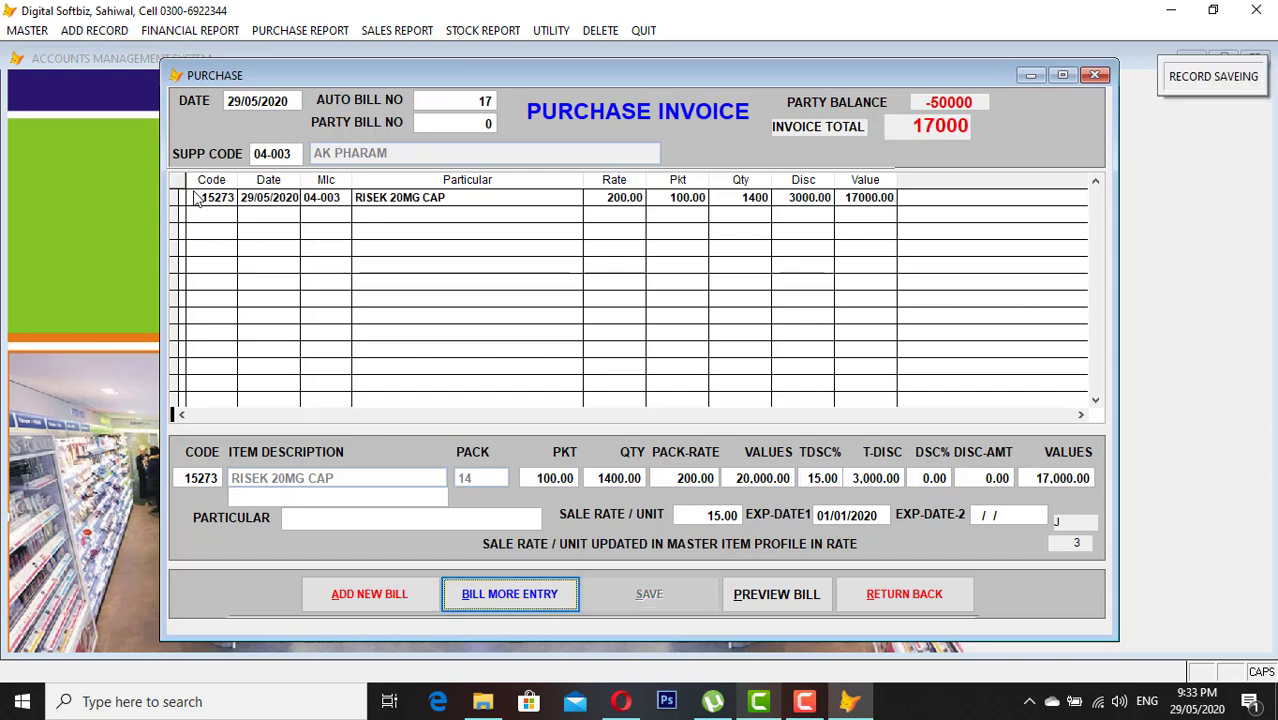
left_click(880, 592)
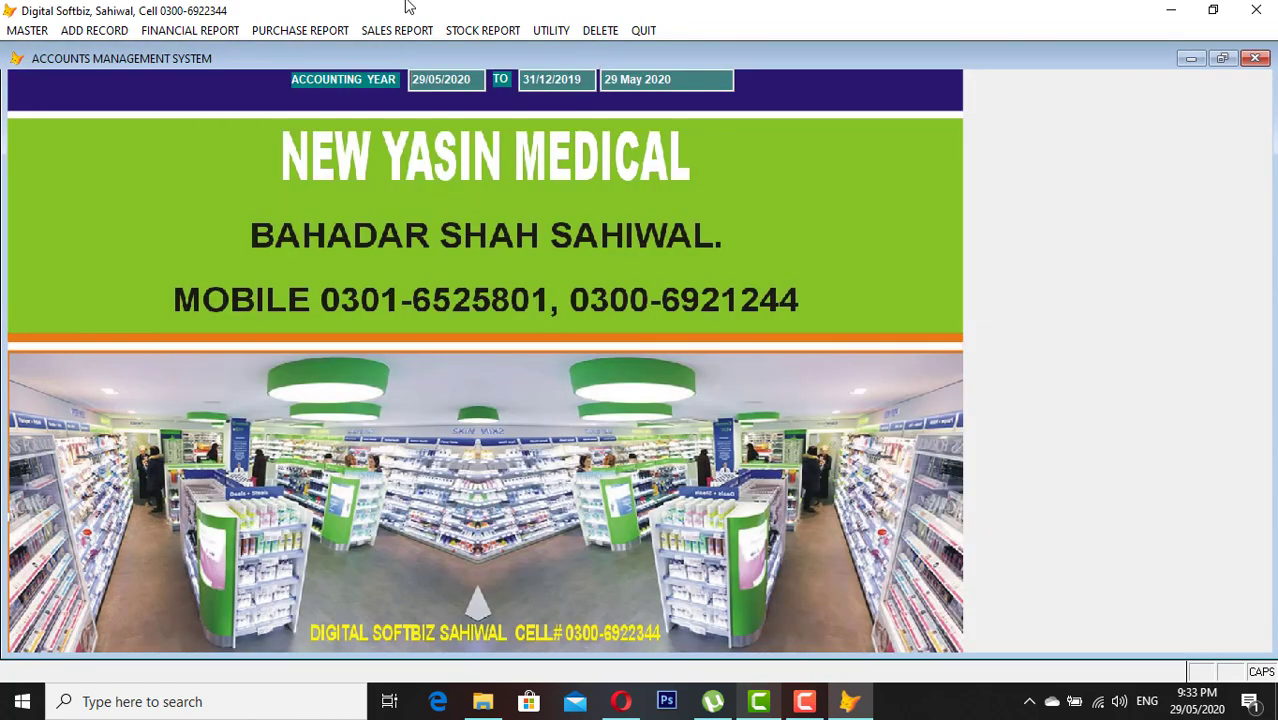
Step: Preview the daily purchase bill report on screen for 29/05/2020 to 29/05/2020, and close it after checking the purchases
left_click(281, 31)
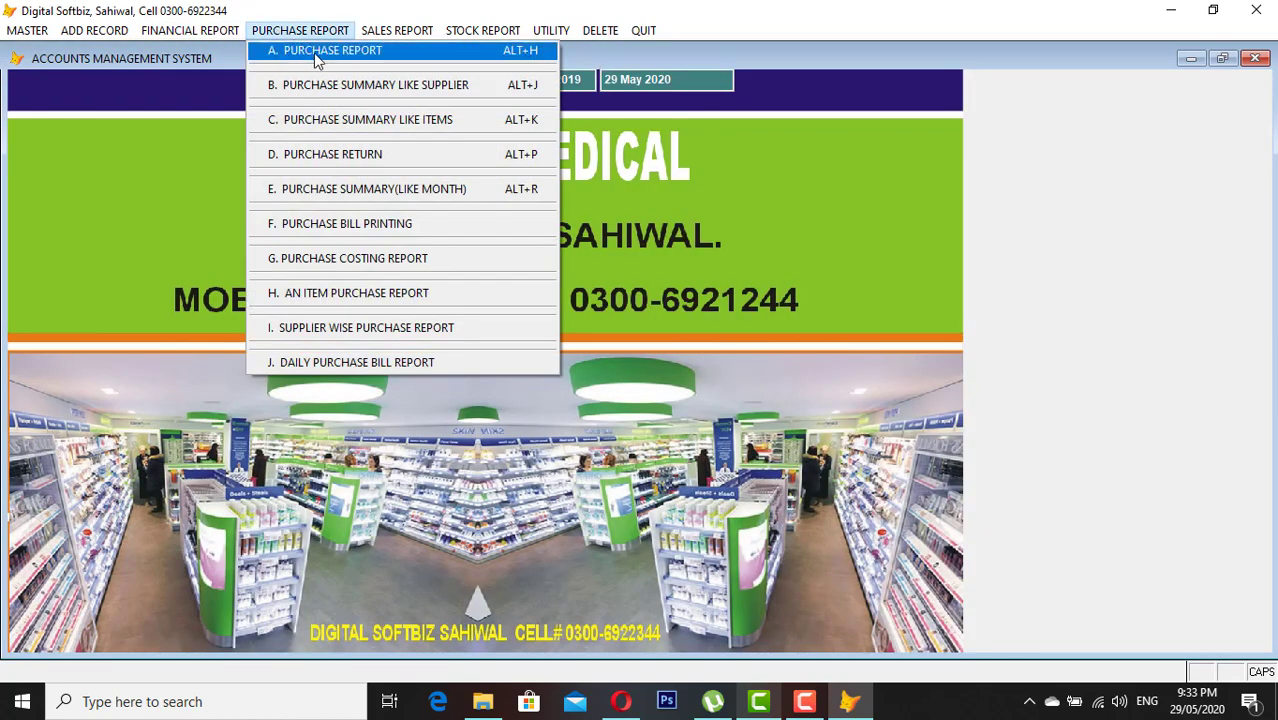
key("j")
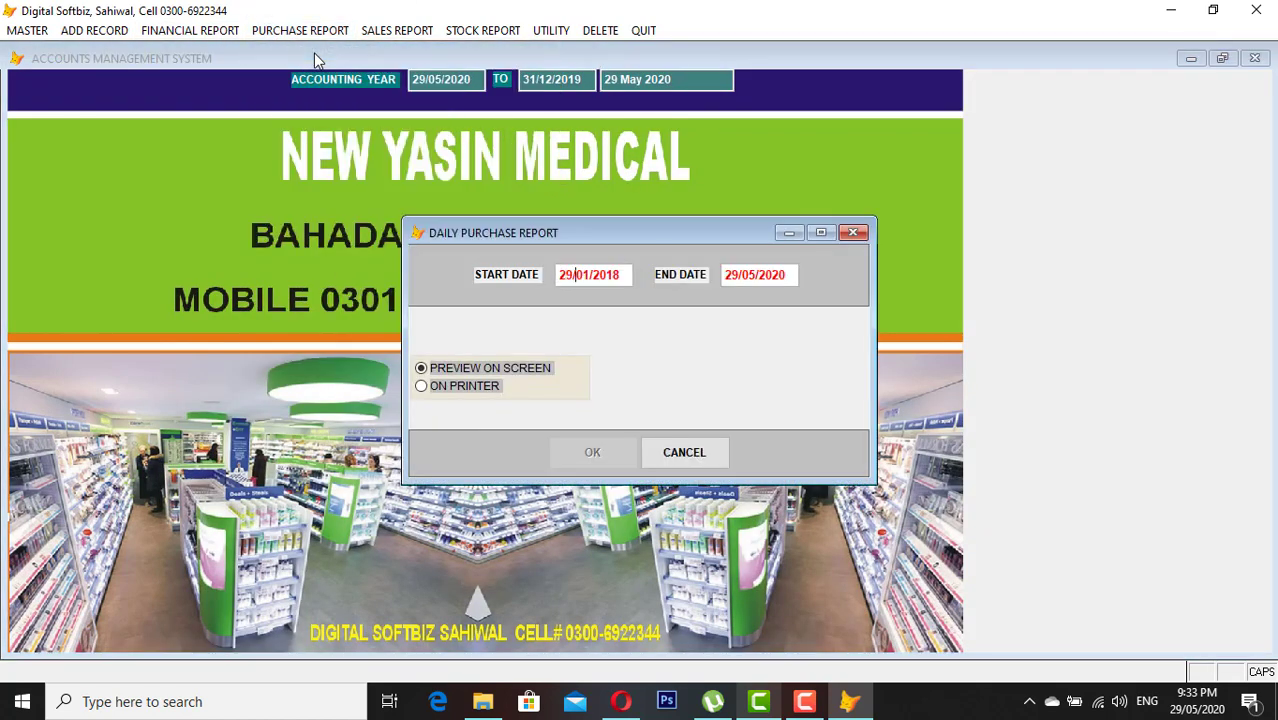
type("52")
key("Return")
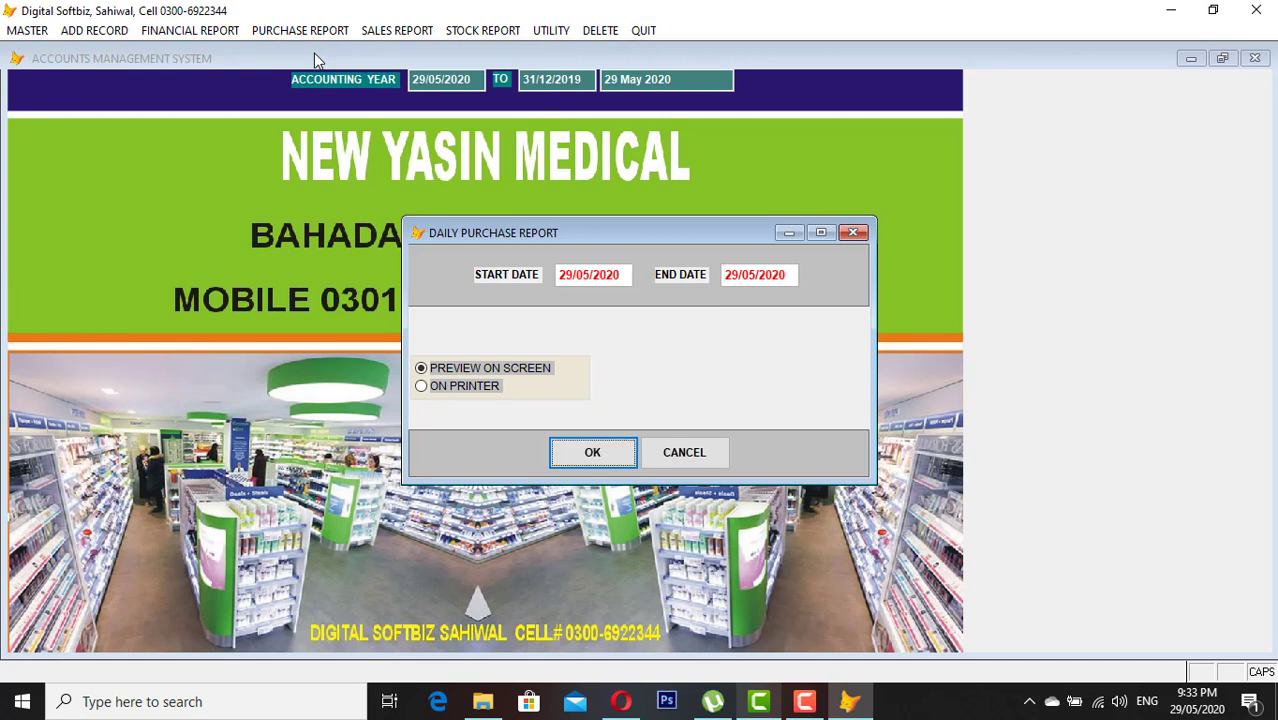
key("Return")
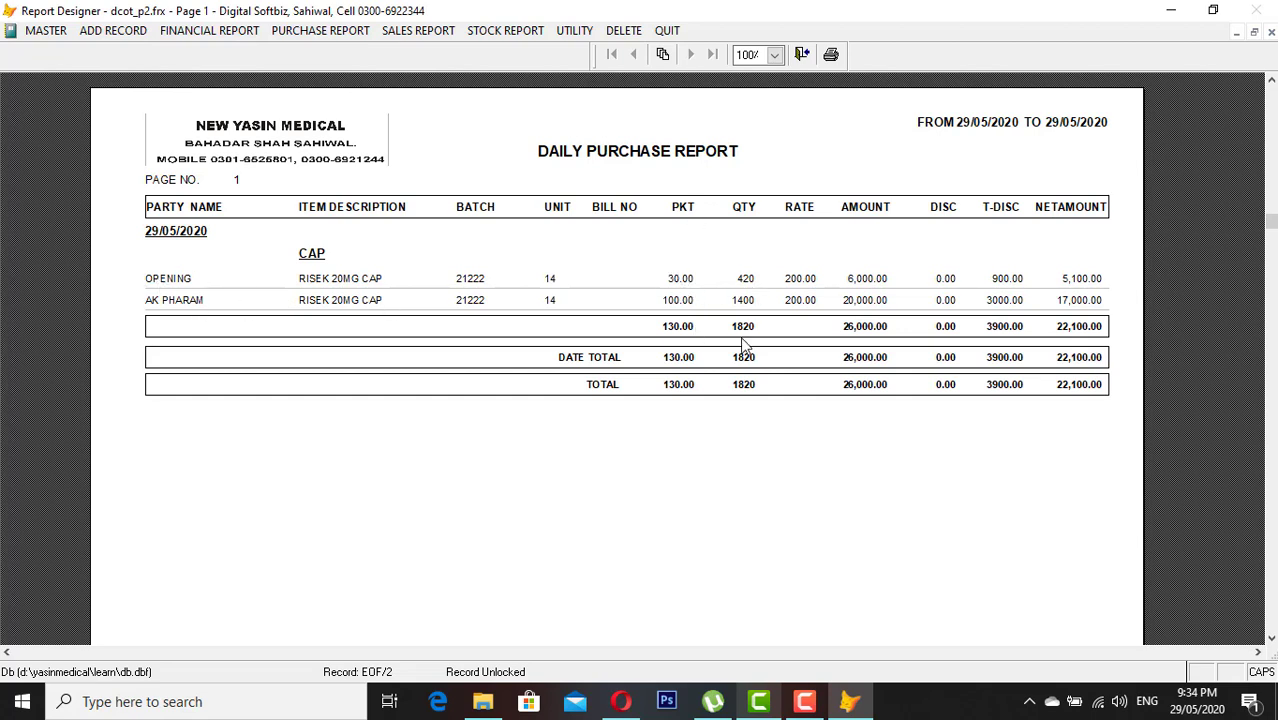
key("Escape")
Step: View the stock in hand report to check the item quantities and stock value, and close it
left_click(485, 31)
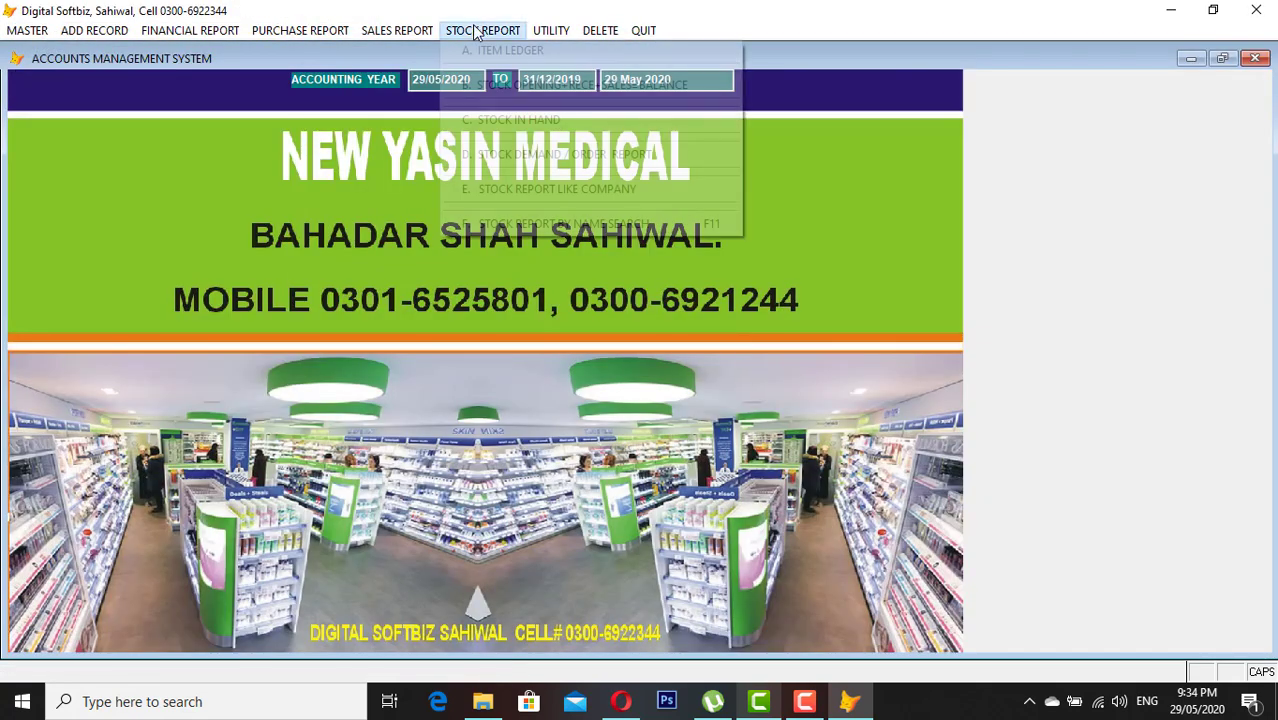
left_click(527, 117)
key("Return")
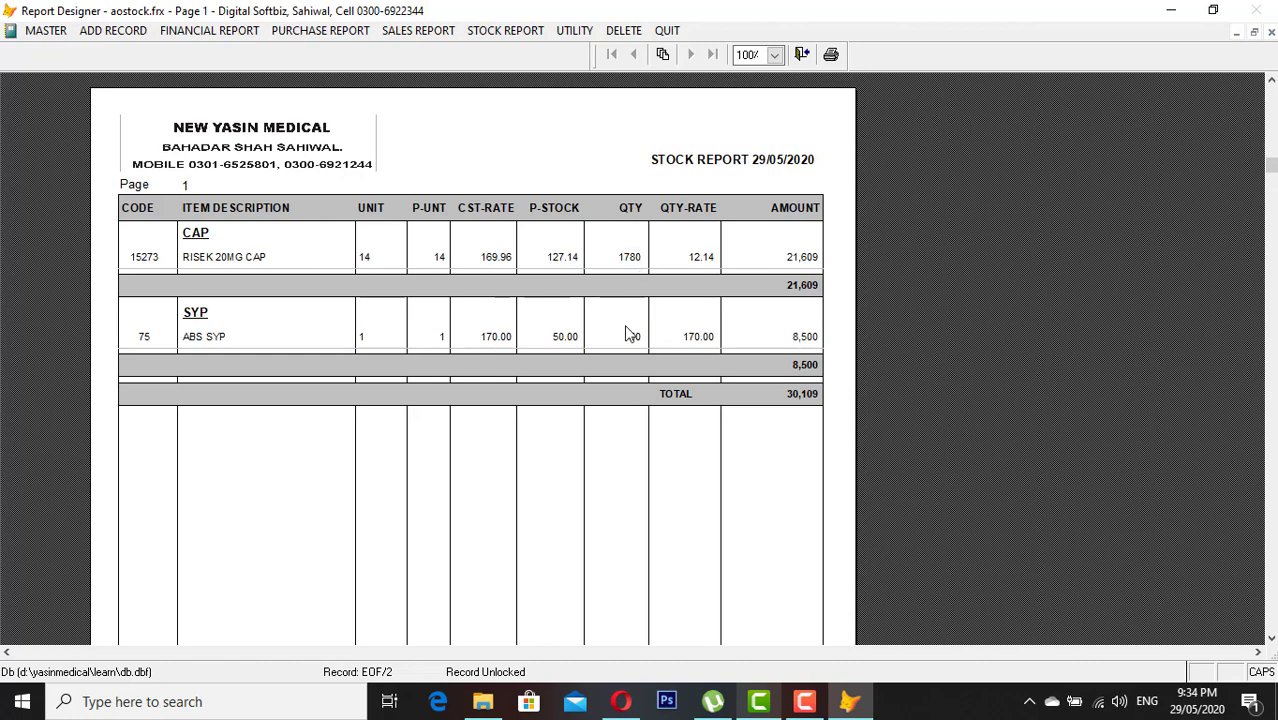
key("Escape")
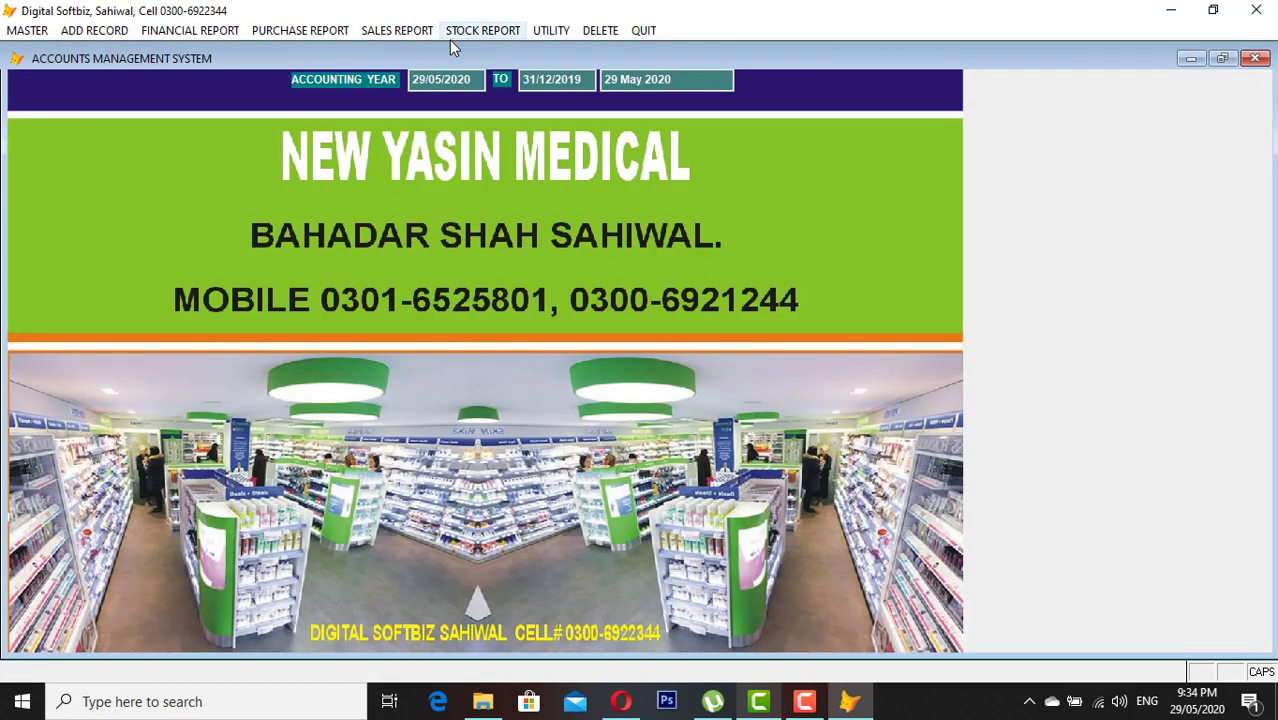
left_click(468, 34)
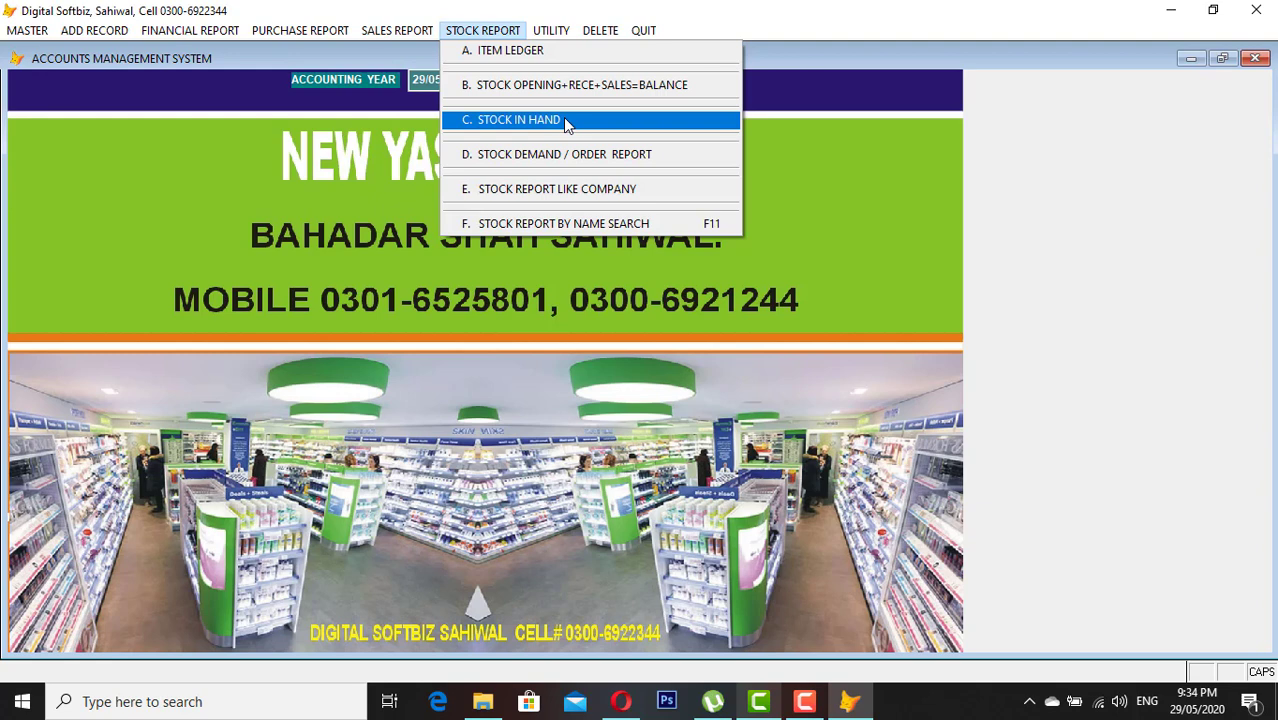
mouse_move(413, 35)
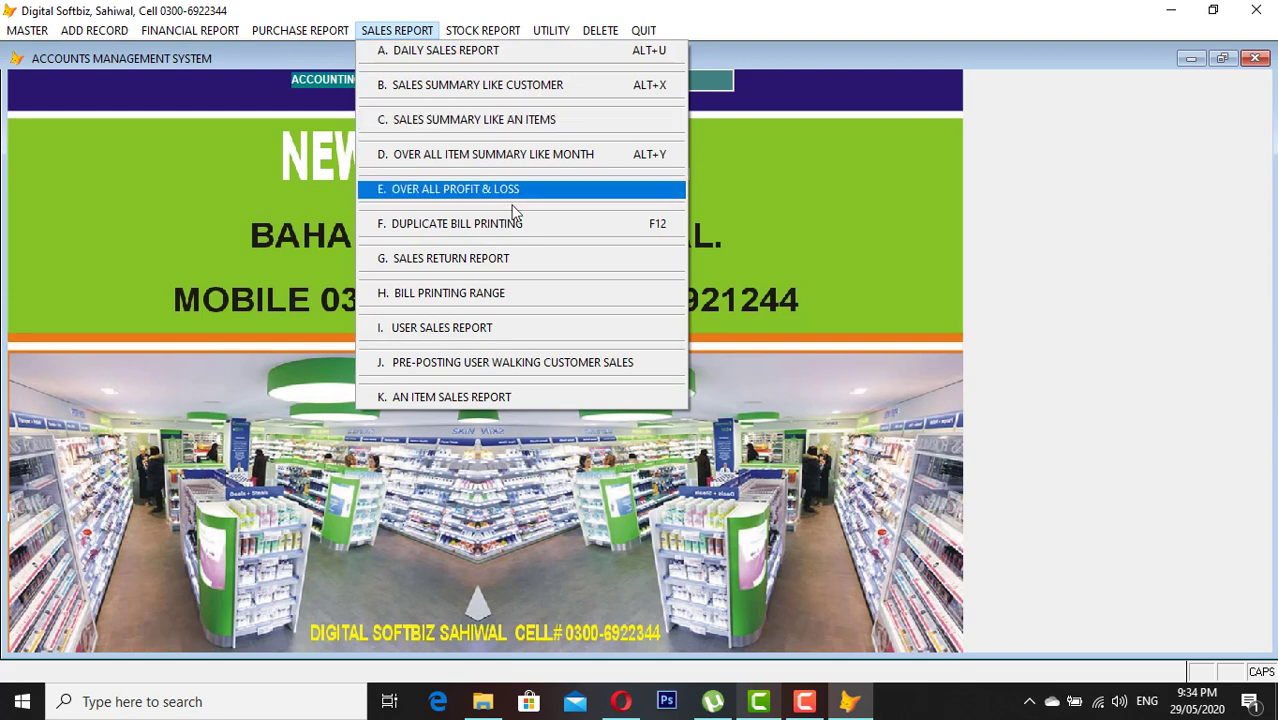
mouse_move(300, 30)
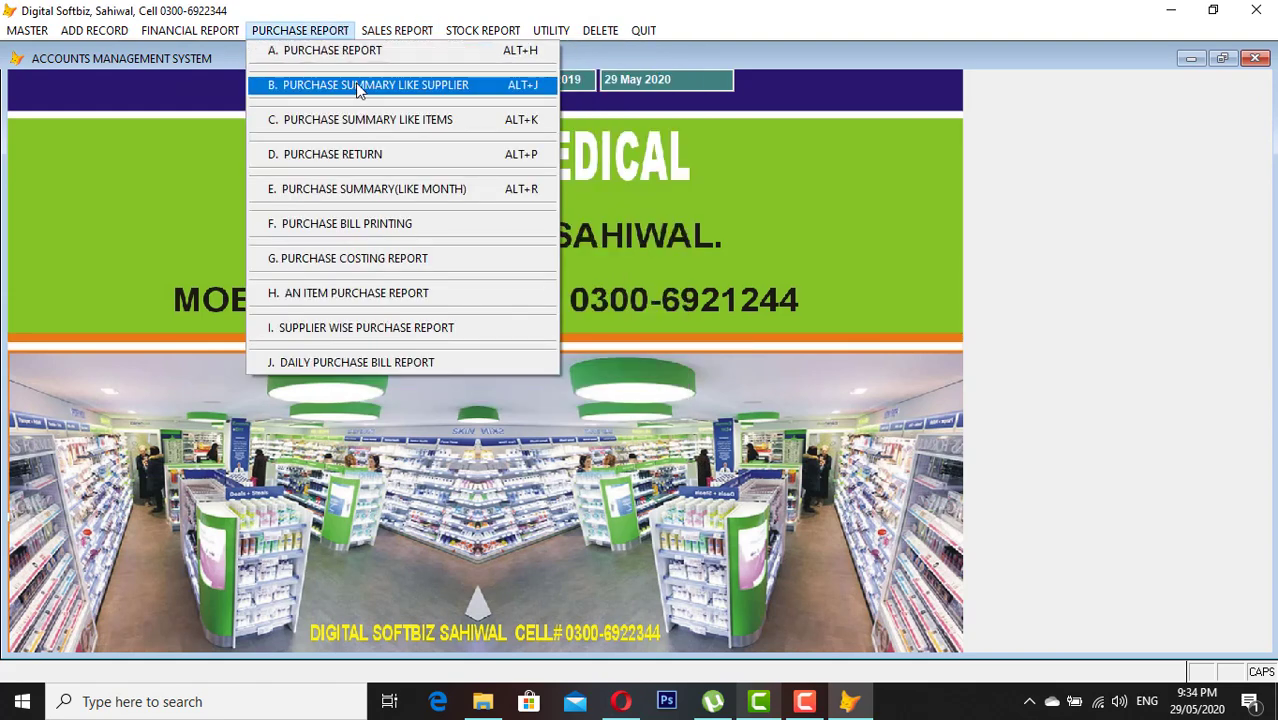
mouse_move(207, 35)
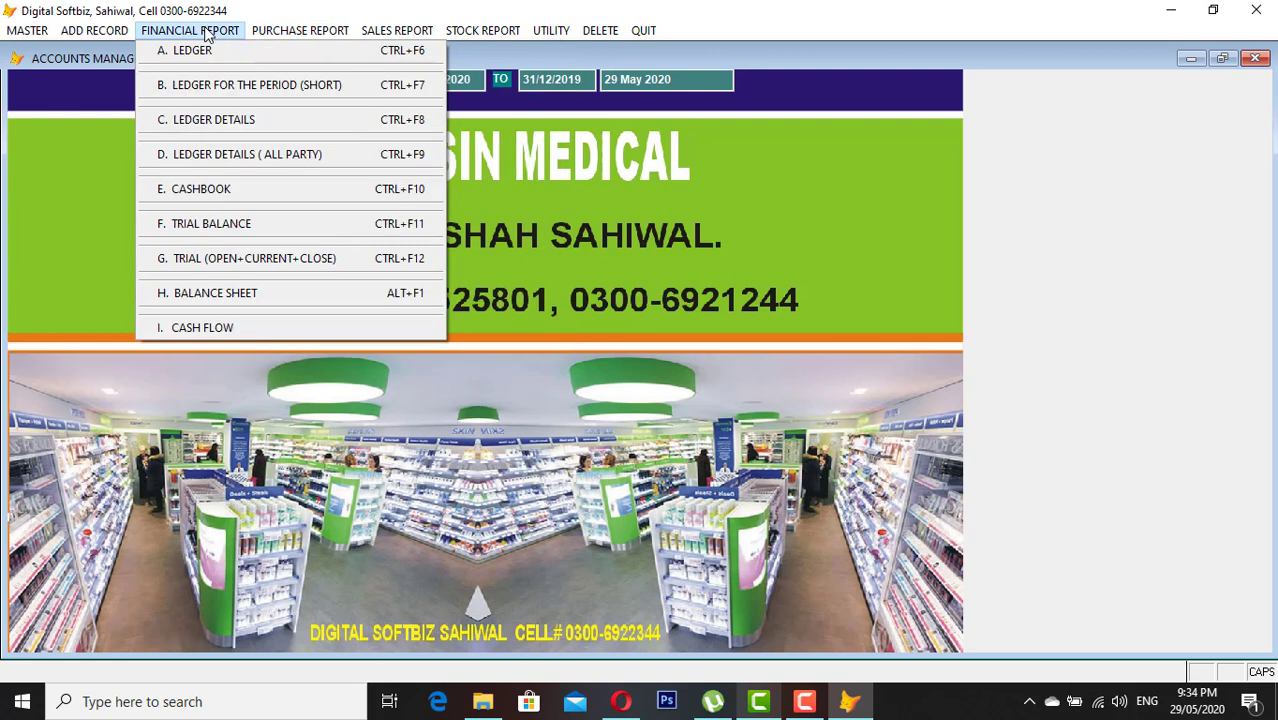